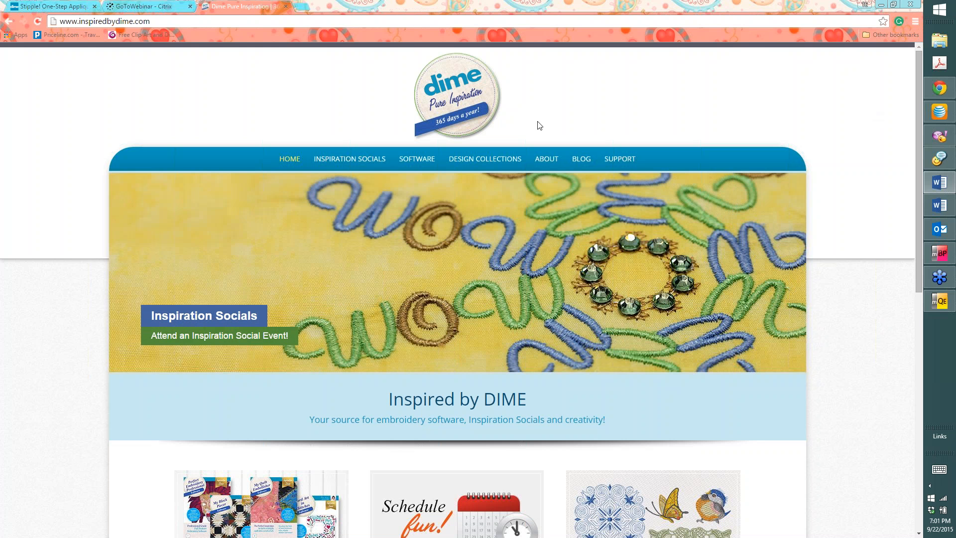
Look over the site's Inspiration Socials, Software and Design Collections options and the home page's content sections.
mouse_move(343, 170)
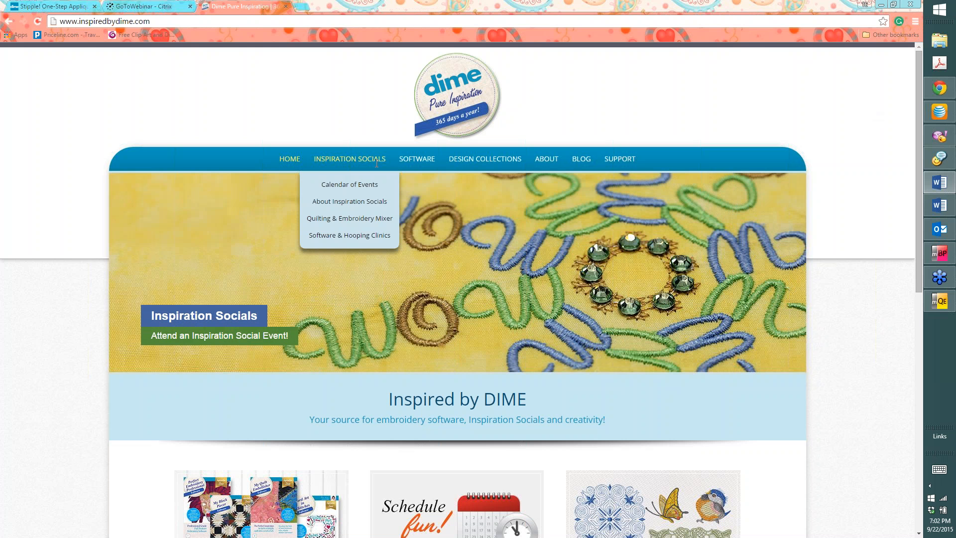
mouse_move(417, 160)
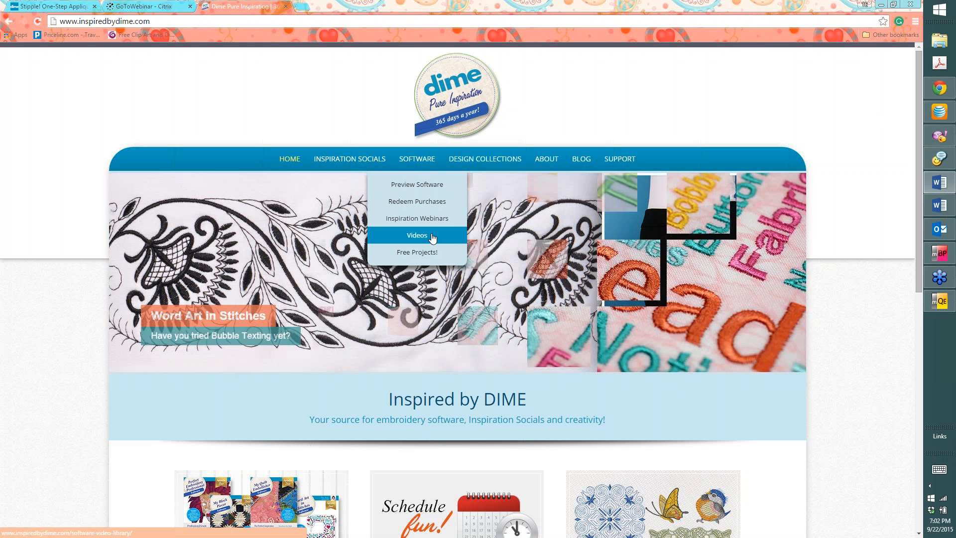
mouse_move(499, 156)
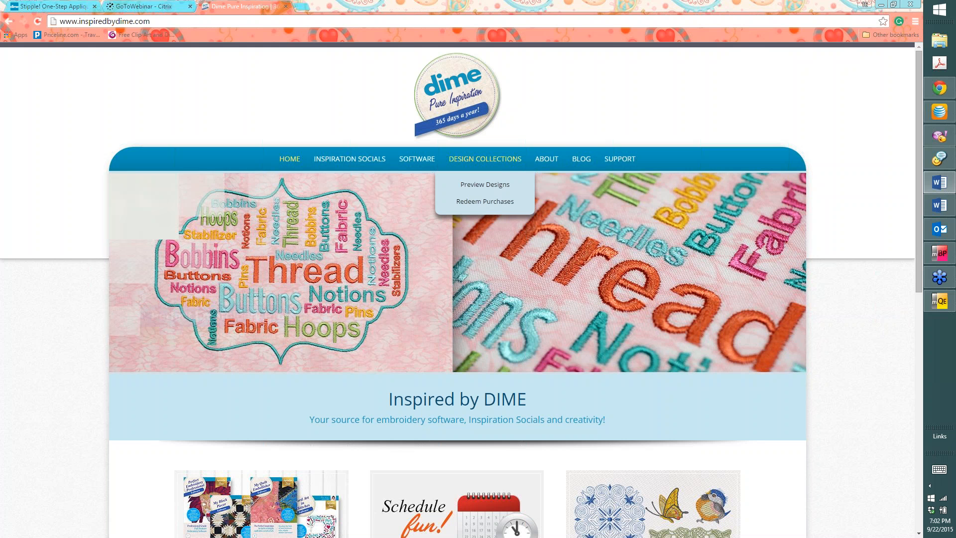
mouse_move(553, 164)
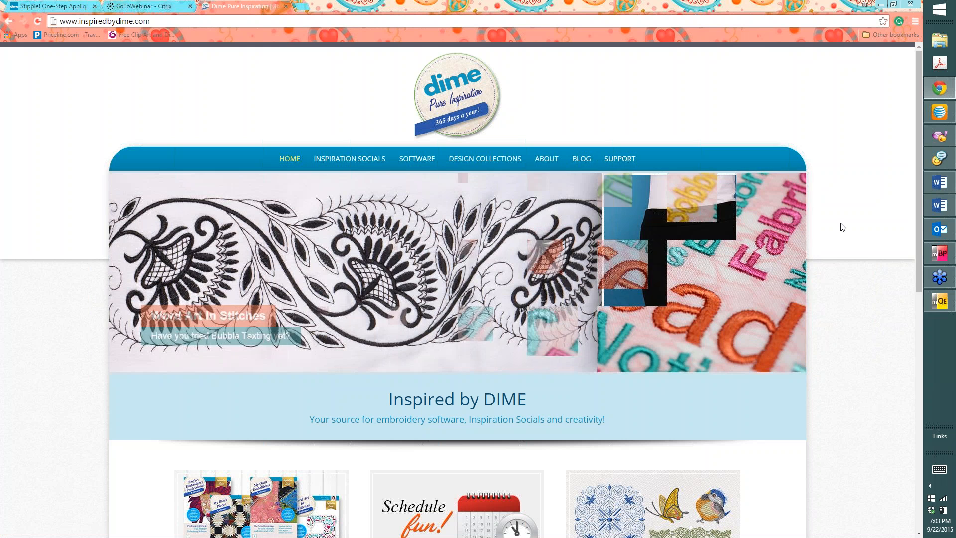
scroll(843, 227, "down", 6)
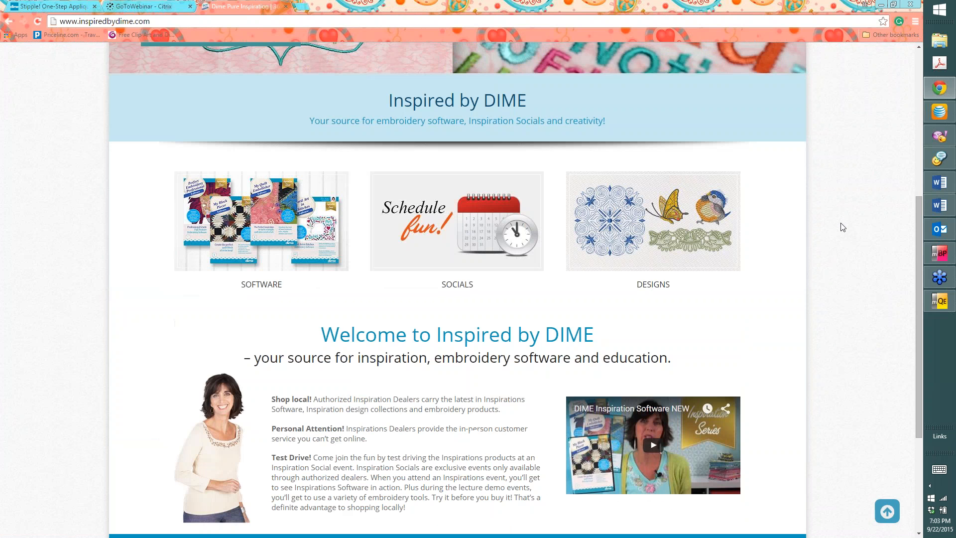
scroll(843, 227, "down", 1)
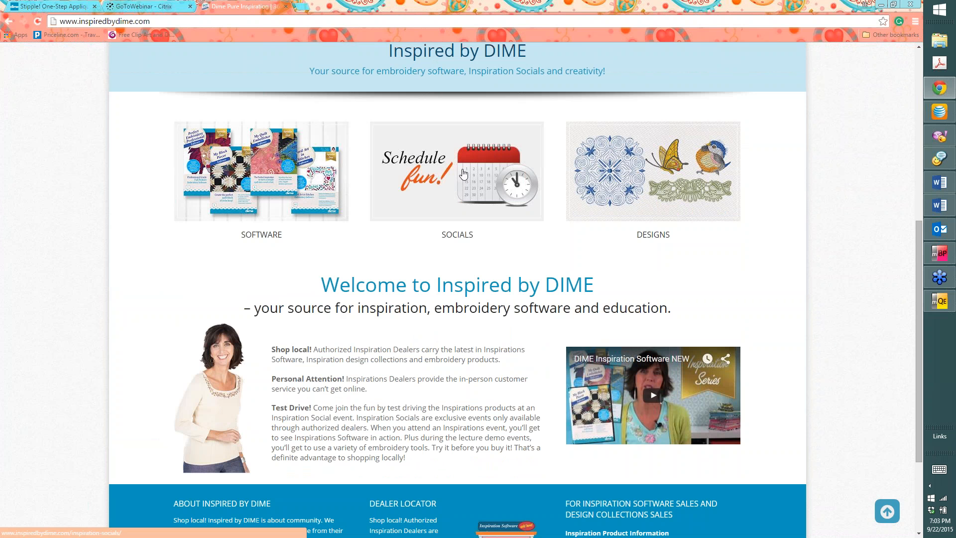
Open the Socials calendar of events and look through the September and October 2015 listings.
left_click(463, 173)
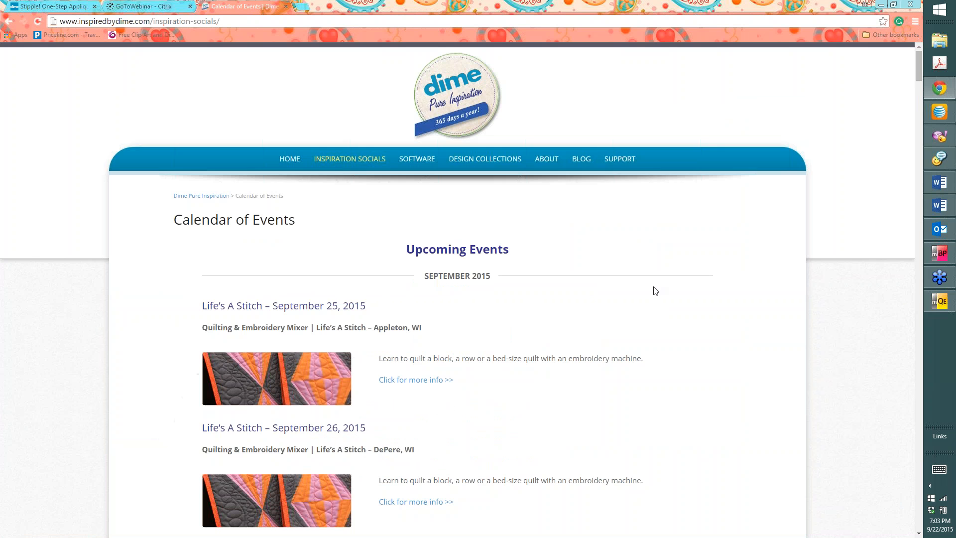
scroll(656, 291, "down", 10)
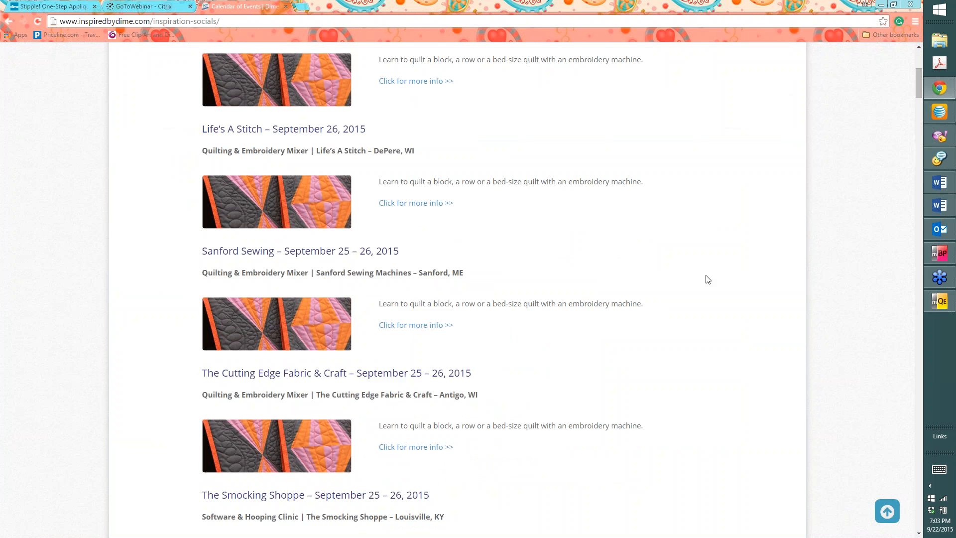
scroll(707, 280, "down", 4)
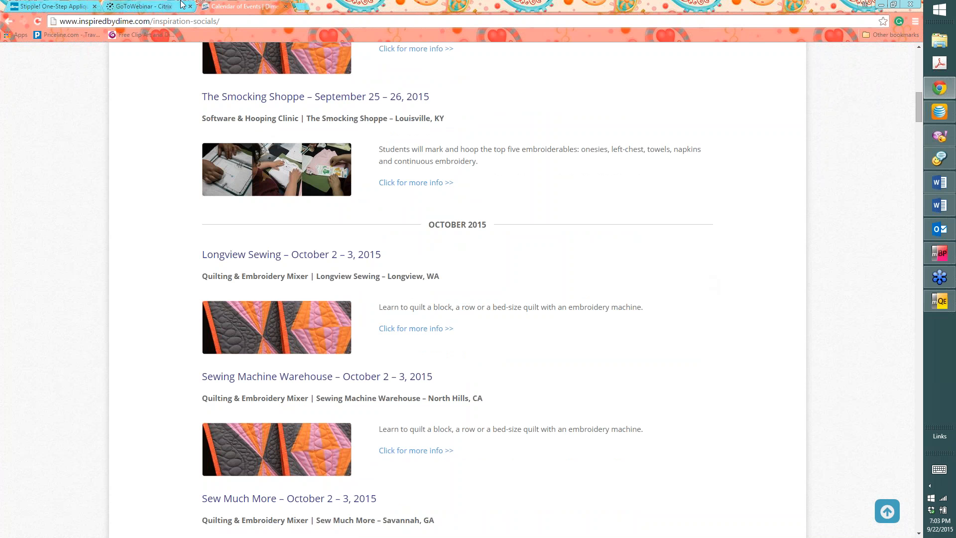
Switch from the browser to My Quilt Embellisher and create a new design.
left_click(881, 7)
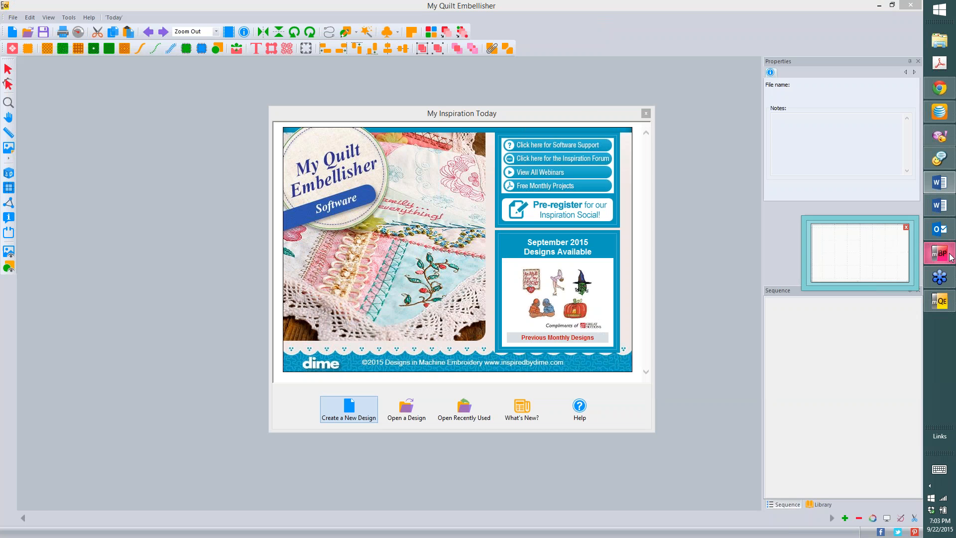
left_click(946, 254)
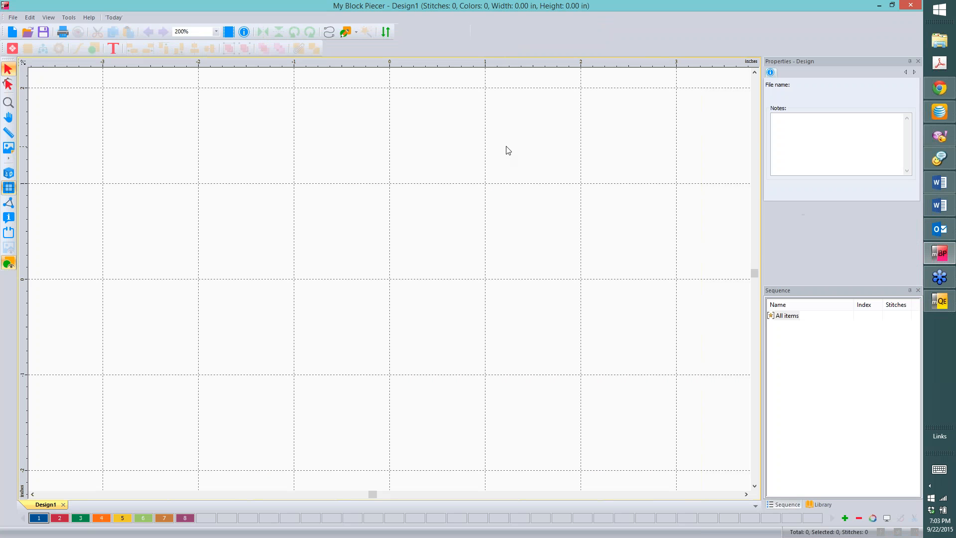
left_click(938, 302)
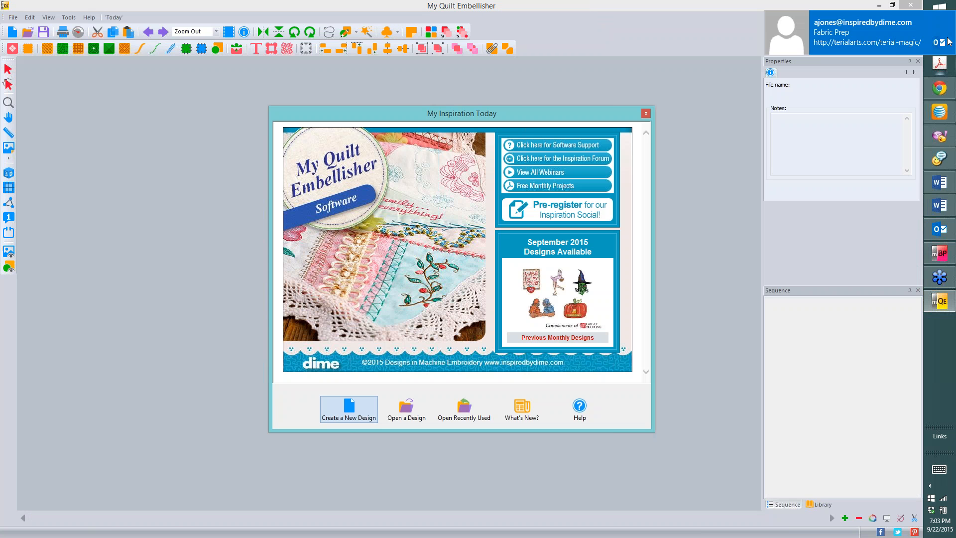
left_click(948, 18)
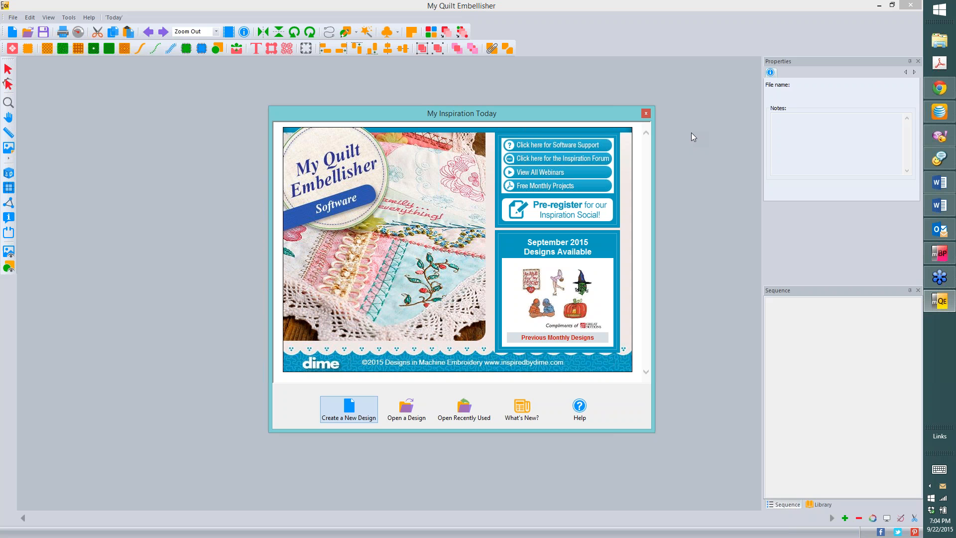
left_click(350, 409)
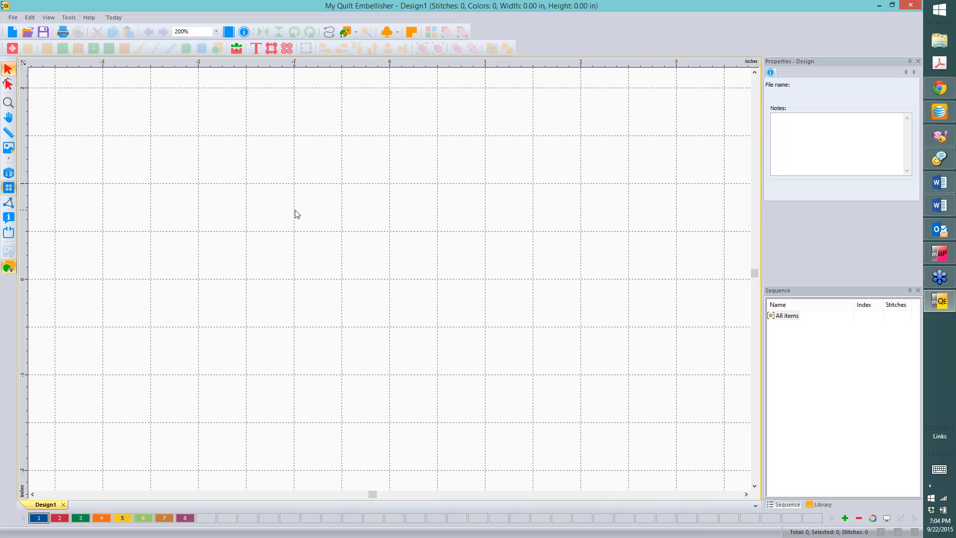
Show the design library and open the BlanketStitchApplique folder within Event Design Sets.
left_click(822, 506)
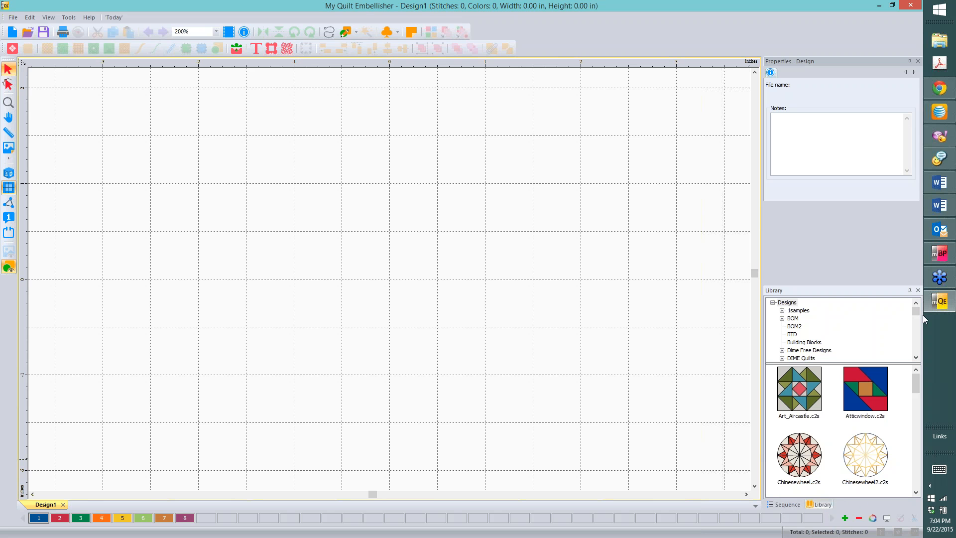
left_click_drag(916, 310, 918, 324)
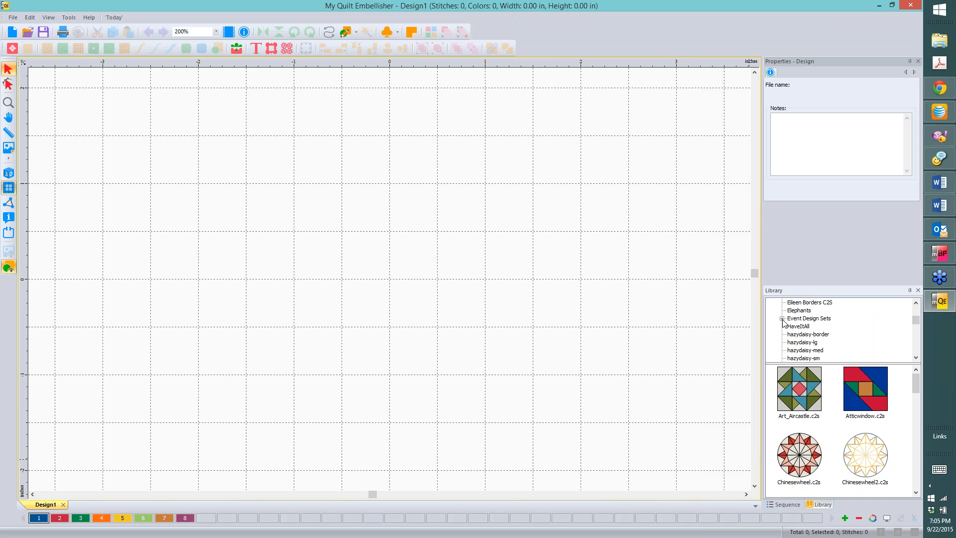
left_click(782, 318)
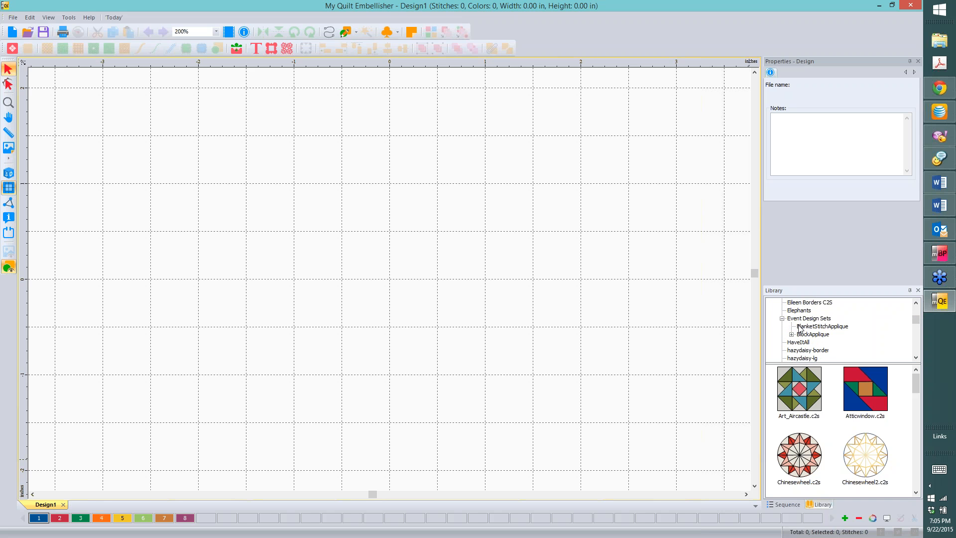
left_click(839, 329)
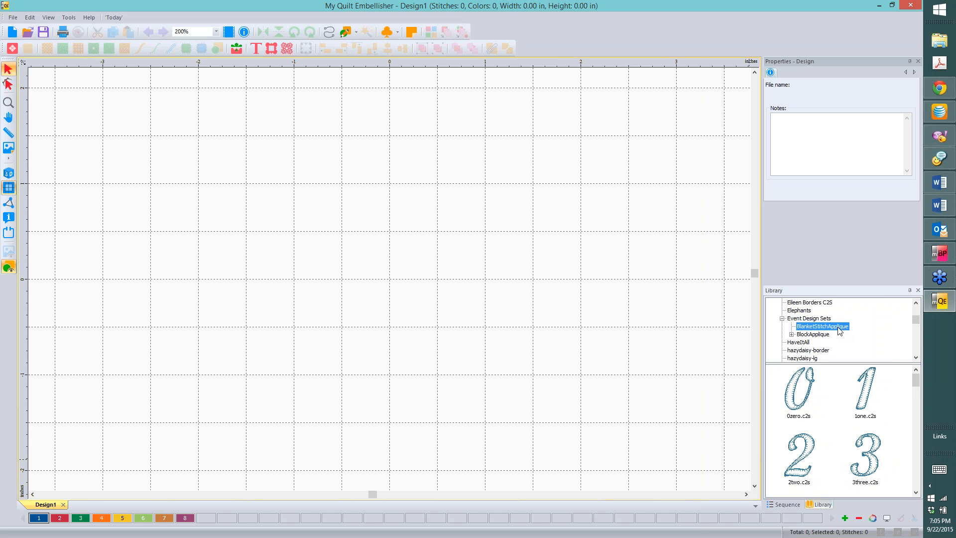
Place the K.c2s letter design from the library near the center of the workspace and deselect it.
left_click_drag(917, 378, 915, 439)
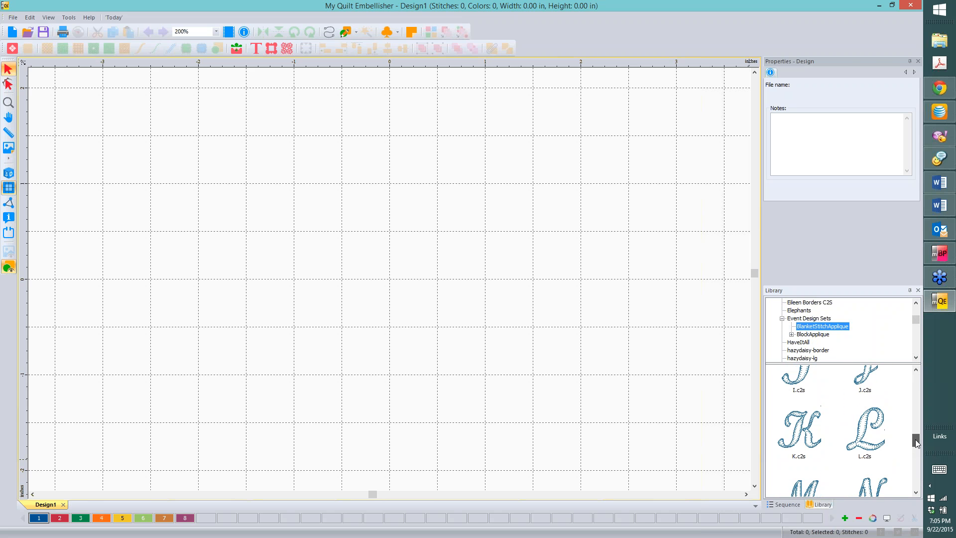
left_click_drag(806, 431, 381, 277)
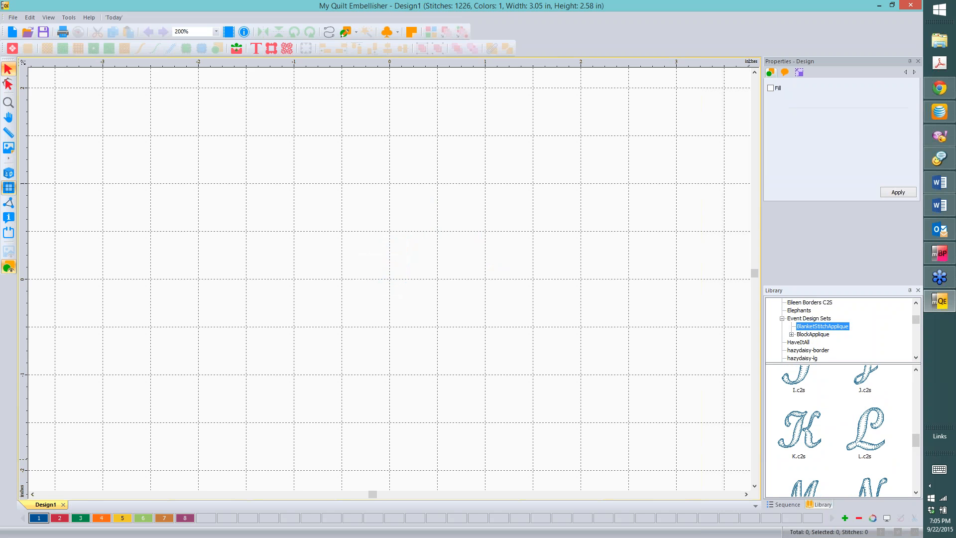
left_click(590, 223)
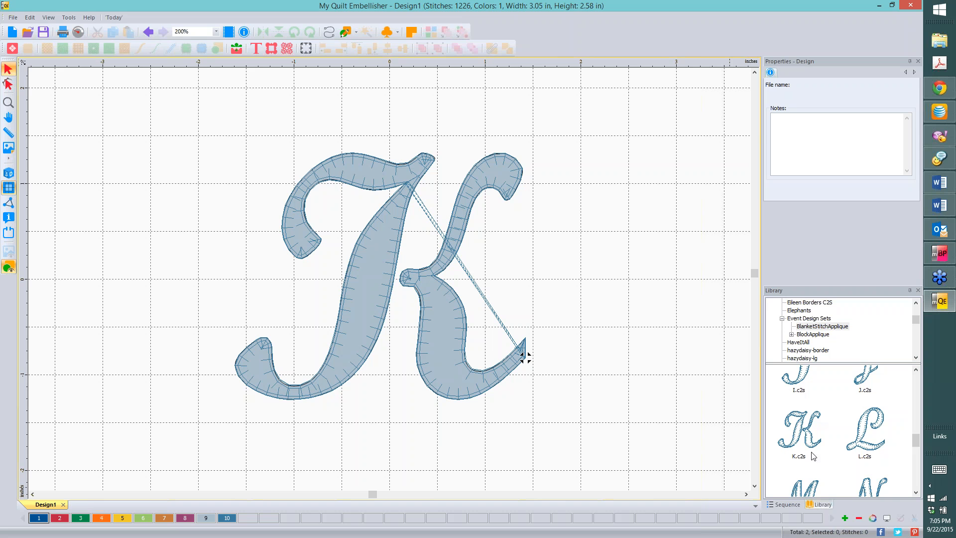
Show the design's sequence and remove the unused thread colors from the palette.
left_click(788, 504)
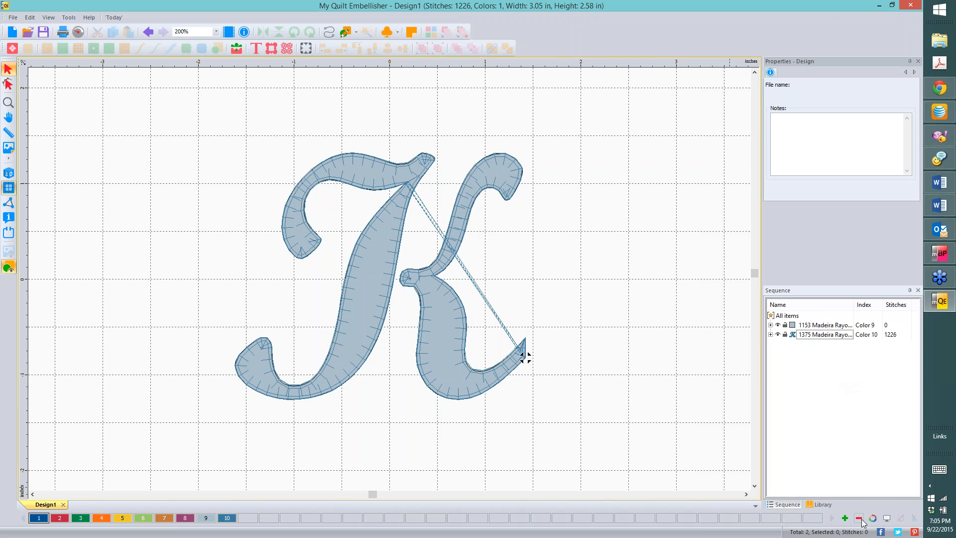
key("ctrl")
key("ctrl")
left_click(859, 519)
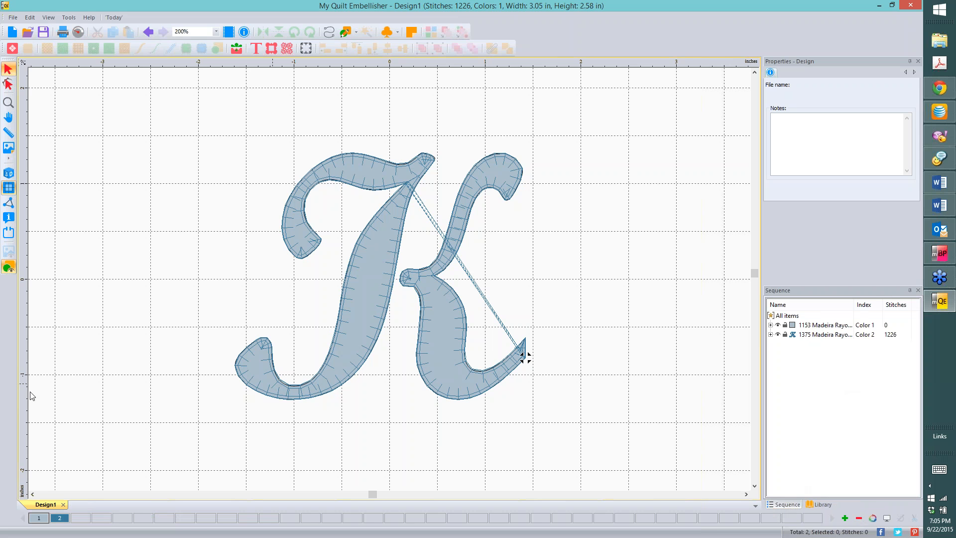
Expand all items in the sequence and hide the Color 2 applique stitches of the letter K.
key("ctrl")
right_click(821, 355)
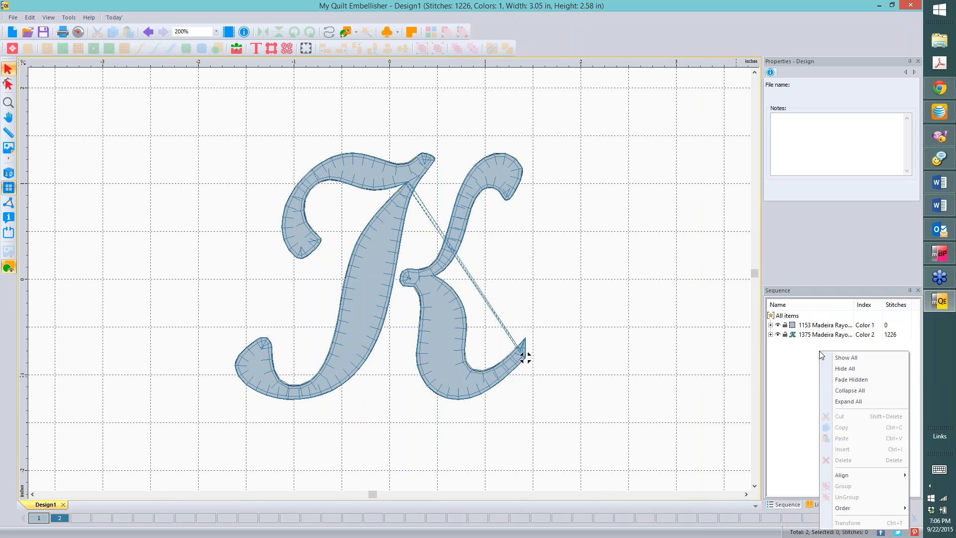
left_click(858, 401)
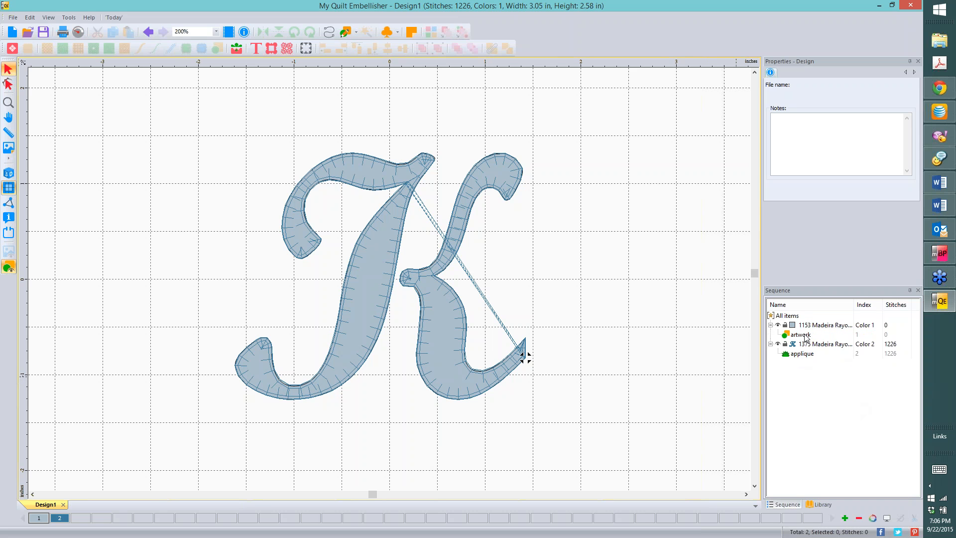
left_click(779, 345)
left_click(778, 344)
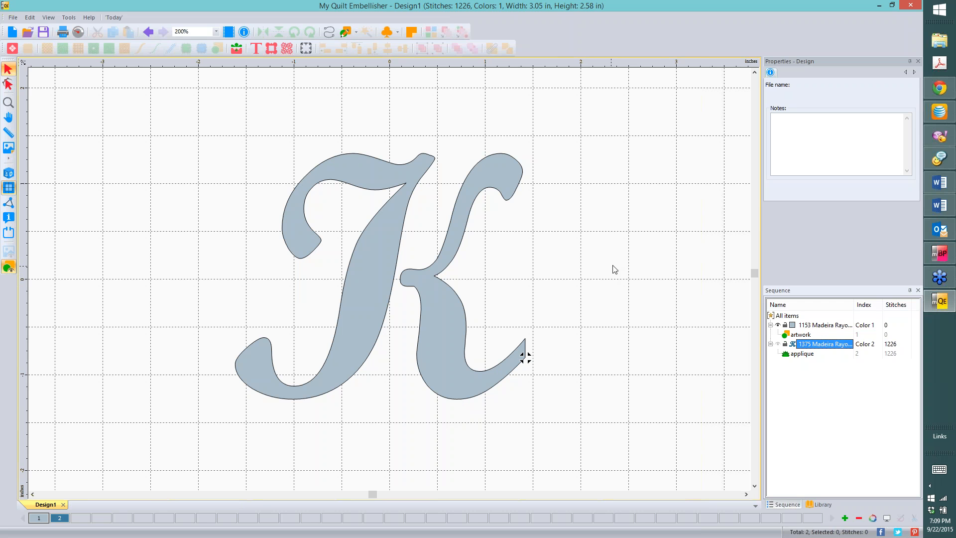
Preview the print with only the actual-size artwork, turning off cross hairs, color analysis, header, footer, 3D and stitches, and close the preview.
left_click(12, 18)
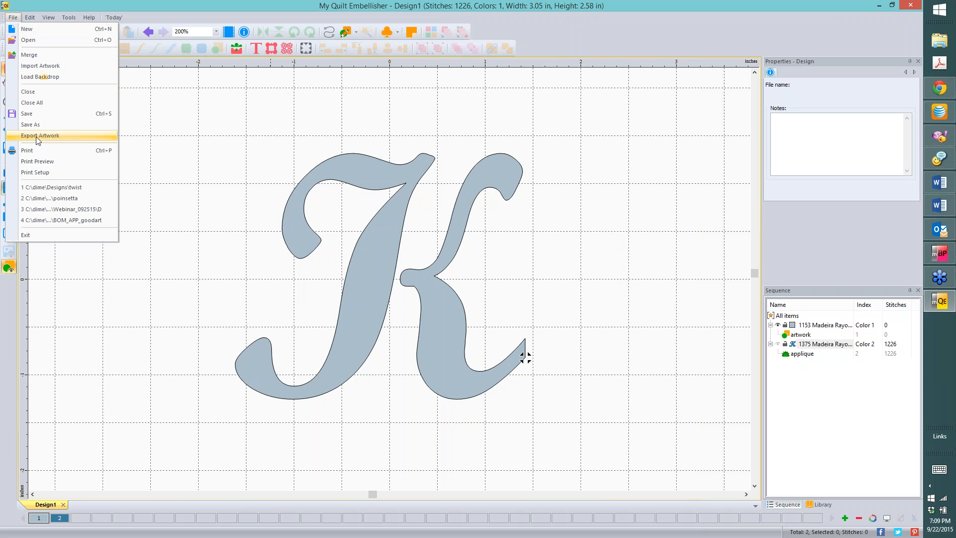
left_click(42, 162)
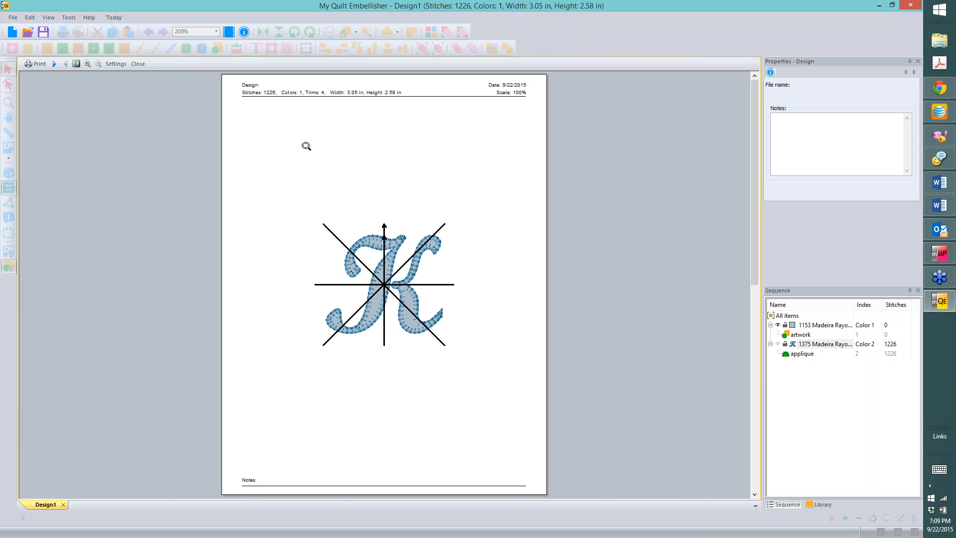
left_click(120, 66)
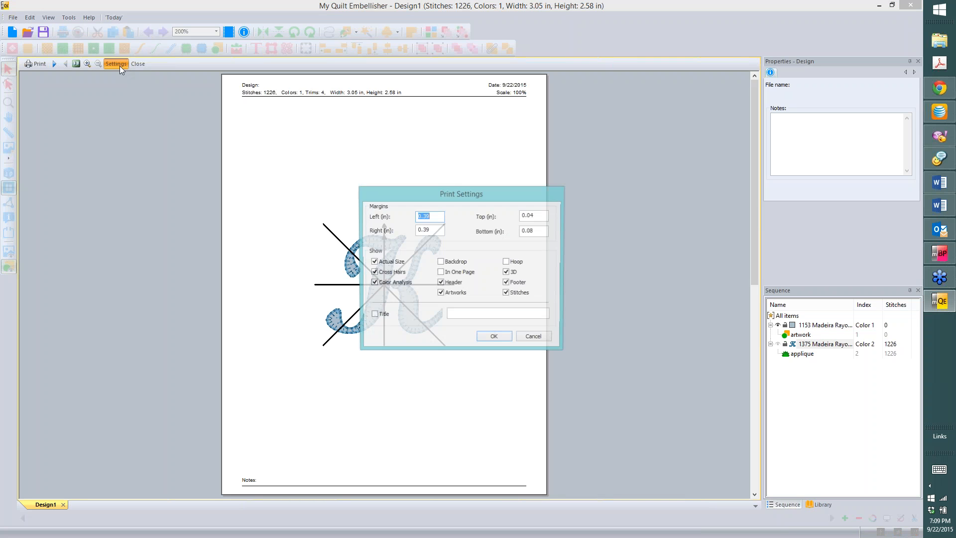
left_click(374, 283)
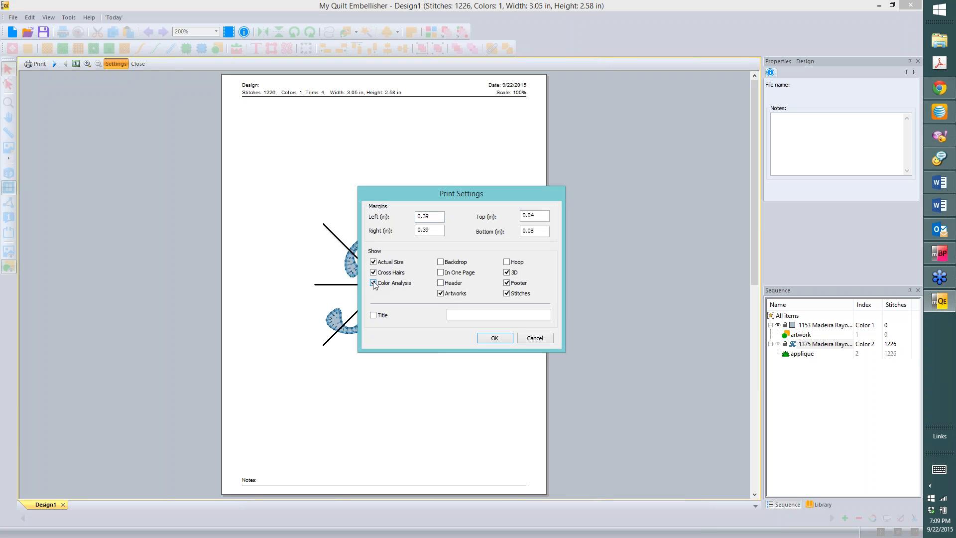
left_click(373, 283)
left_click(508, 272)
left_click(508, 294)
left_click(507, 283)
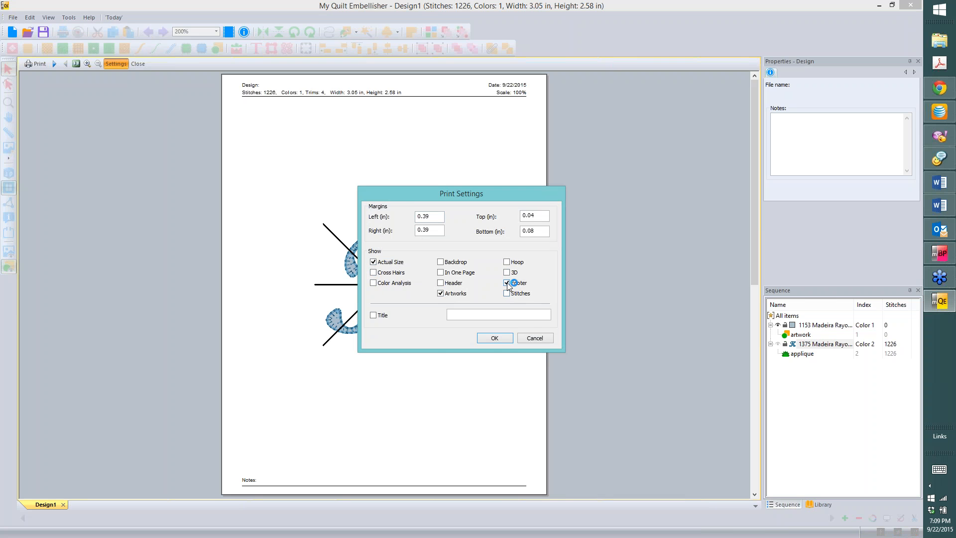
left_click(500, 339)
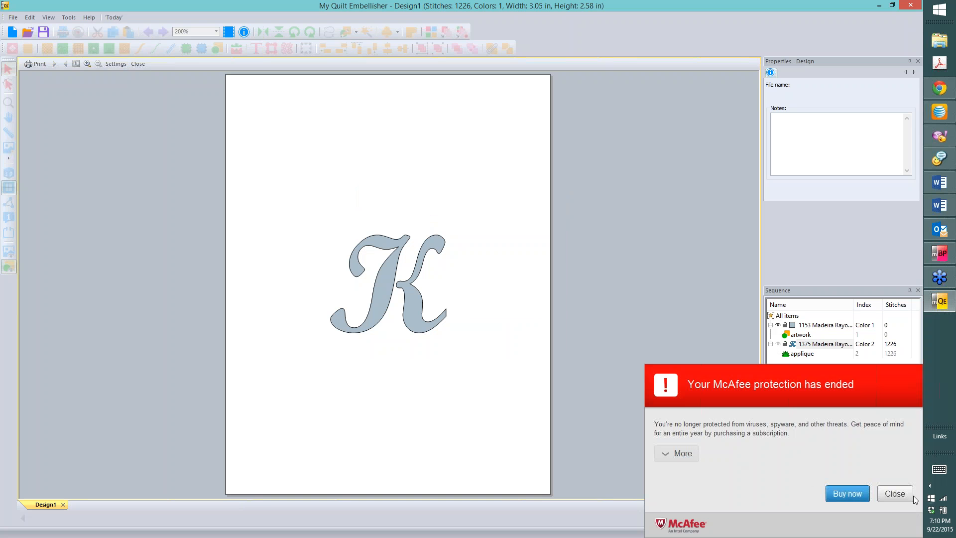
left_click(898, 495)
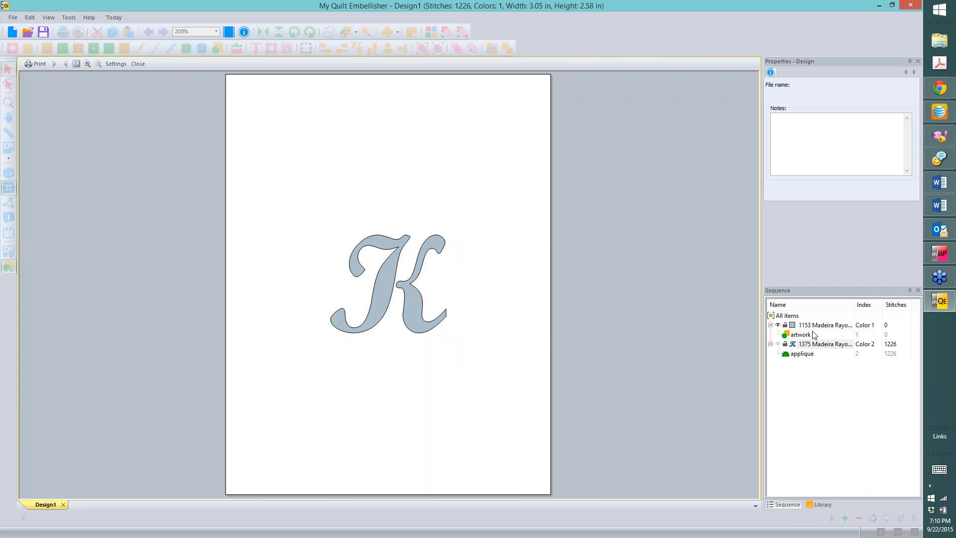
left_click(138, 63)
Select the letter K artwork and mirror it horizontally.
mouse_move(185, 94)
left_mouse_down()
mouse_move(669, 498)
mouse_move(629, 534)
mouse_move(629, 518)
left_mouse_up()
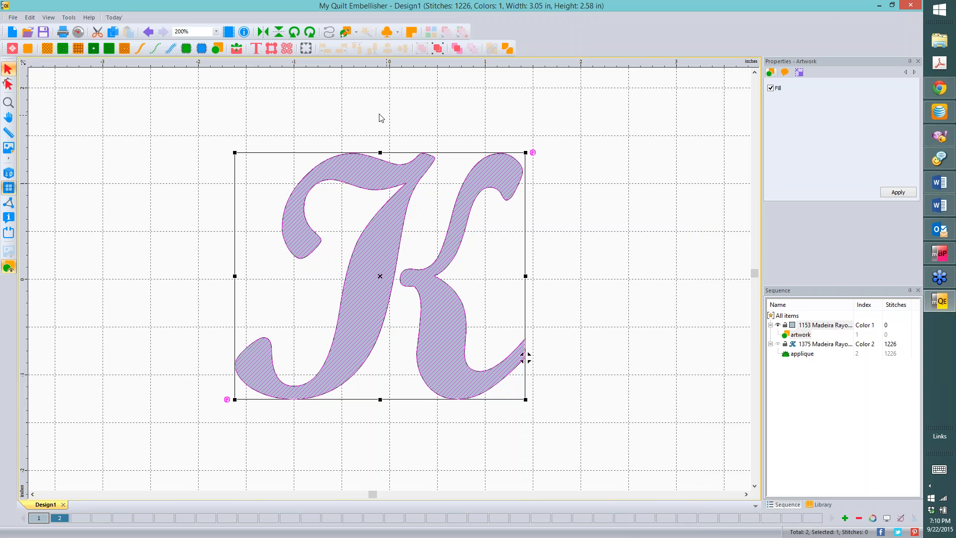
left_click(265, 33)
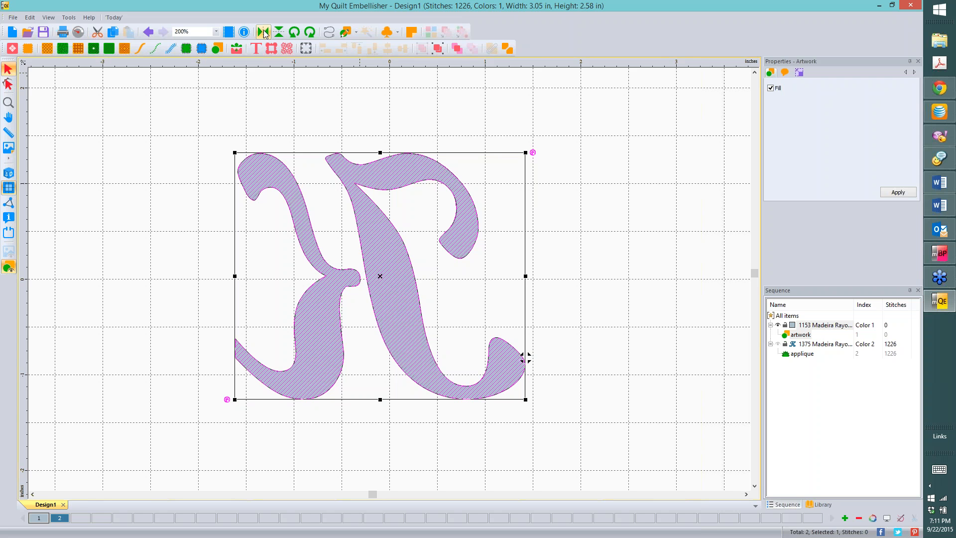
Mirror the letter K artwork back horizontally, show its Color 2 applique stitches again, and clear the selection.
left_click(264, 33)
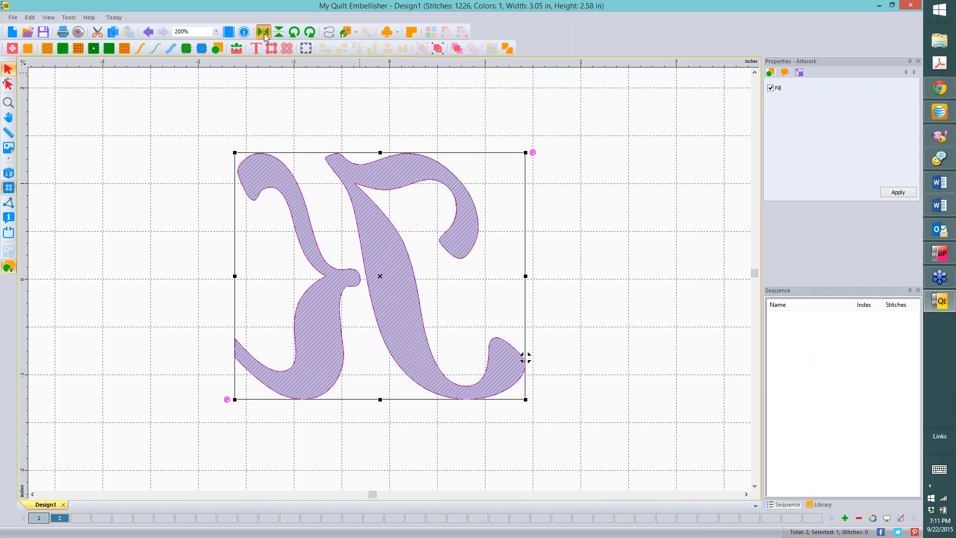
left_click(264, 34)
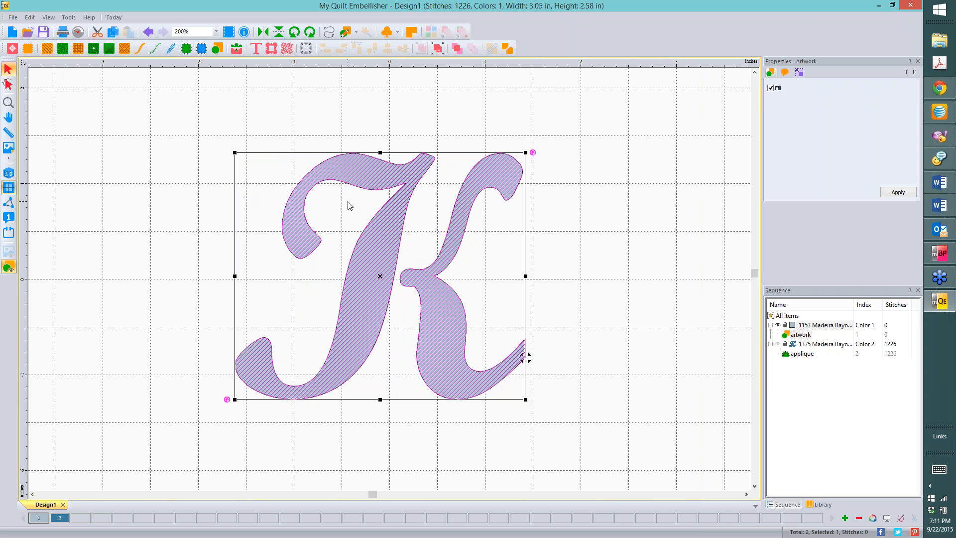
left_click(778, 344)
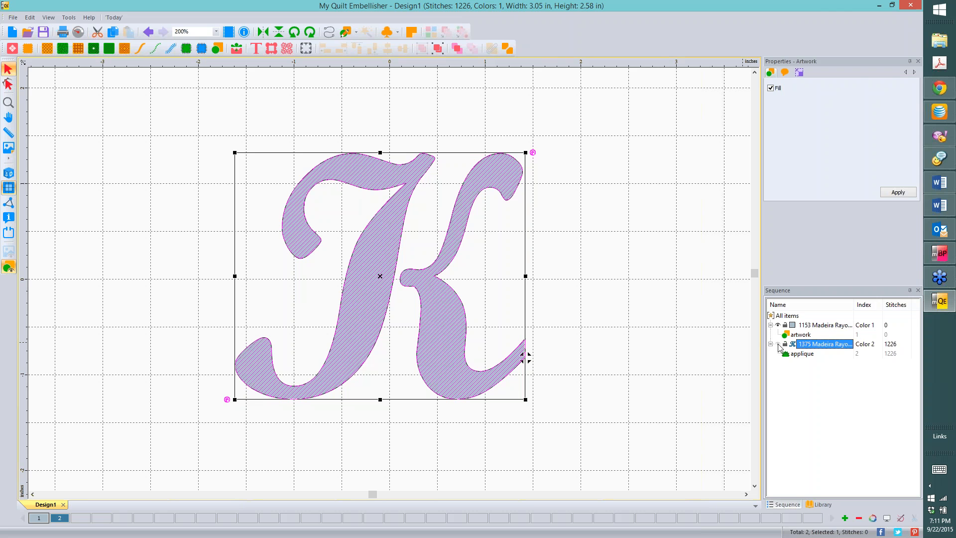
left_click(668, 290)
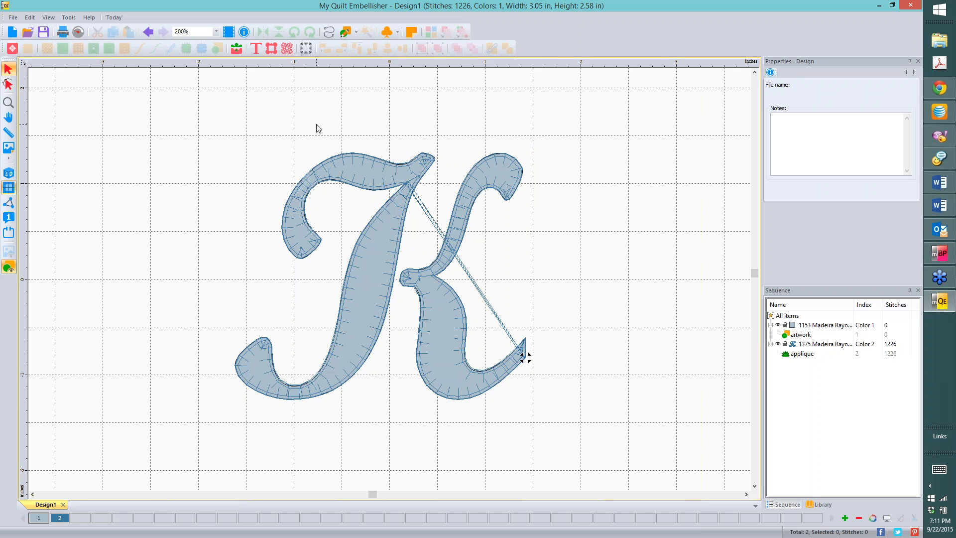
Set up an artwork export named K in Brother SNC (FCM) format, browse the save locations, and cancel the export.
left_click(13, 20)
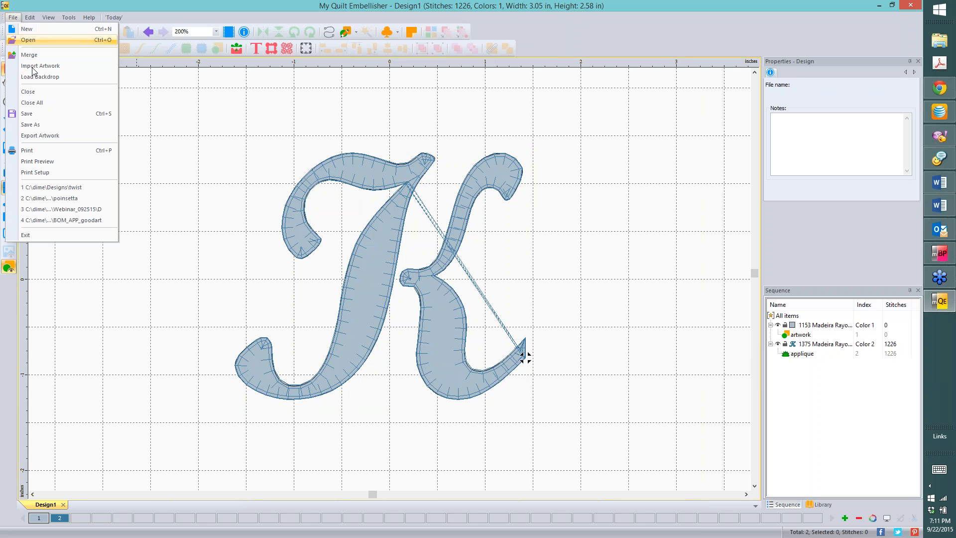
left_click(48, 137)
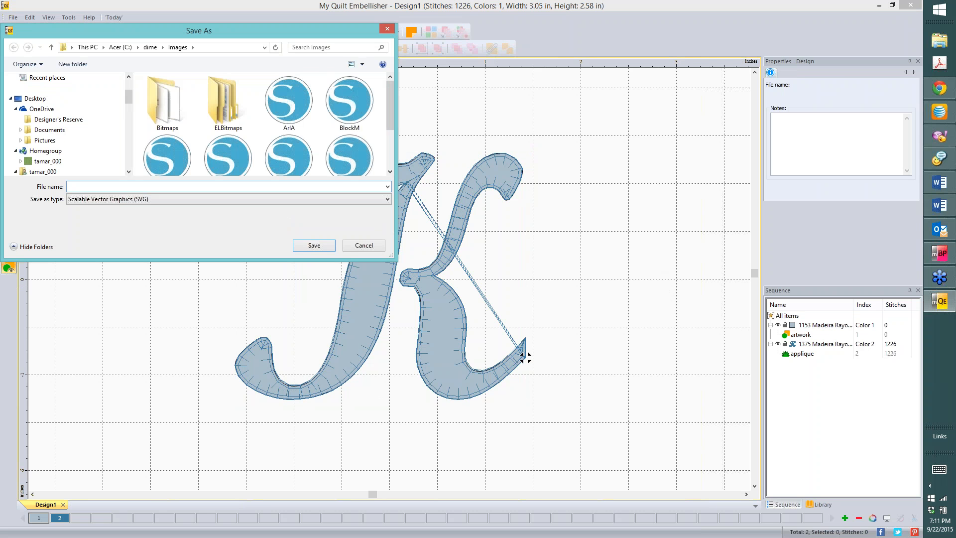
type("K")
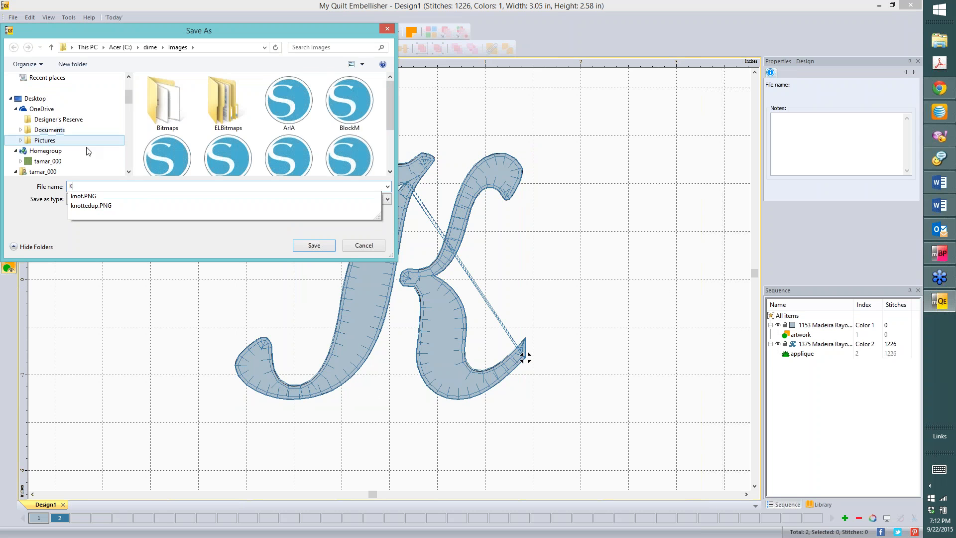
left_click(118, 231)
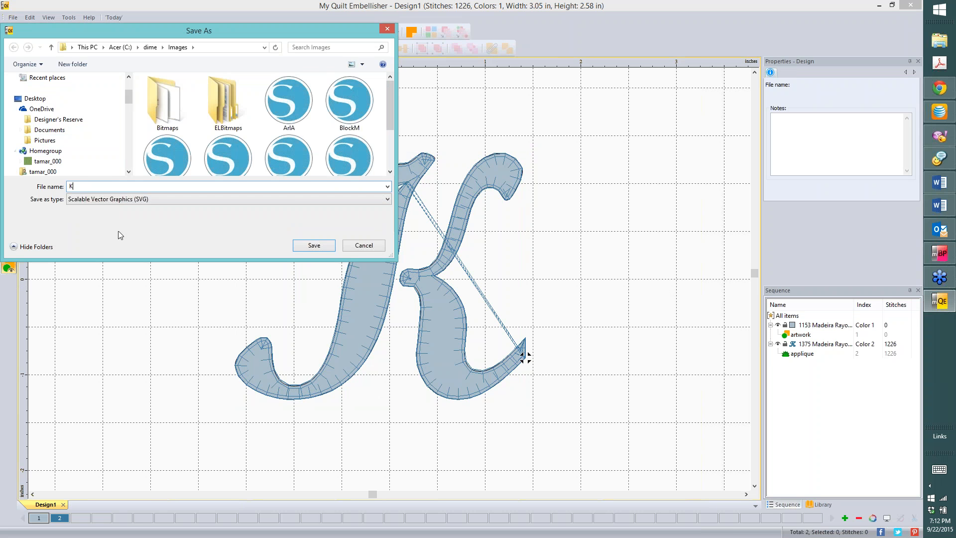
left_click(388, 199)
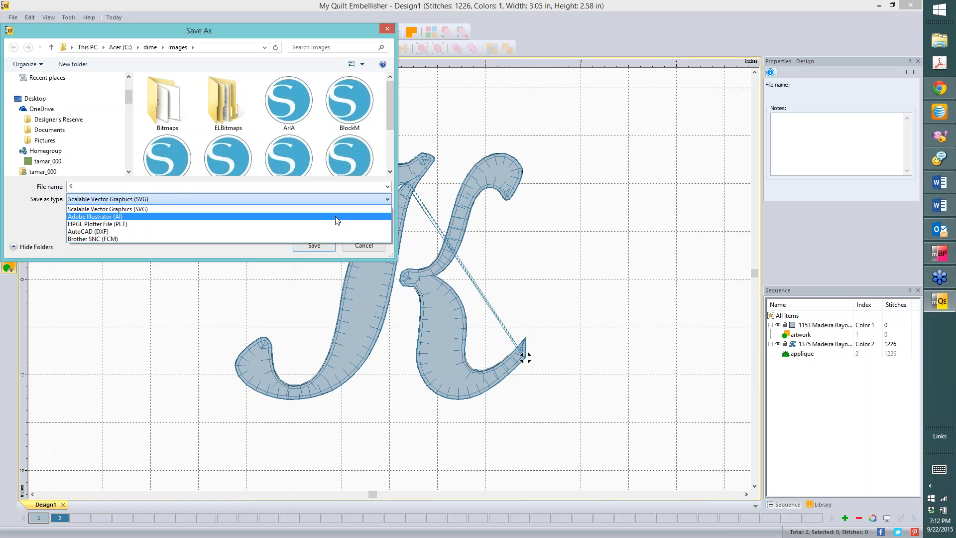
left_click(287, 240)
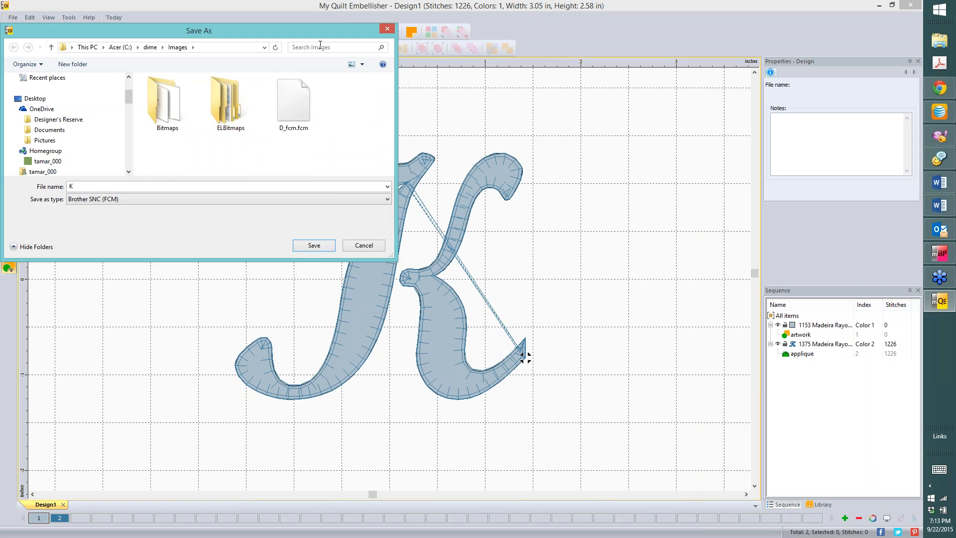
left_click(265, 47)
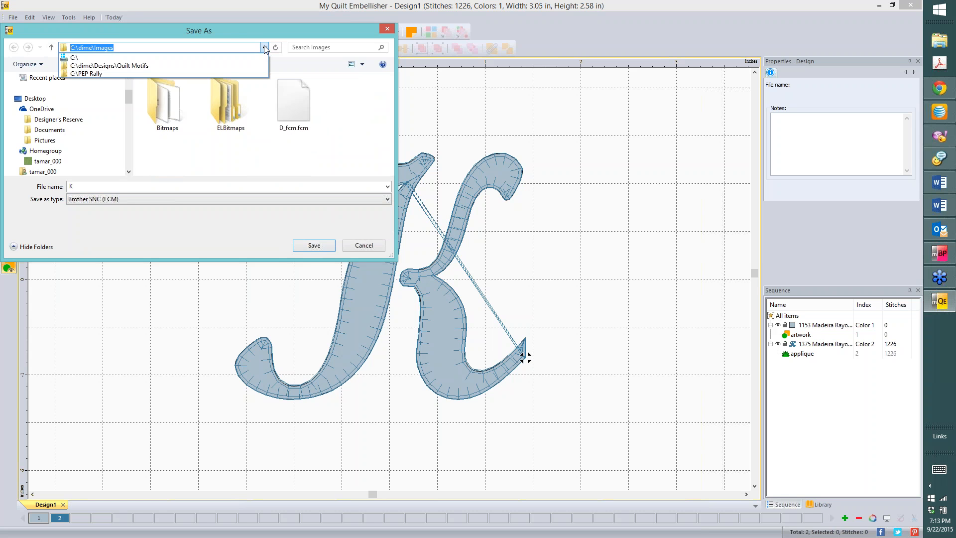
left_click(265, 48)
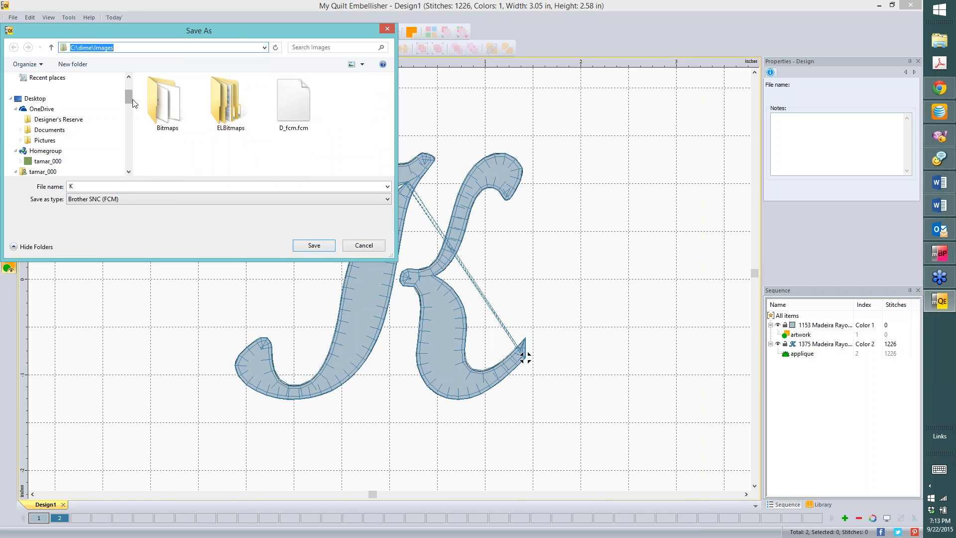
left_click_drag(130, 100, 130, 146)
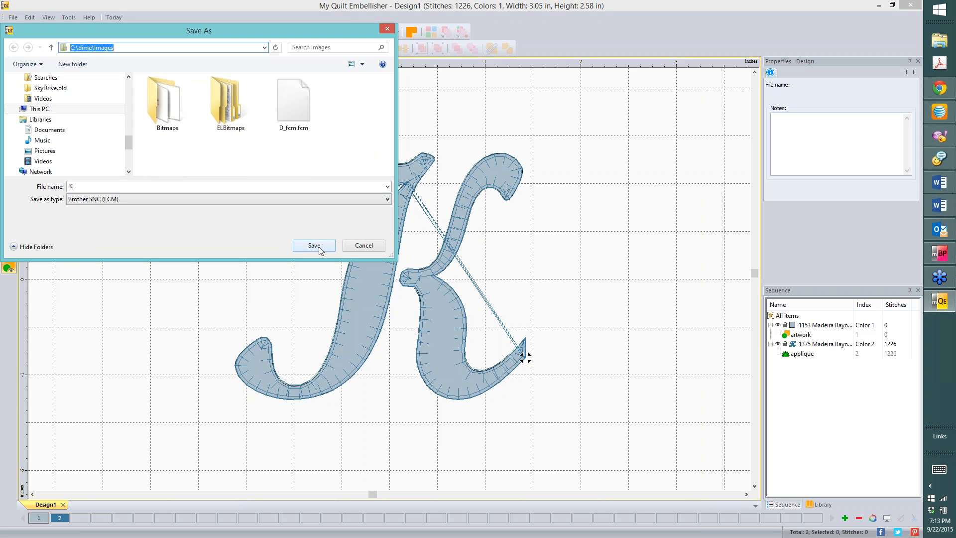
left_click(365, 246)
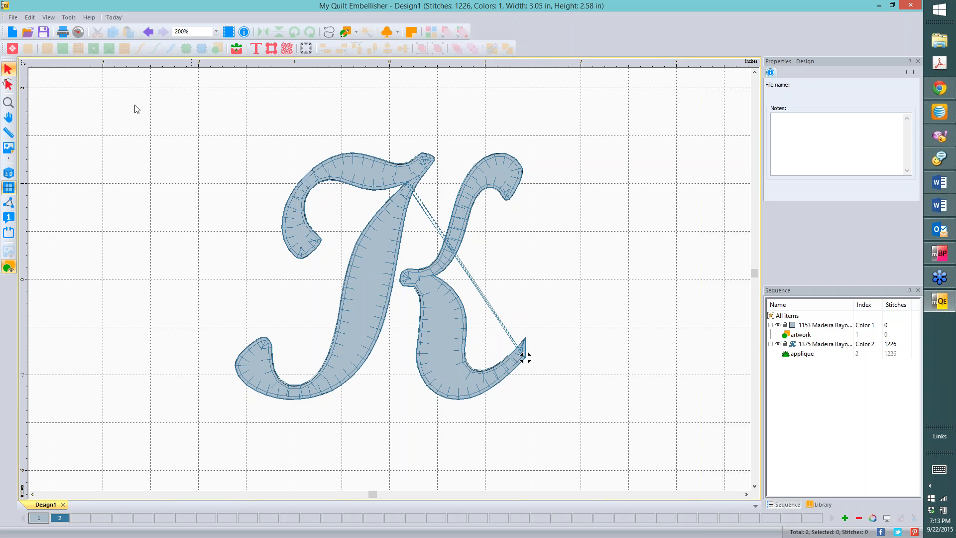
Create a new design and place the block letter B from the BlockApplique library set in the middle of the workspace.
left_click(14, 33)
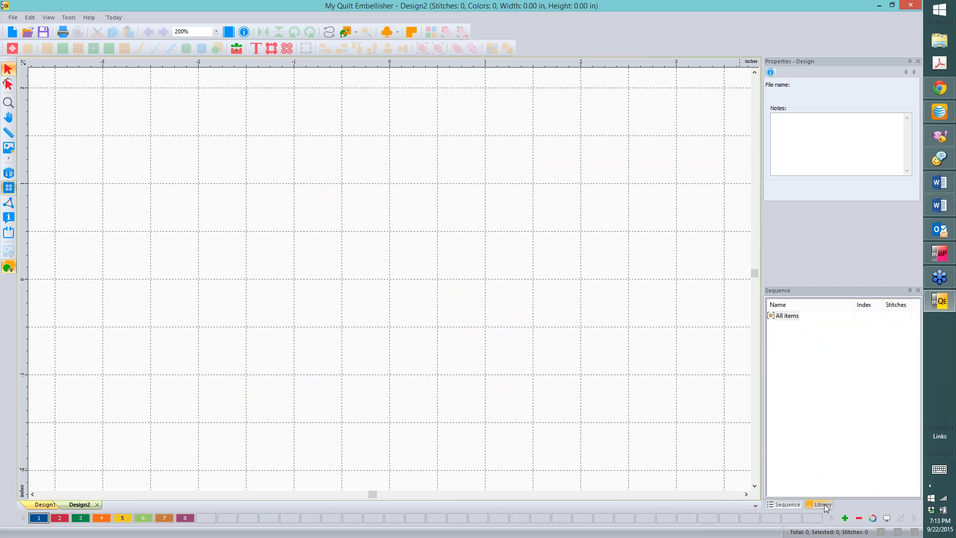
left_click(821, 504)
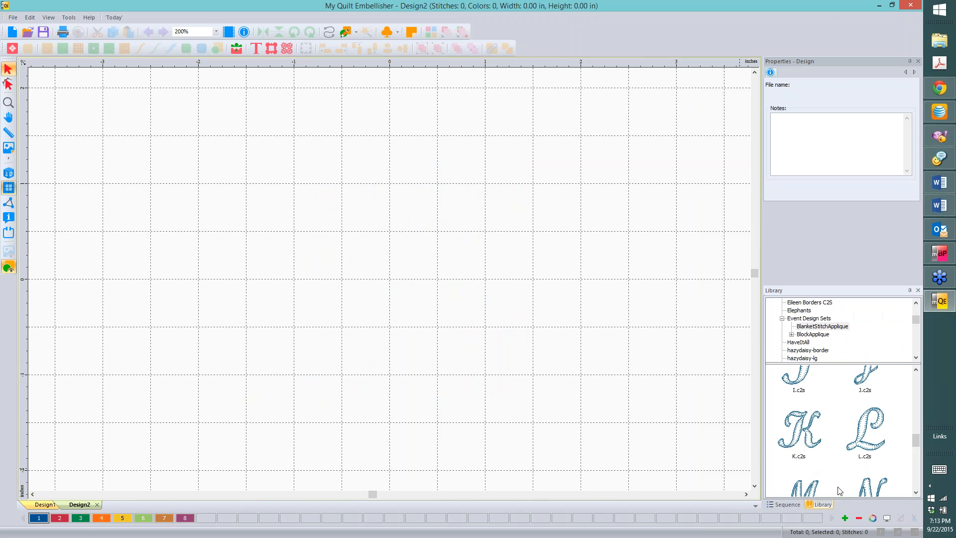
left_click(815, 337)
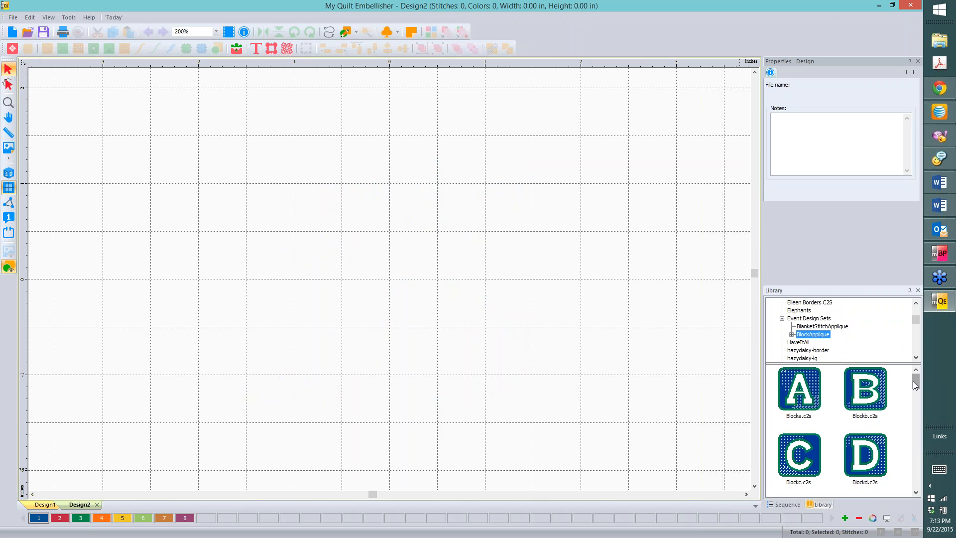
mouse_move(916, 384)
left_mouse_down()
mouse_move(915, 411)
mouse_move(910, 375)
left_mouse_up()
left_click_drag(879, 377, 391, 286)
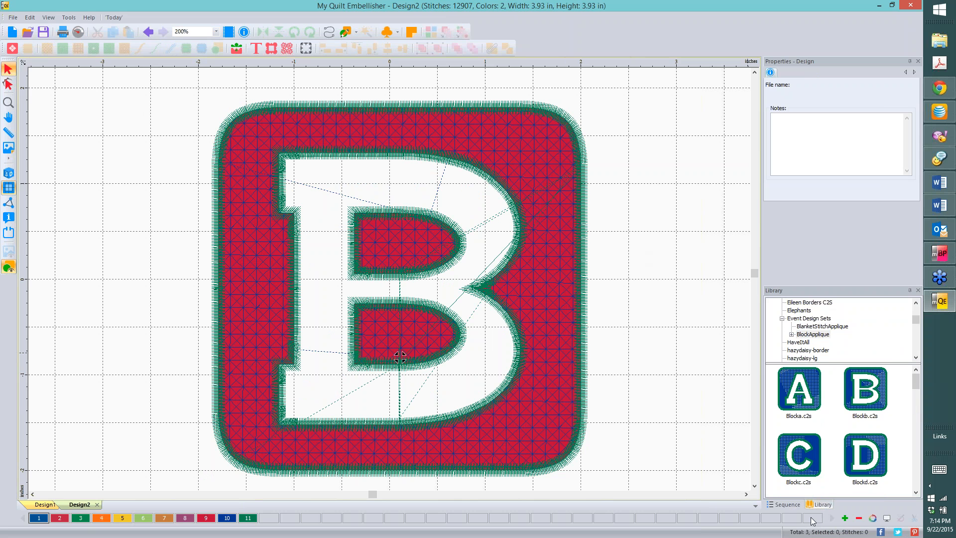
Show the block B design's sequence and expand its artwork, complex fill and applique color groups.
left_click(787, 504)
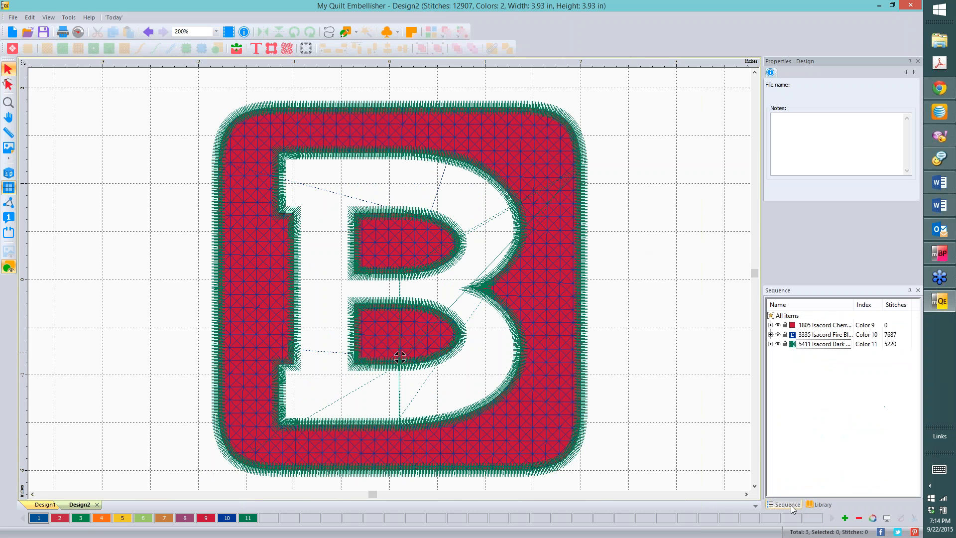
left_click(771, 325)
left_click(771, 344)
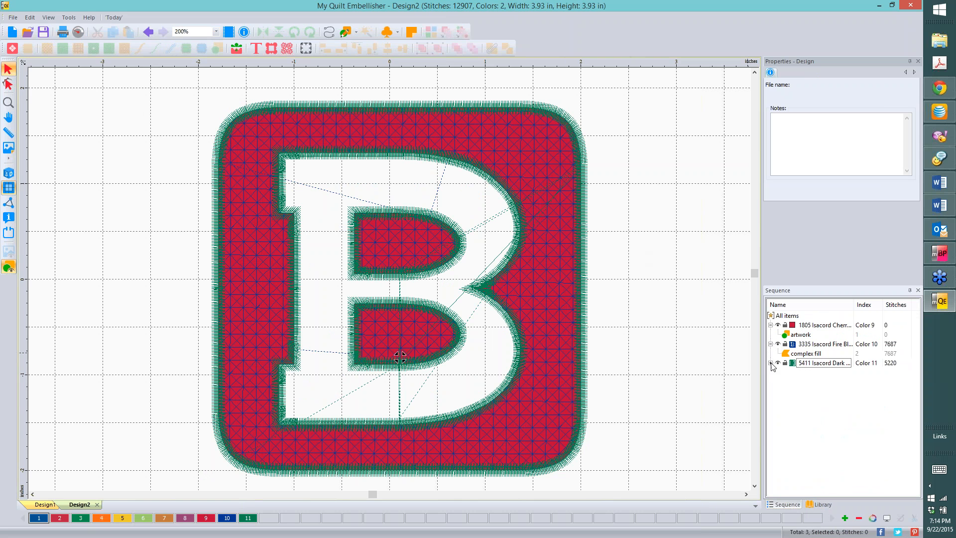
left_click(771, 363)
Hide the Color 11 applique and Color 10 complex fill stitches to isolate the block B artwork.
left_click(780, 361)
left_click(779, 362)
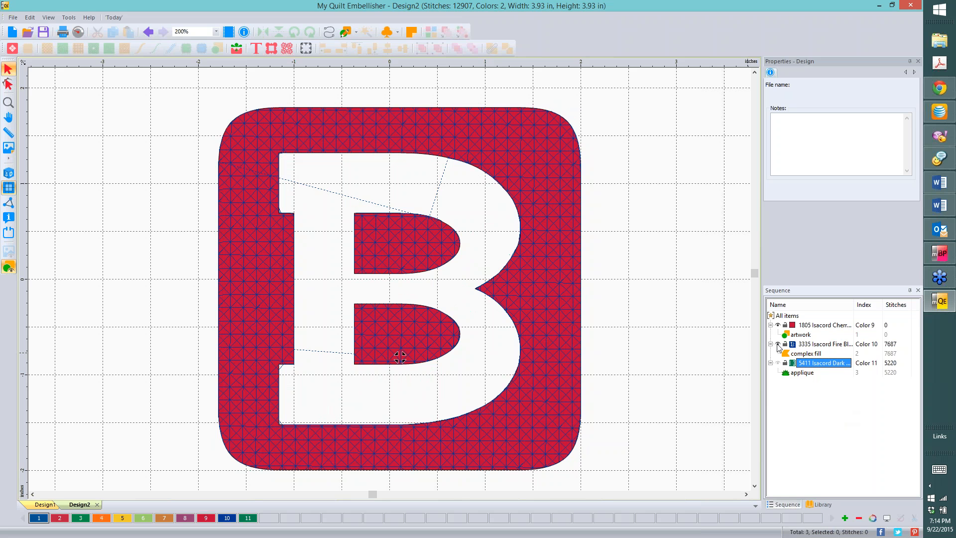
left_click(777, 344)
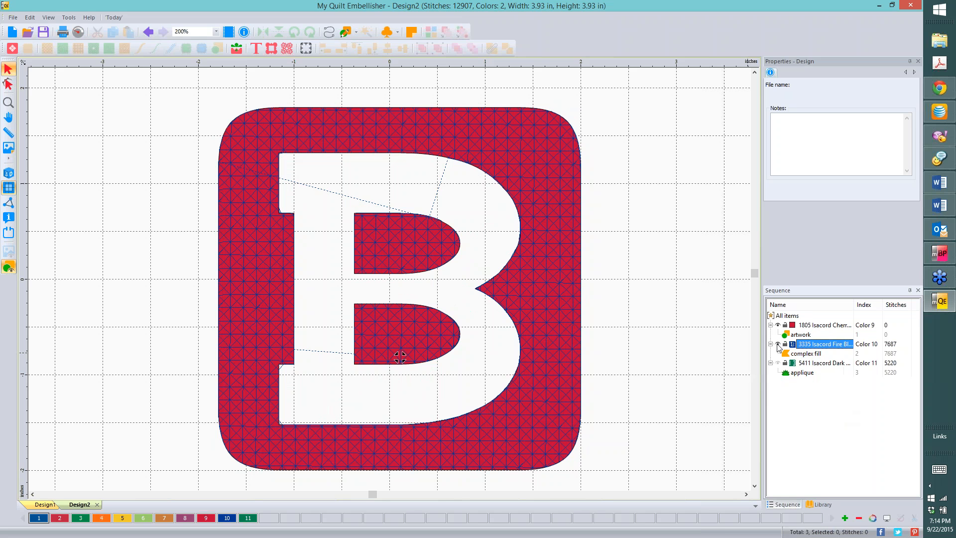
left_click(778, 344)
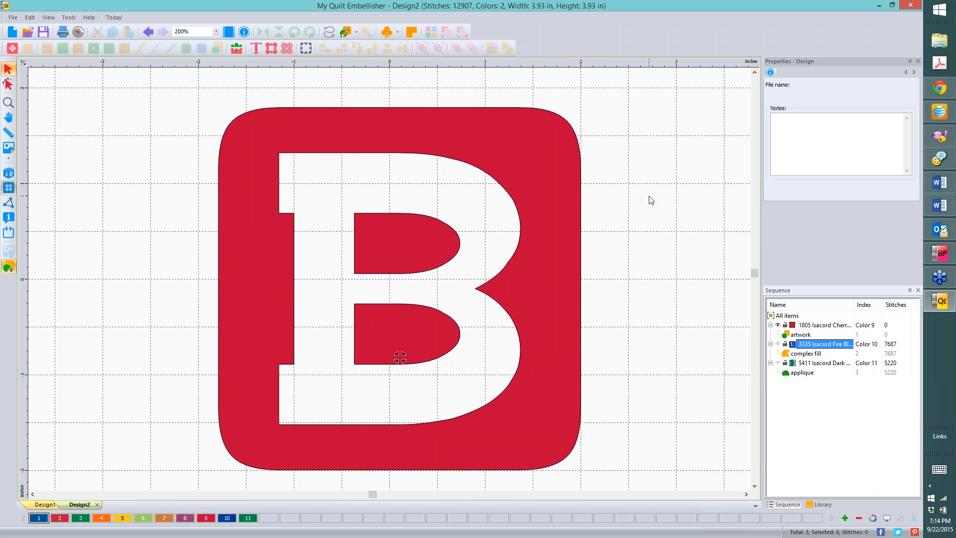
Show the Color 11 applique and Color 10 complex fill stitches again, turning on the 3D stitch view.
left_click(779, 364)
left_click(674, 275)
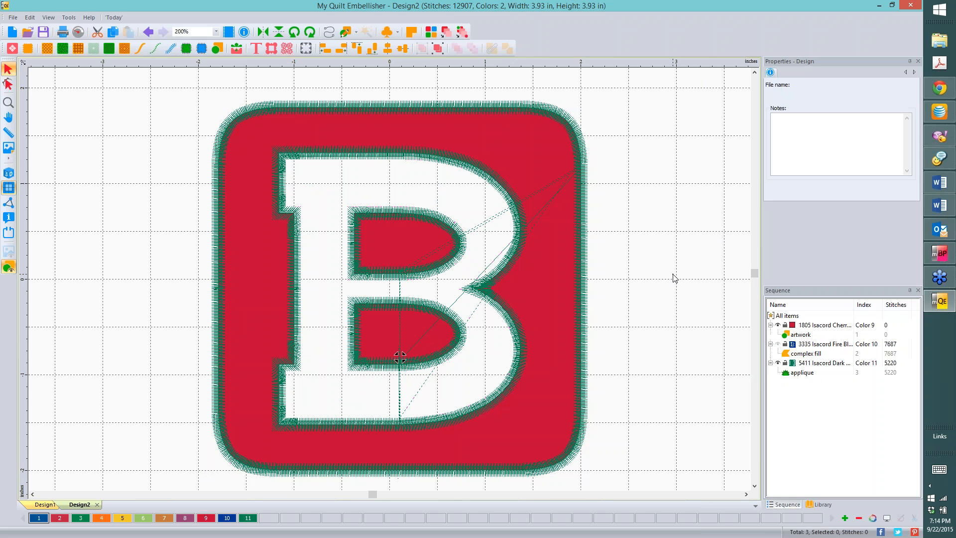
left_click(7, 173)
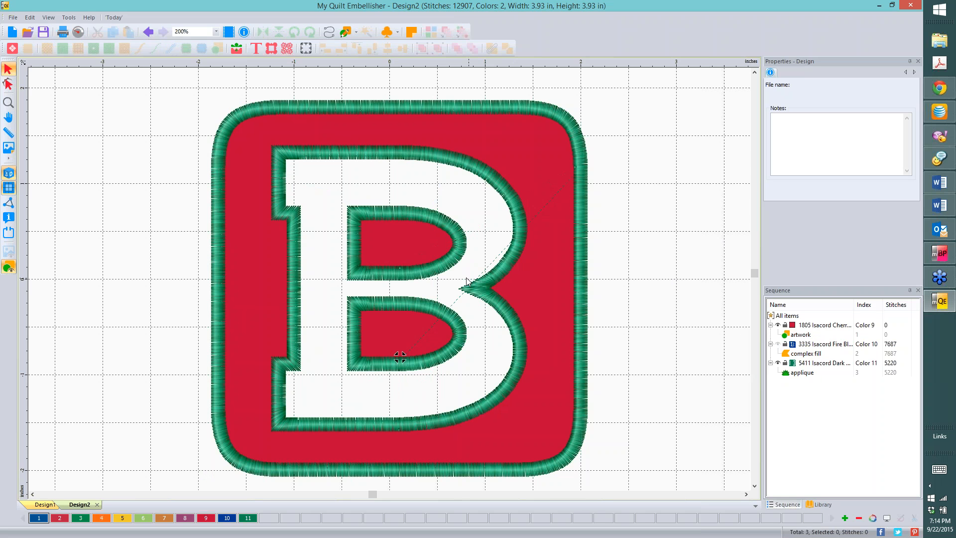
key("ctrl+a")
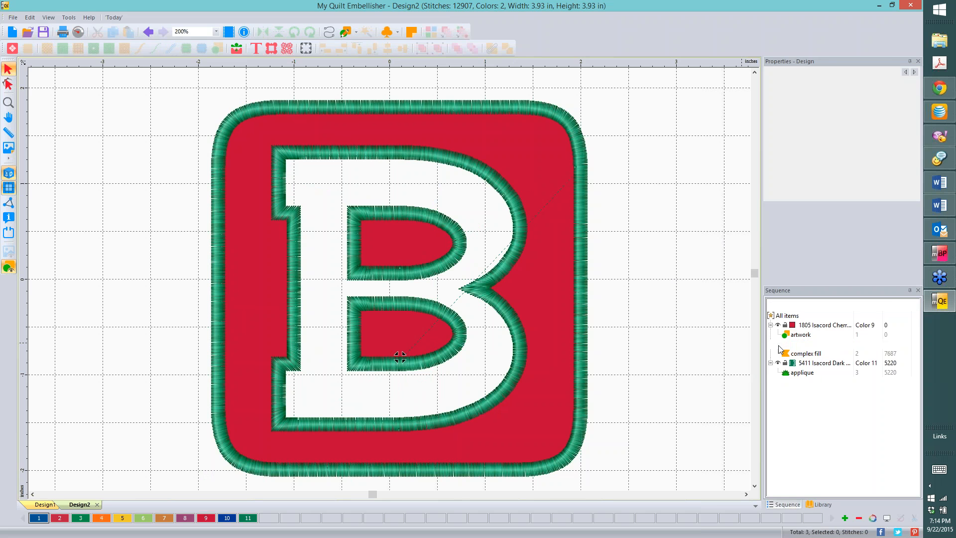
left_click(633, 213)
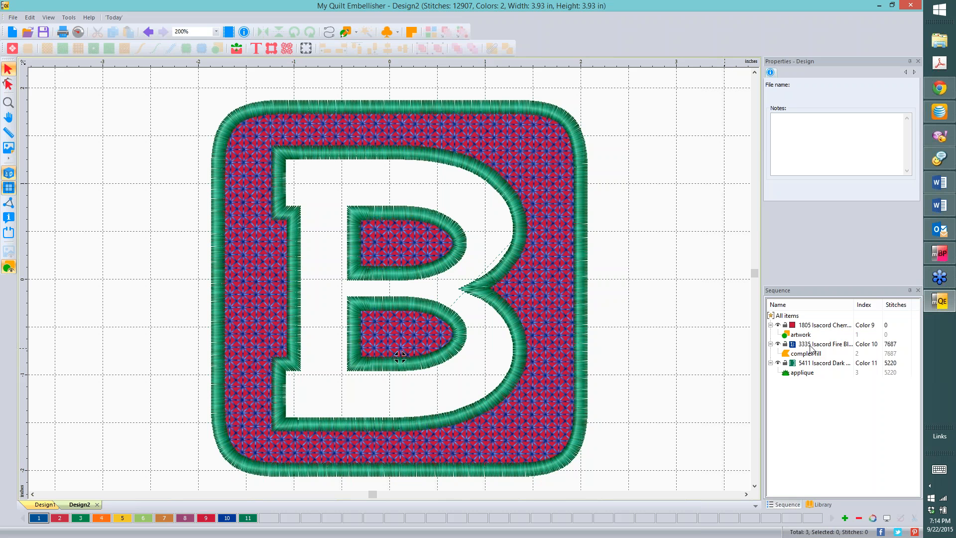
Hide the red Color 9 artwork to view the stitches alone, and show it again.
left_click(780, 326)
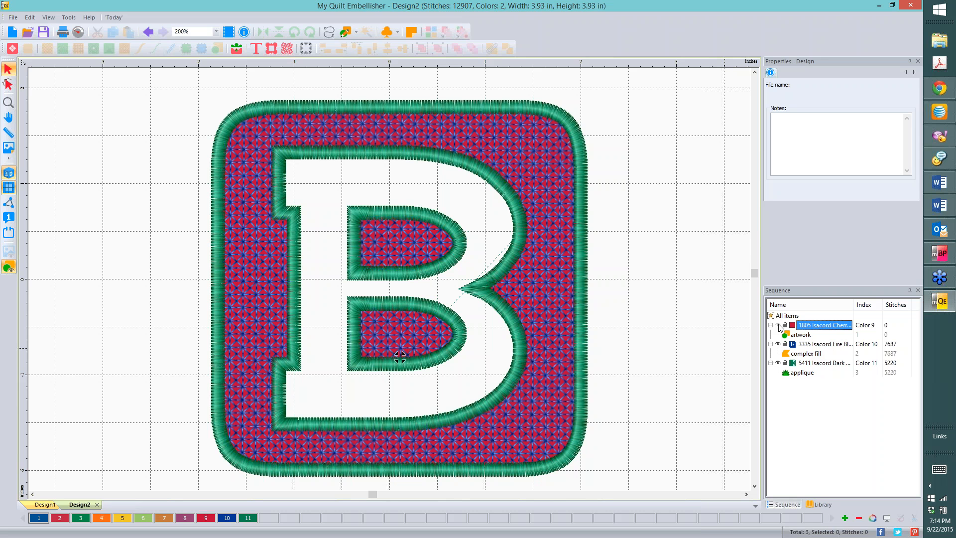
left_click(779, 325)
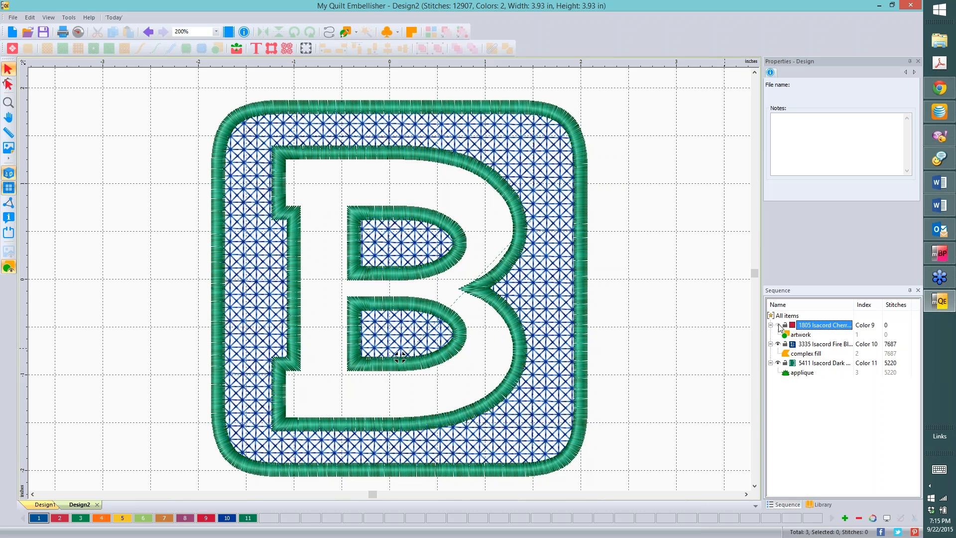
key("ctrl+a")
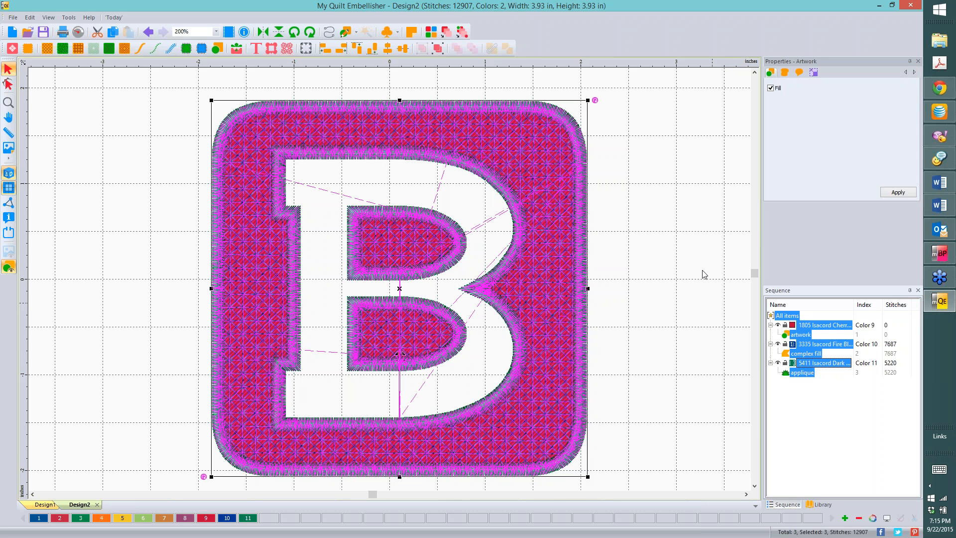
left_click(700, 152)
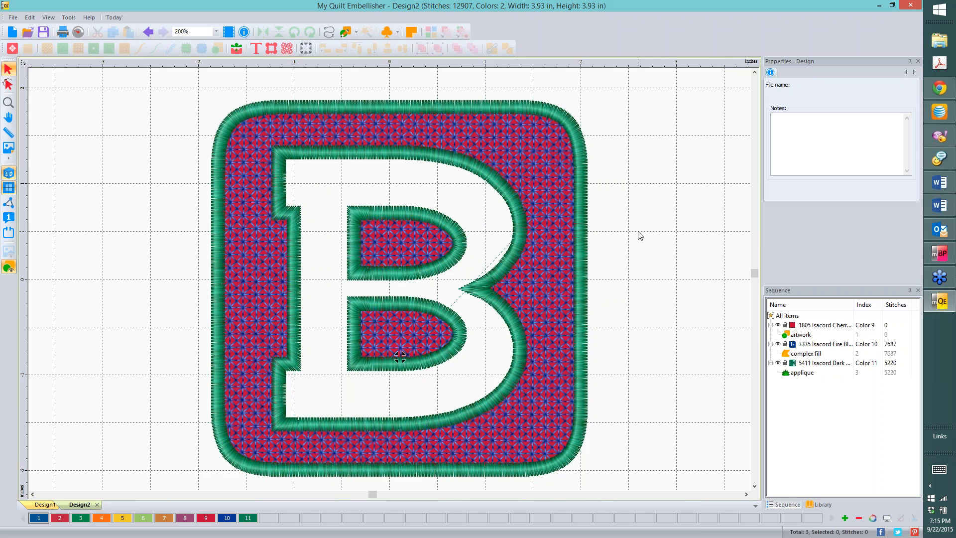
Export the block B artwork as a Scalable Vector Graphics file named B, and hide its complex fill and applique stitches.
left_click(14, 18)
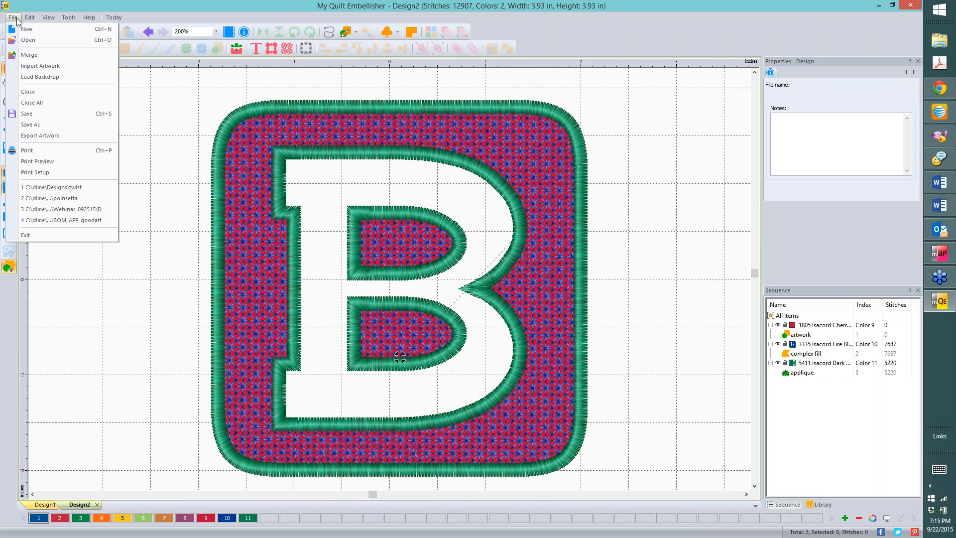
left_click(40, 137)
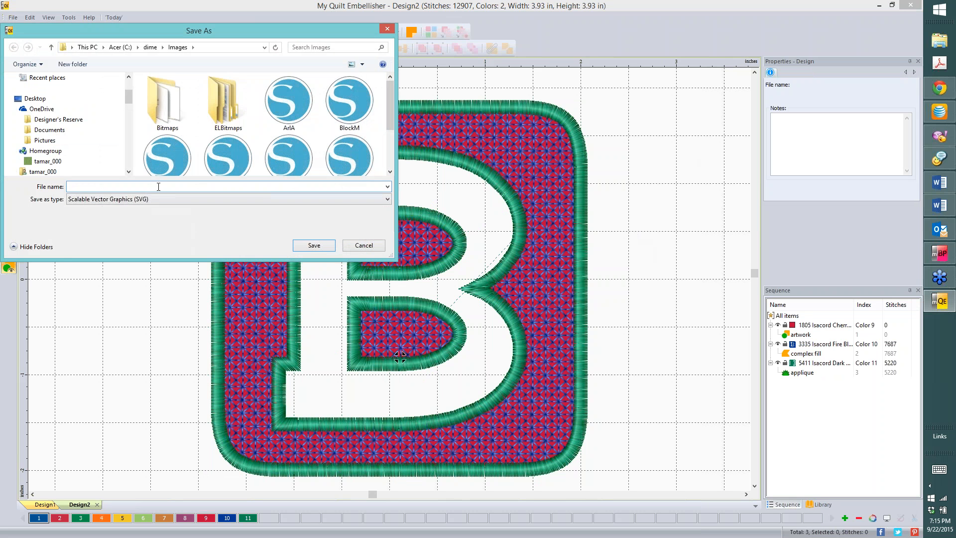
type("B")
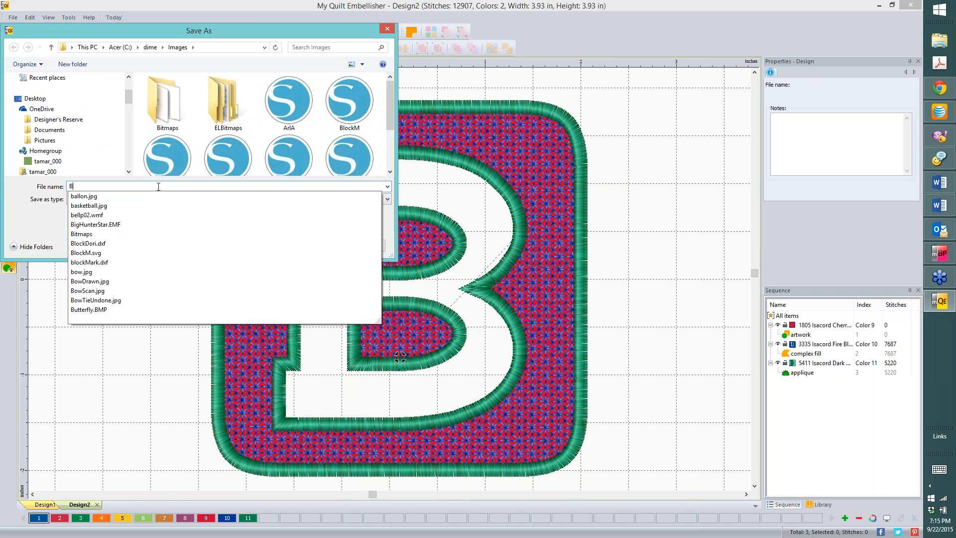
left_click(388, 203)
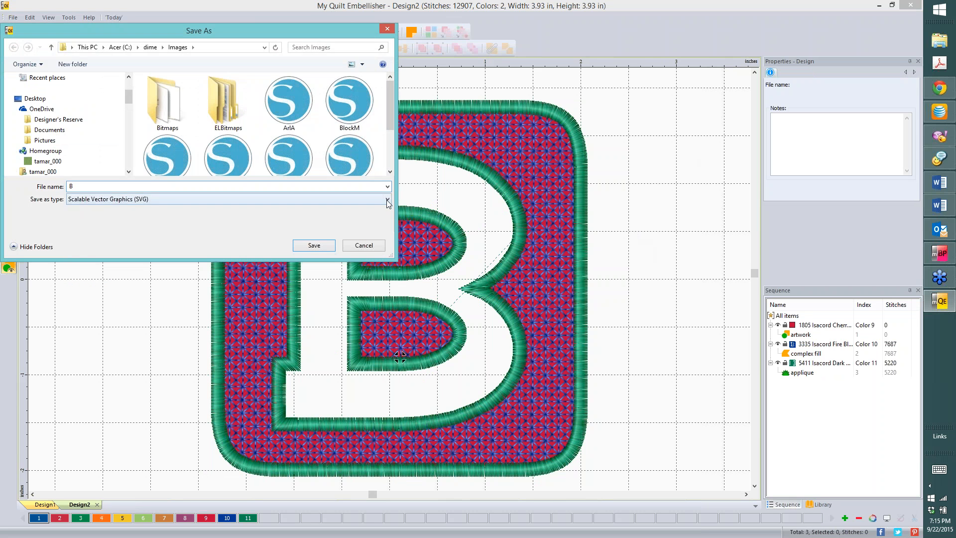
left_click(314, 245)
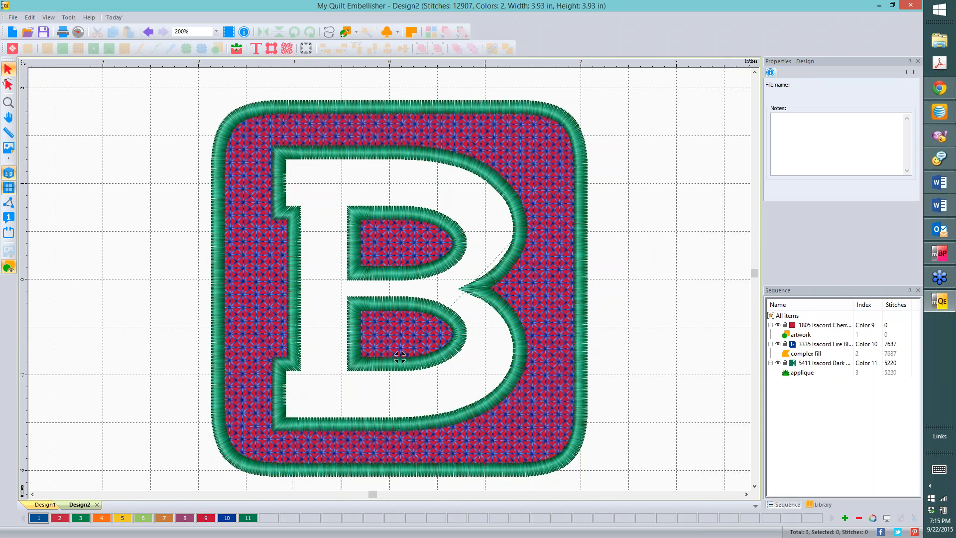
left_click(779, 344)
left_click(778, 363)
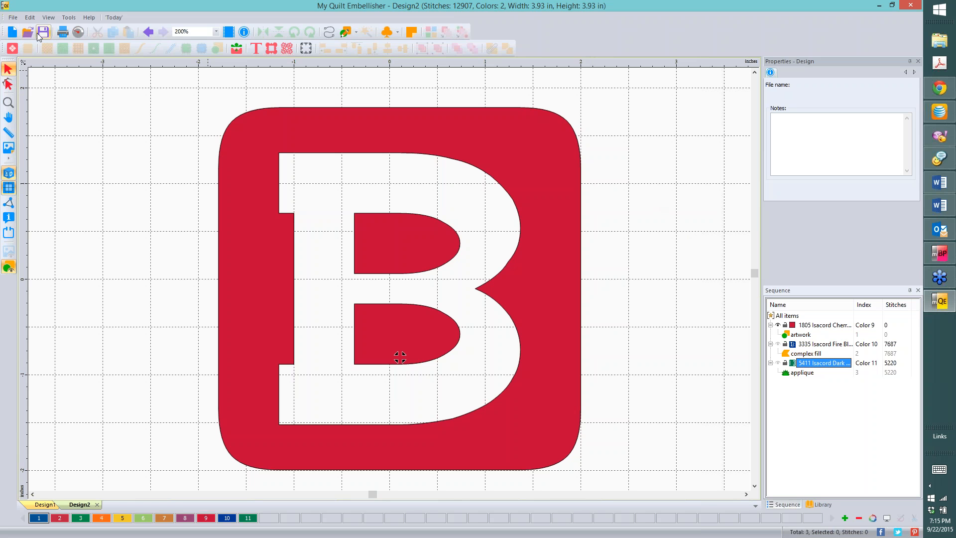
Create a new design and load the LeavesX4 image from the Images folder as its backdrop.
left_click(19, 33)
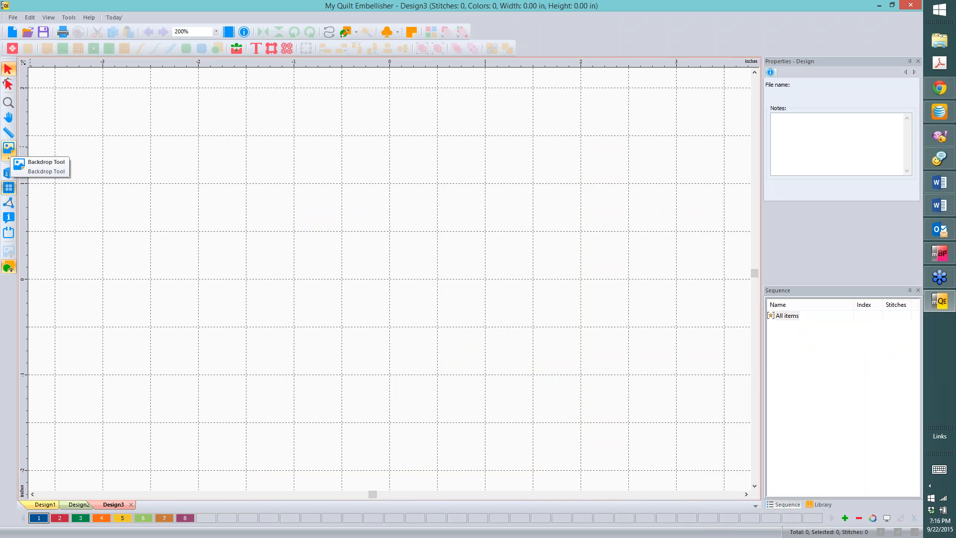
left_click(8, 147)
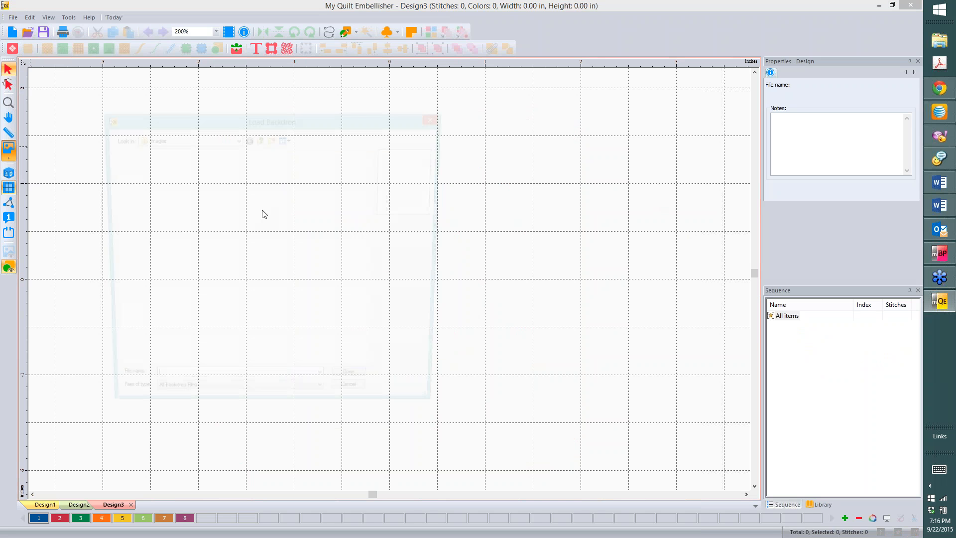
left_click_drag(372, 172, 370, 269)
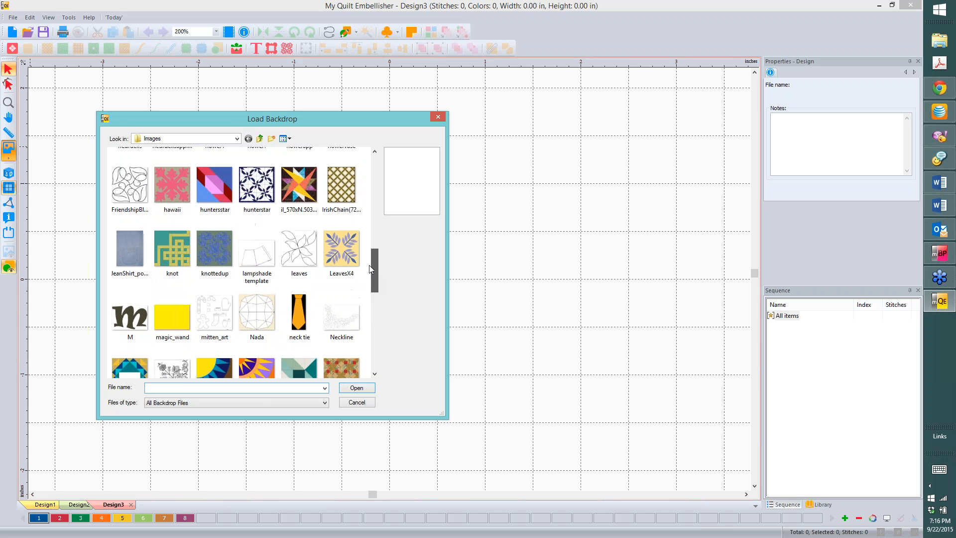
left_click(343, 241)
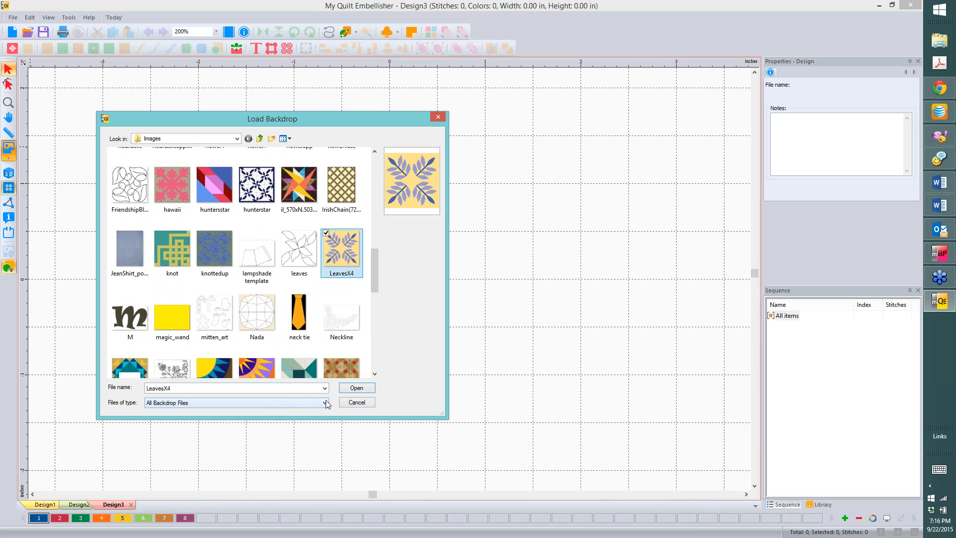
left_click(357, 389)
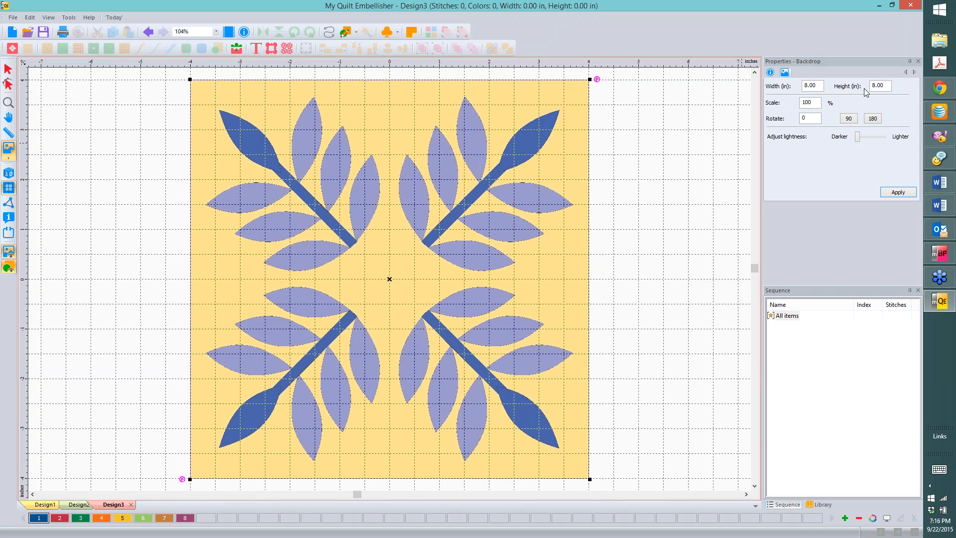
key("ctrl")
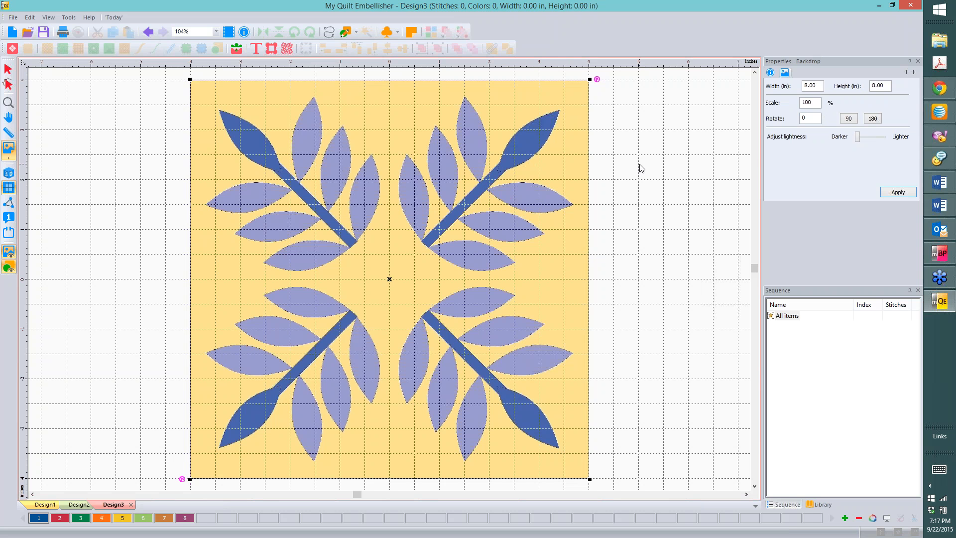
Start the Pen tool for drawing artwork over the leaf backdrop.
left_click(357, 34)
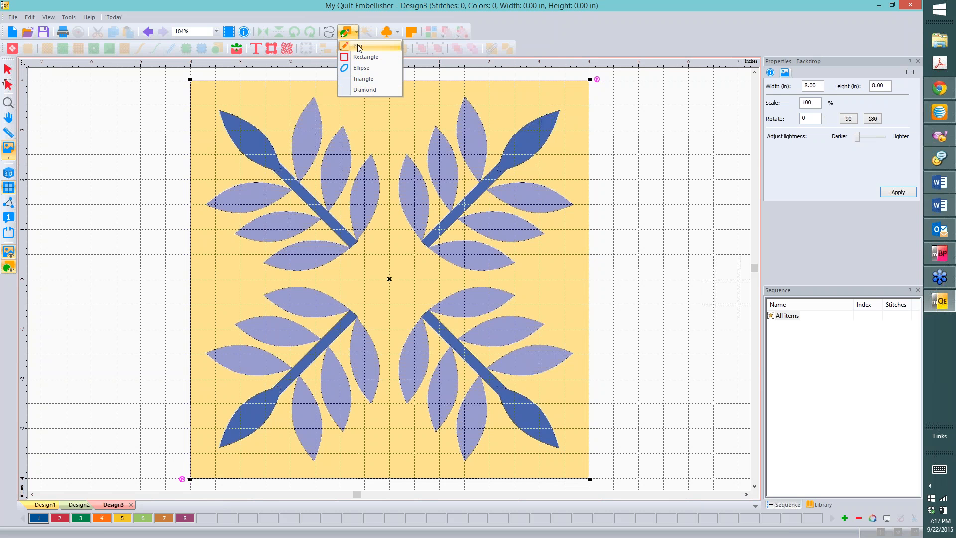
left_click(358, 46)
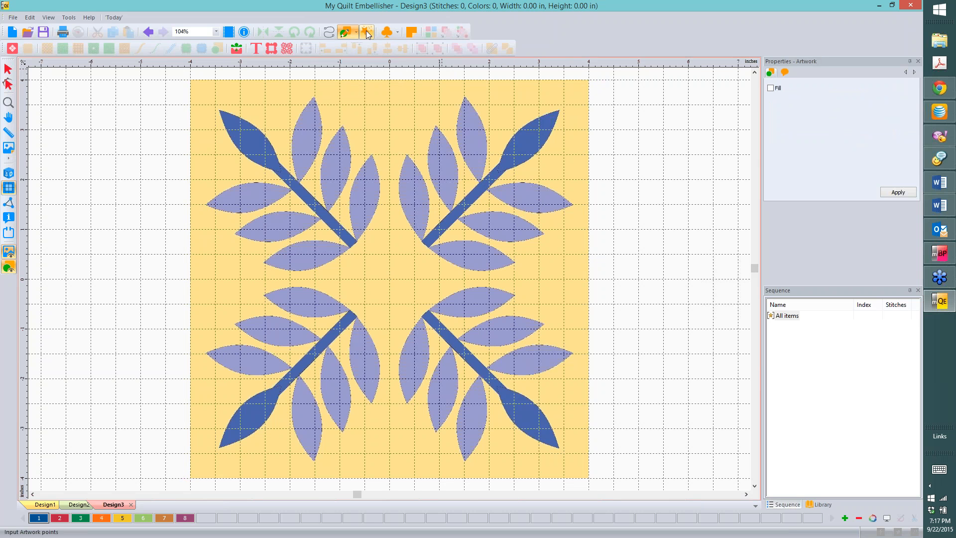
left_click(559, 110)
left_click(537, 117)
left_click(521, 128)
key("BackSpace")
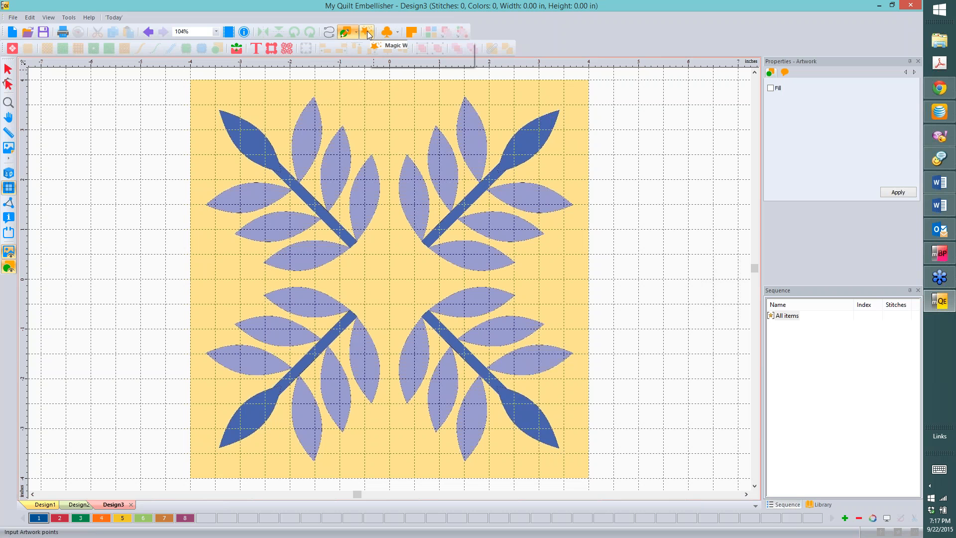
Trace the dark blue leaf of the upper-right sprig as unfilled artwork with the Magic Wand, and hide the backdrop.
left_click(367, 33)
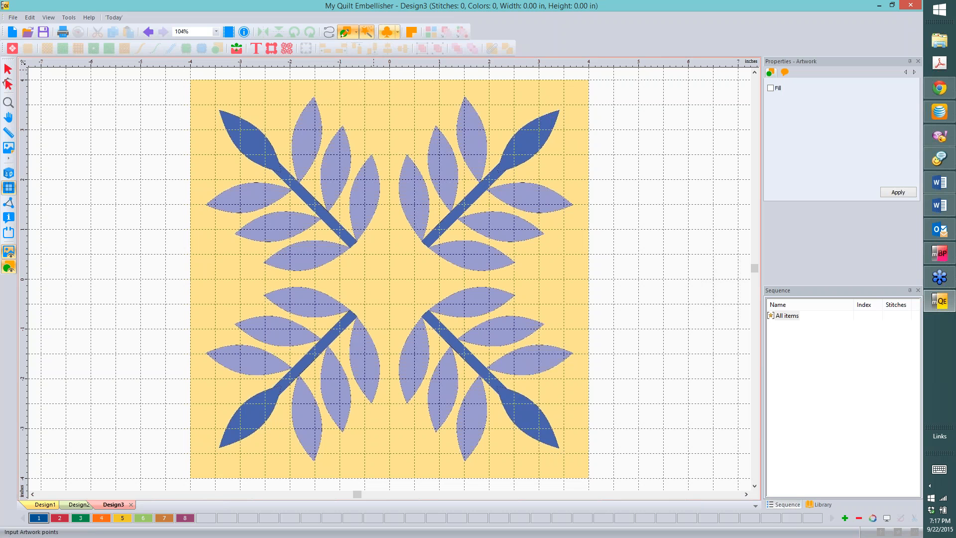
left_click(771, 88)
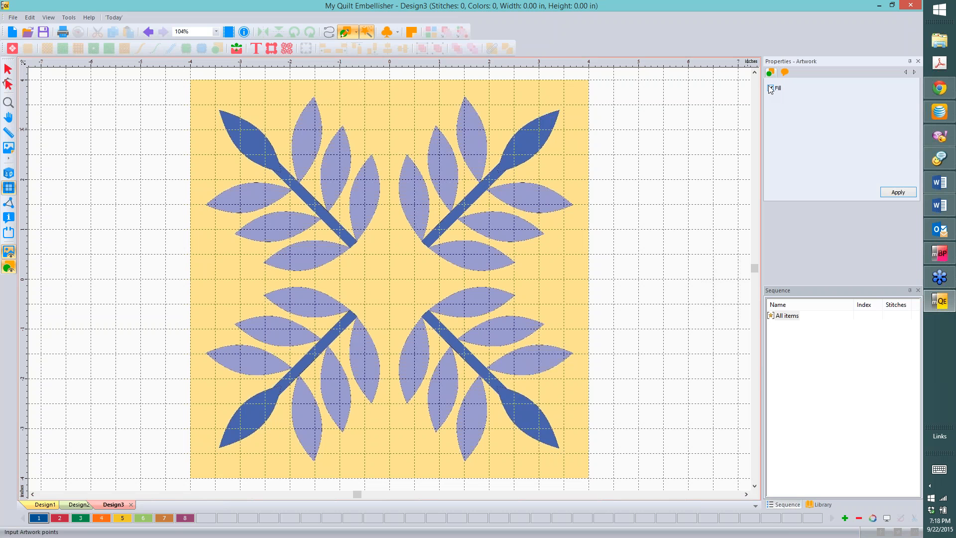
left_click(771, 89)
left_click(530, 136)
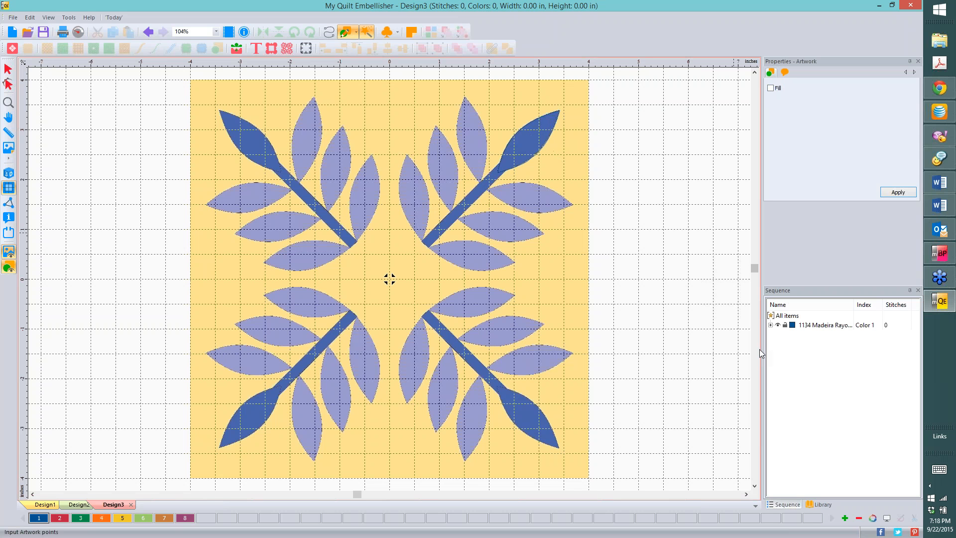
left_click(9, 253)
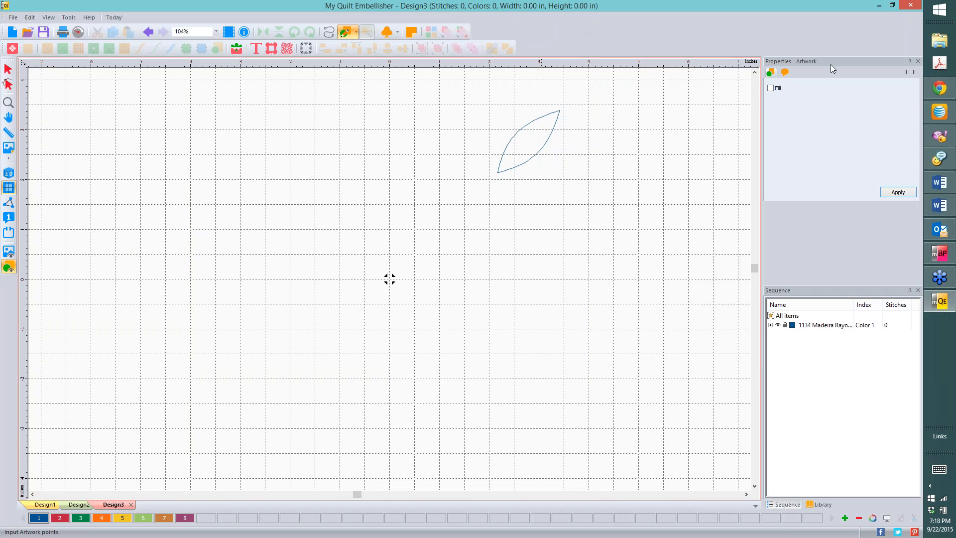
Apply Fill to the traced leaf artwork, deselect it and show the backdrop again.
left_click(11, 71)
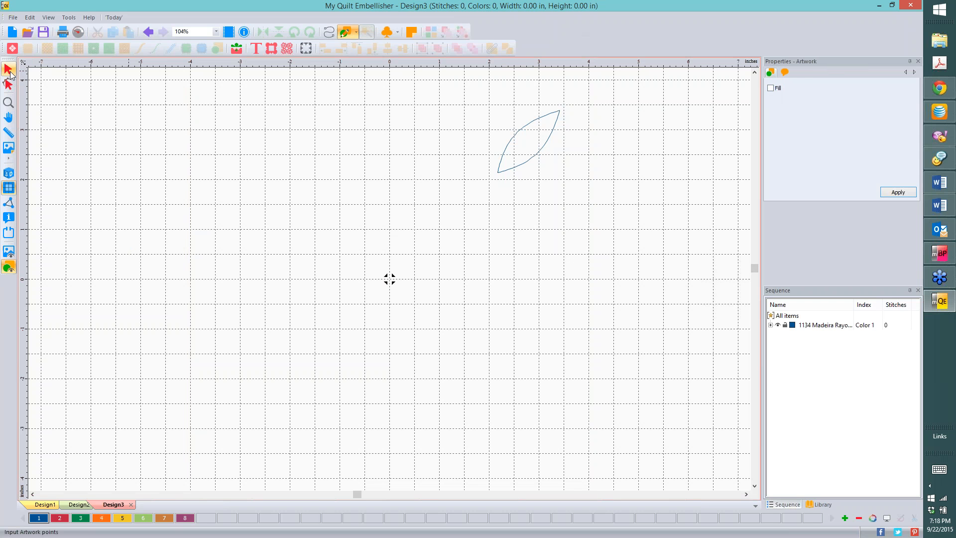
left_click(771, 88)
left_click(898, 192)
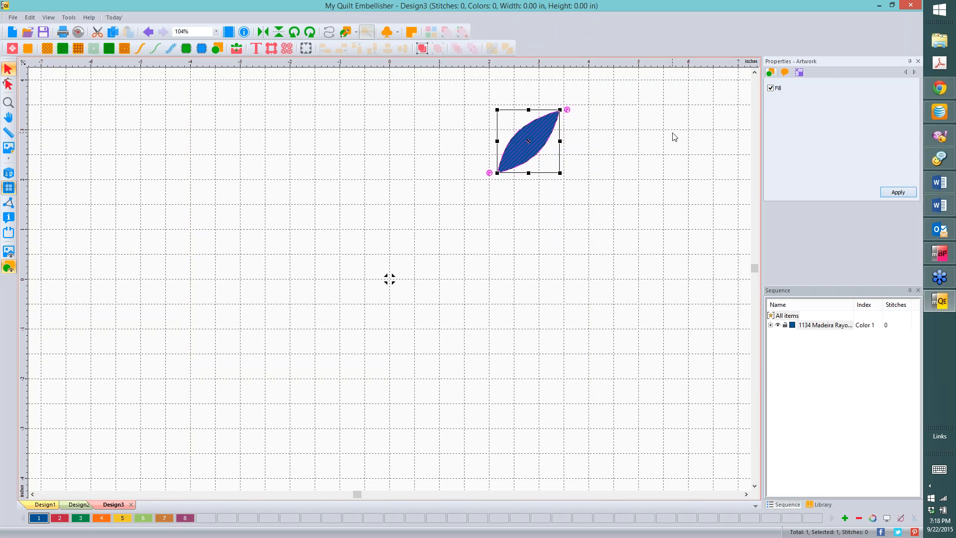
left_click(674, 137)
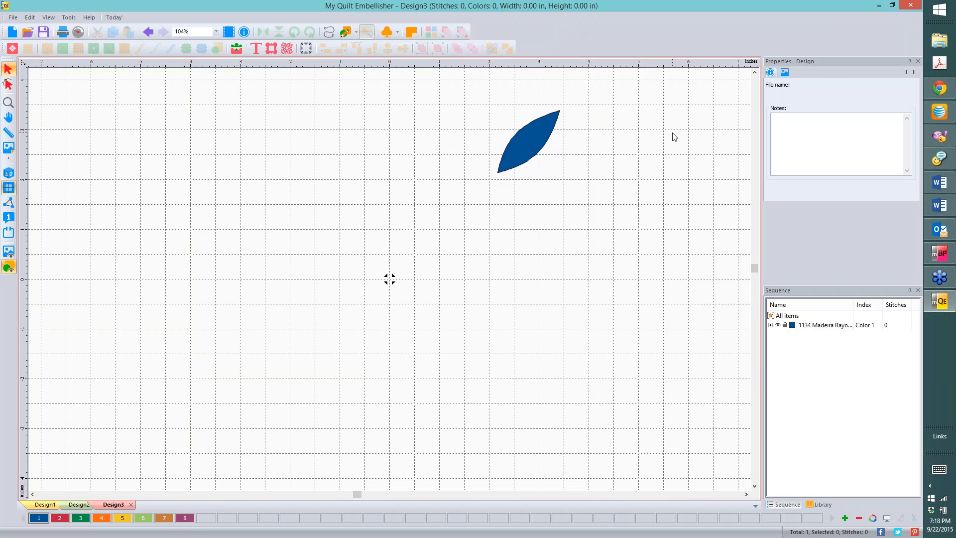
left_click(13, 253)
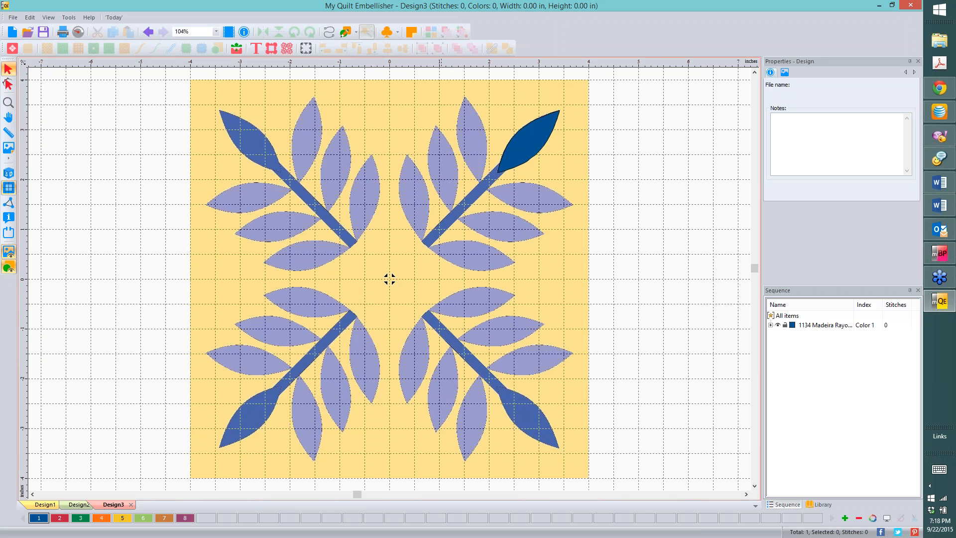
Restart the artwork tool with Fill turned on, and change palette color 2 to Madeira Rayon 1311 Larkspur.
left_click(344, 31)
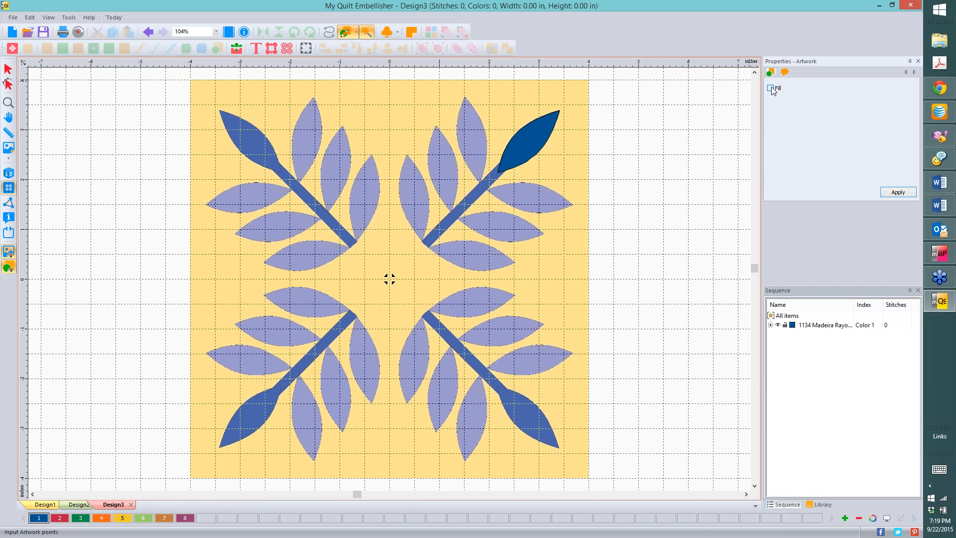
left_click(909, 189)
left_click(62, 521)
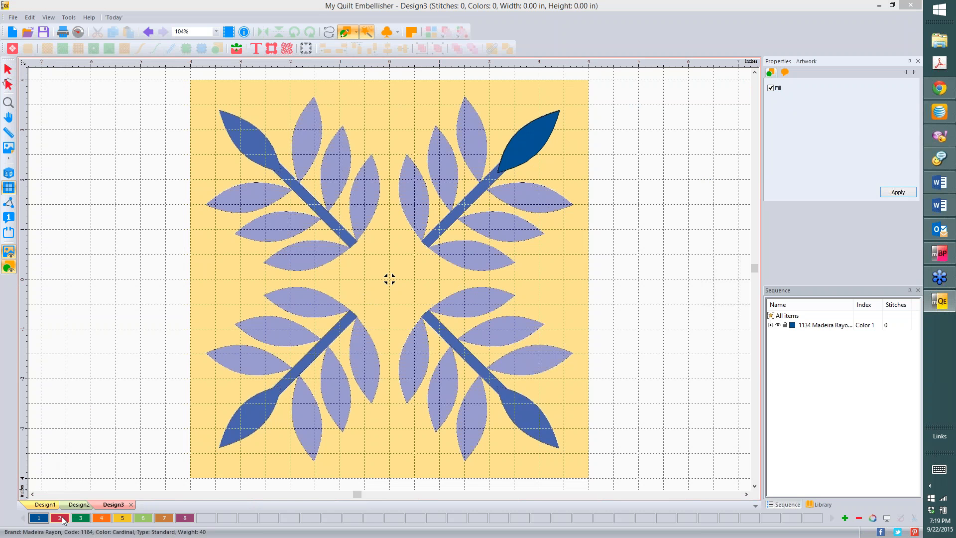
double_click(63, 521)
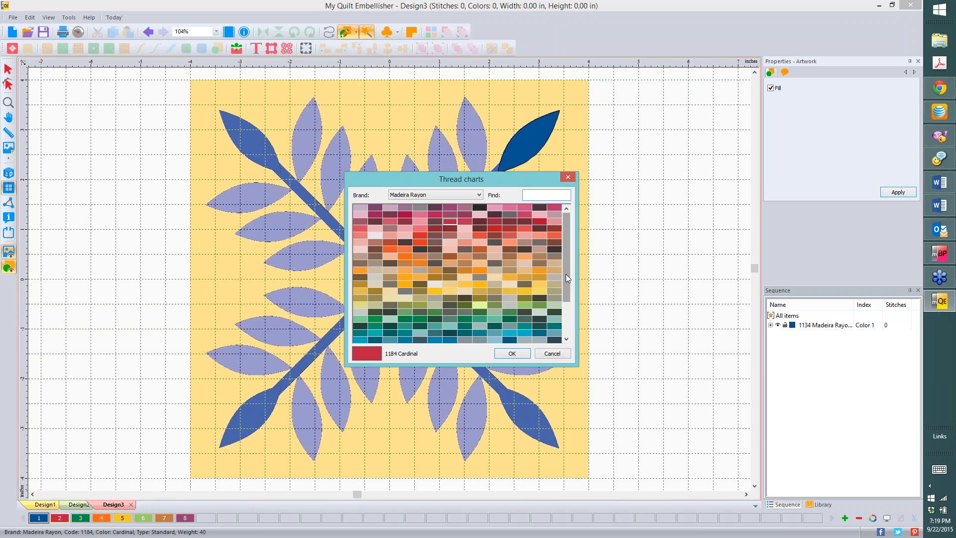
left_click(566, 321)
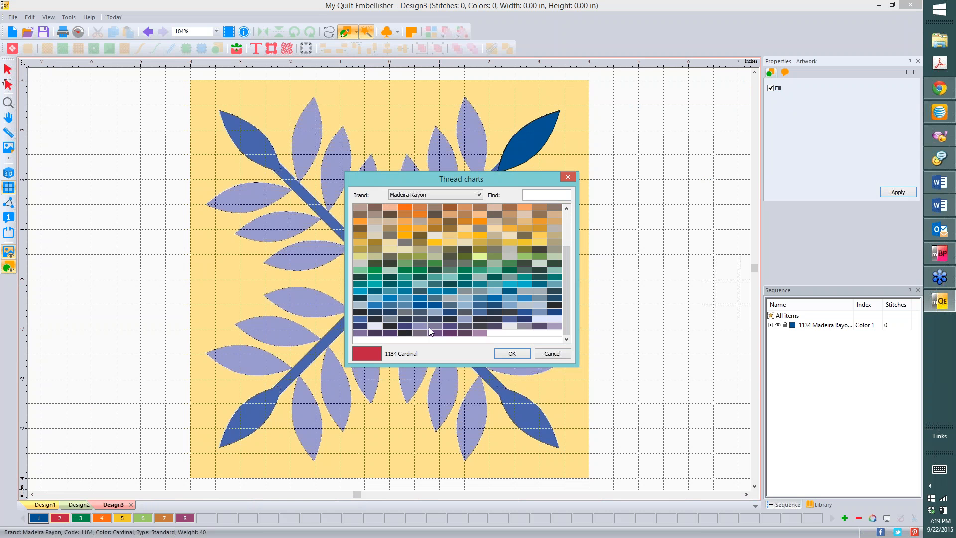
left_click(427, 328)
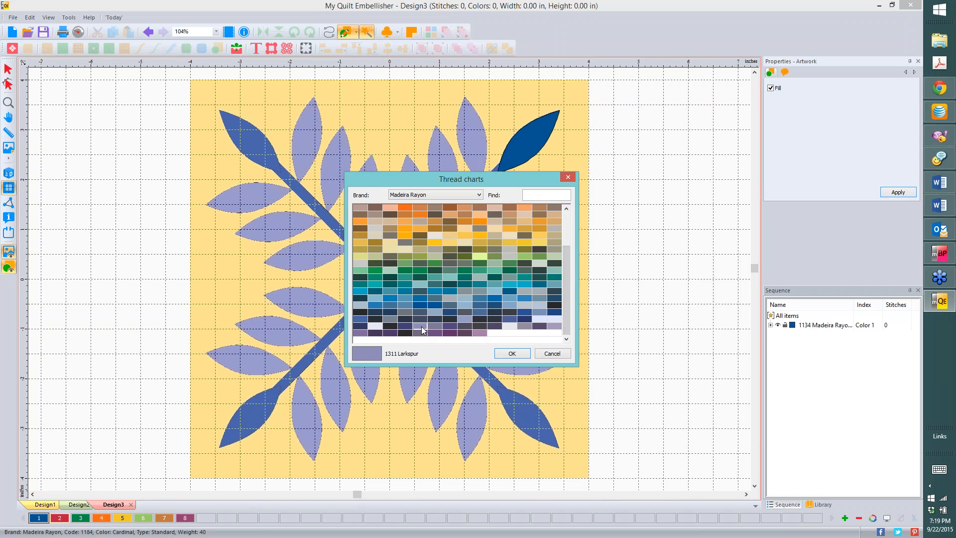
left_click(512, 353)
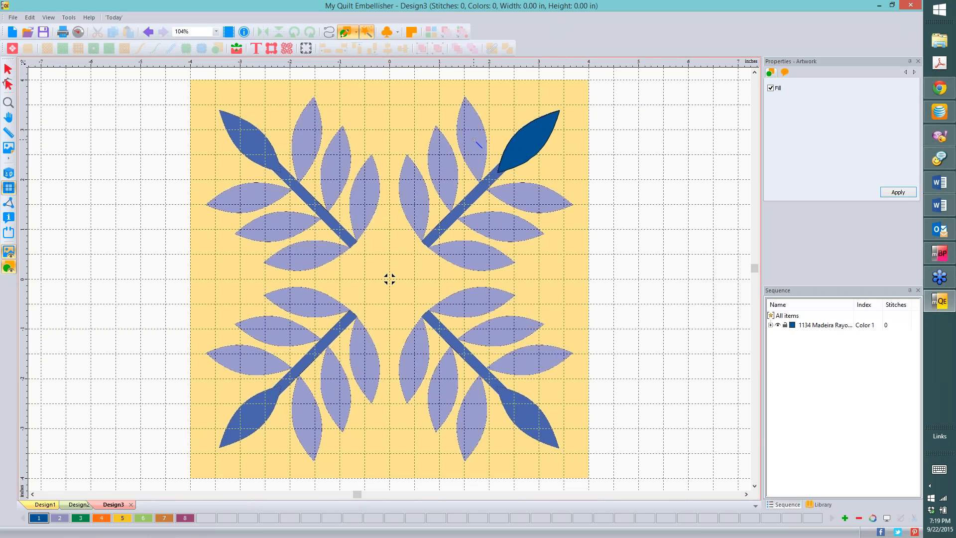
Trace the topmost lavender leaf of the upper-right sprig with the Magic Wand and assign it color 2.
left_click(474, 141)
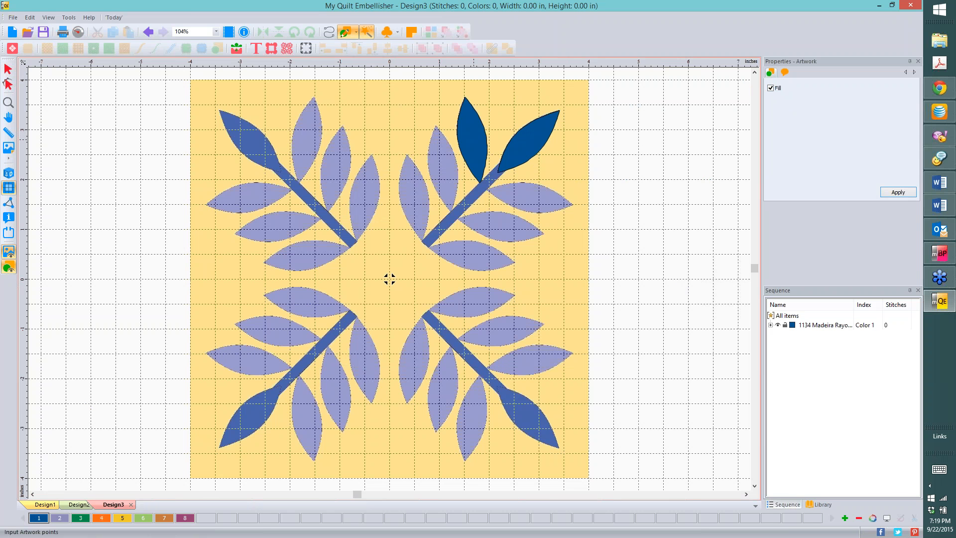
left_click(8, 69)
left_click(456, 131)
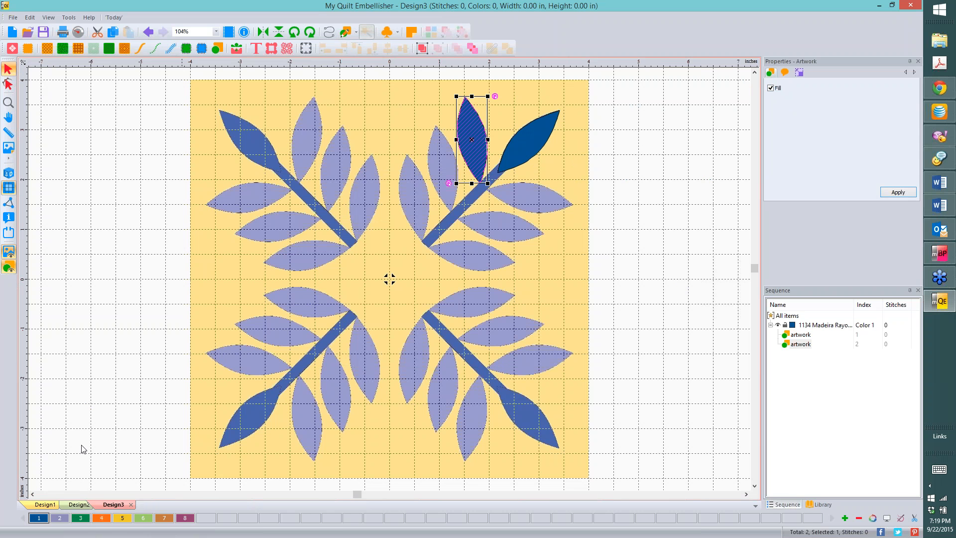
left_click(60, 519)
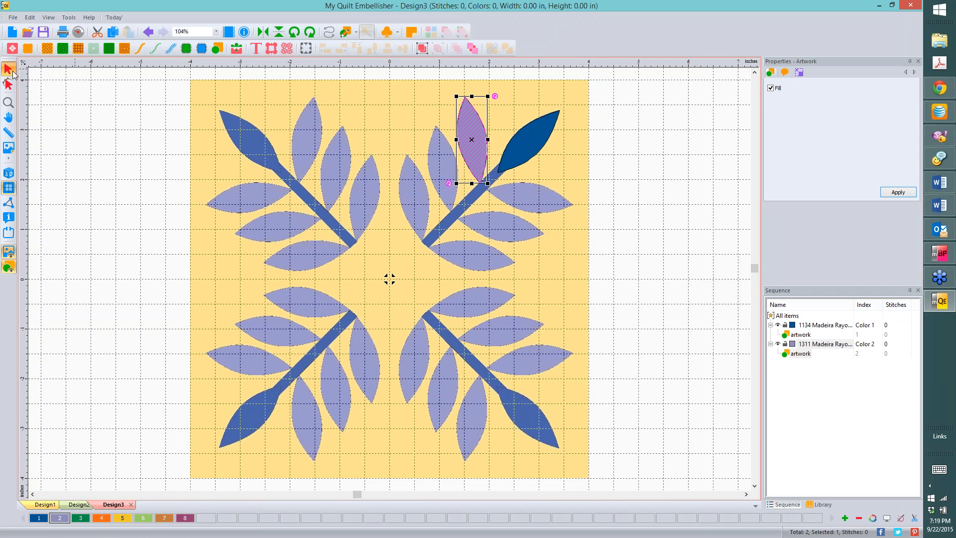
Trace the five remaining lavender leaves of the upper-right sprig with the Magic Wand as filled artwork in color 2.
left_click(346, 32)
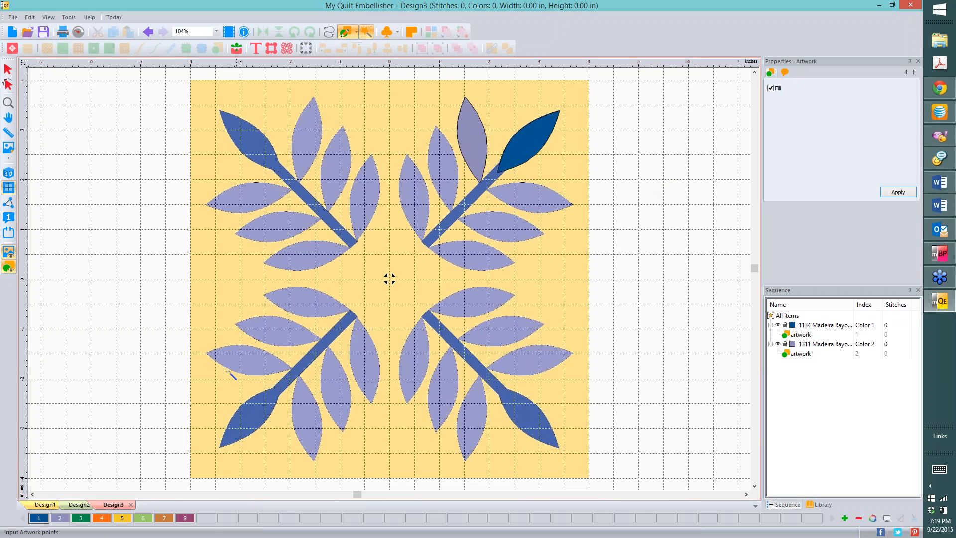
left_click(60, 518)
left_click(525, 193)
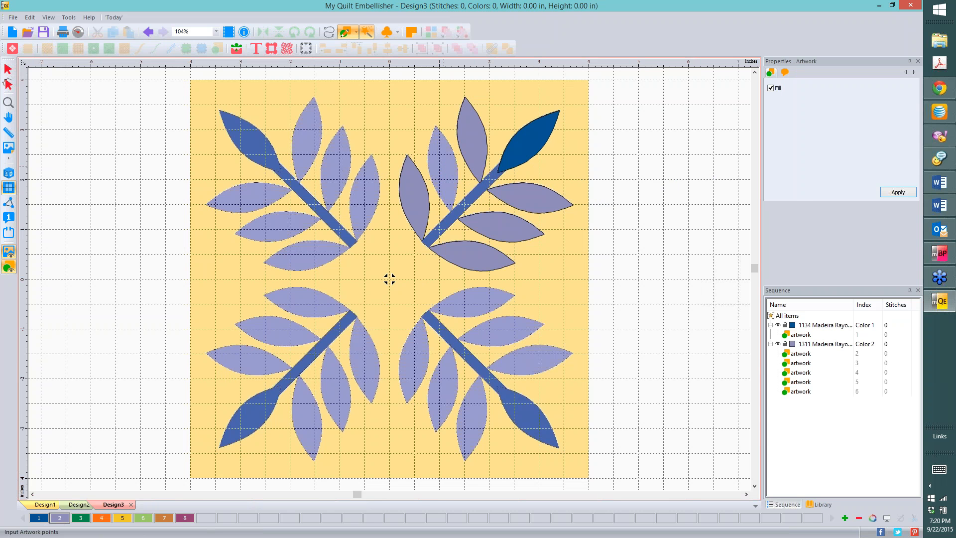
left_click(444, 166)
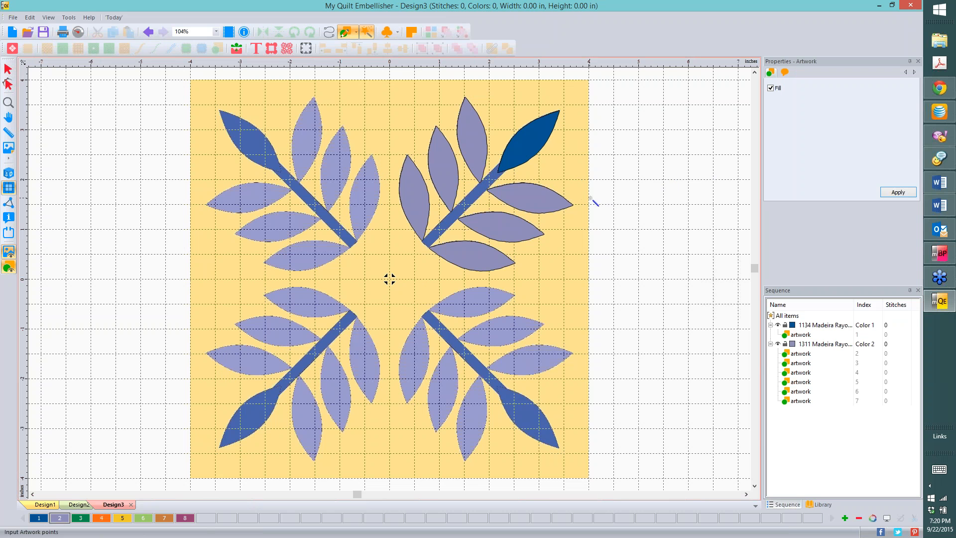
Check the traced leaves with the backdrop hidden, redisplay it, and review the file types available for exporting artwork without saving.
left_click(9, 253)
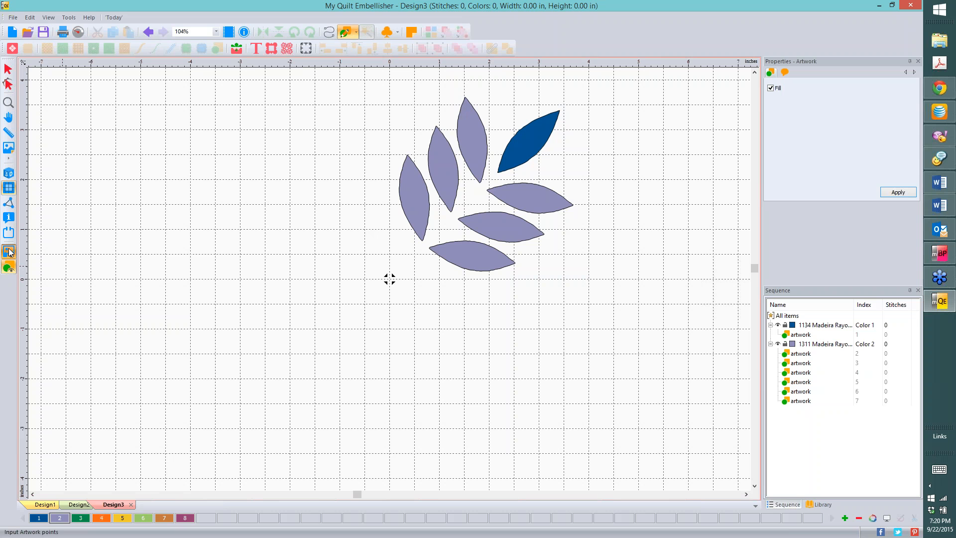
left_click(9, 253)
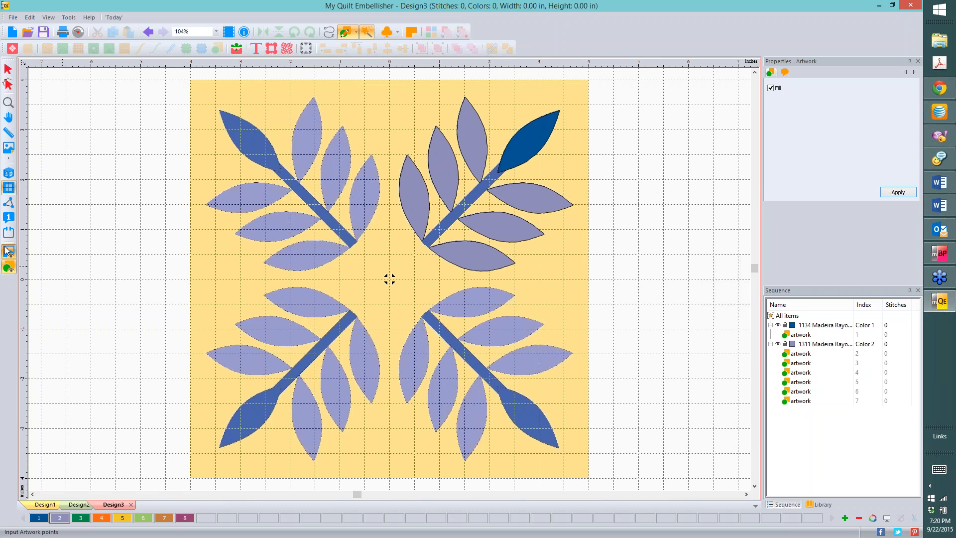
left_click(13, 19)
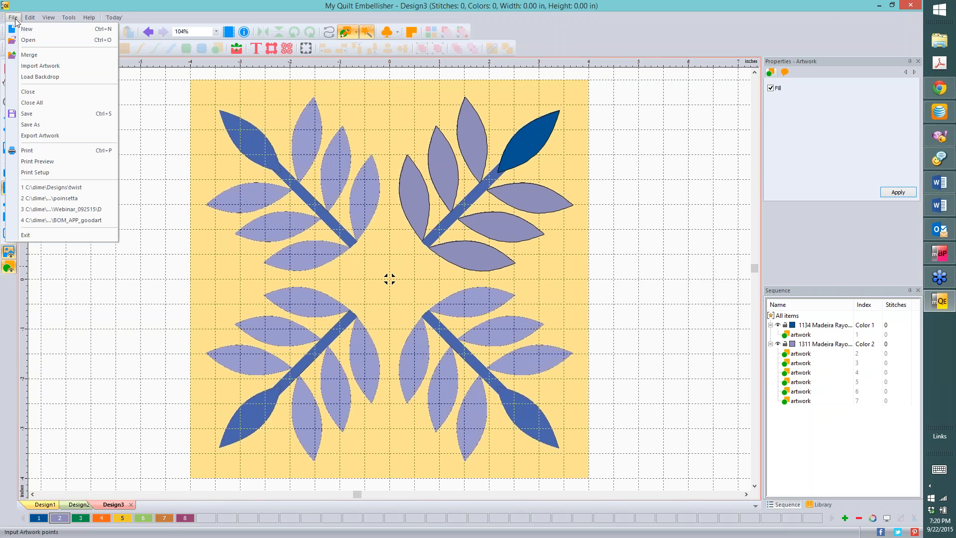
left_click(40, 136)
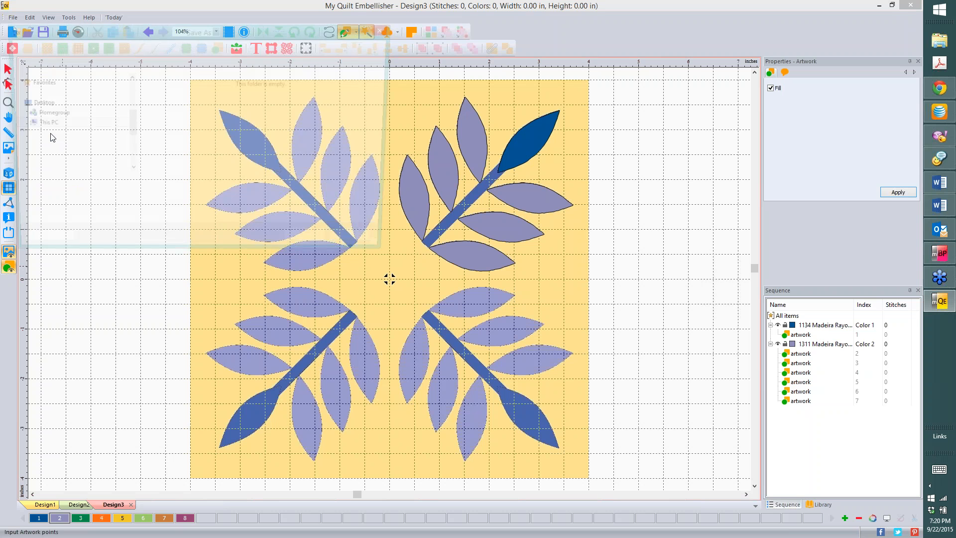
left_click(232, 200)
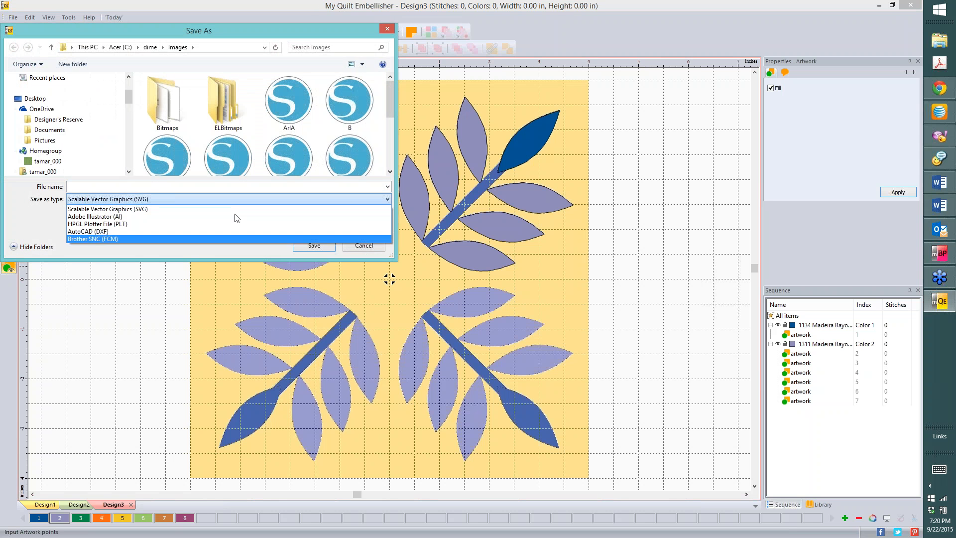
left_click(356, 248)
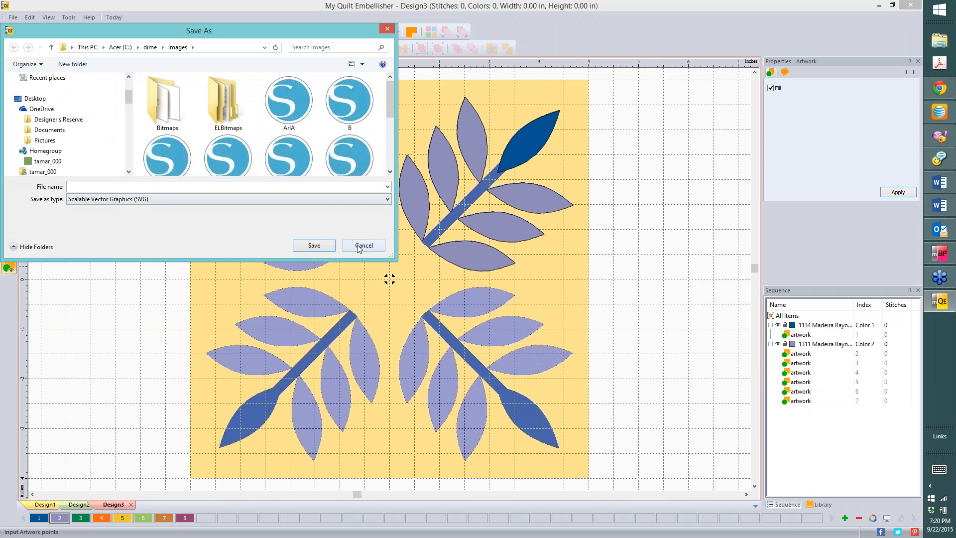
left_click(359, 248)
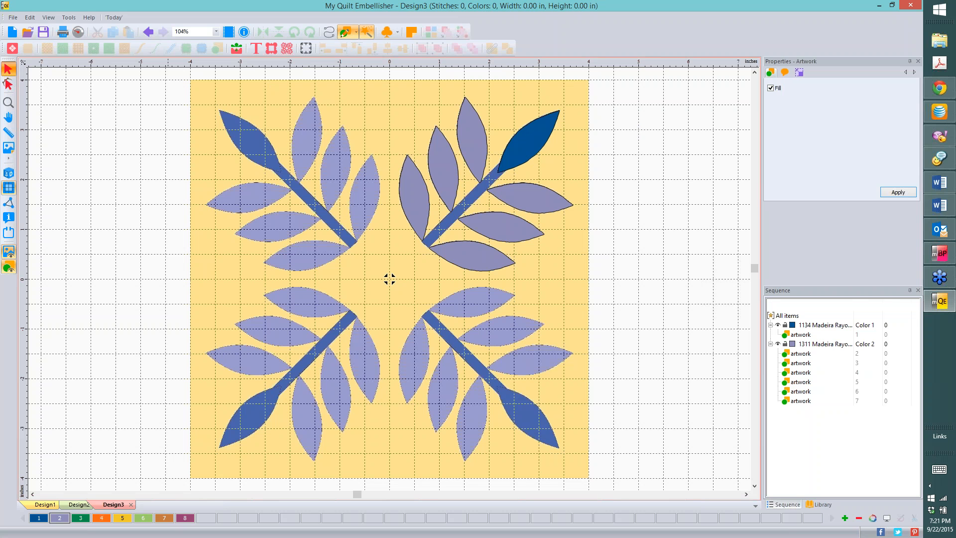
Copy all seven traced leaves of the upper-right sprig, paste them in place and expand the pasted color groups in the sequence.
left_click(8, 70)
left_click(597, 178)
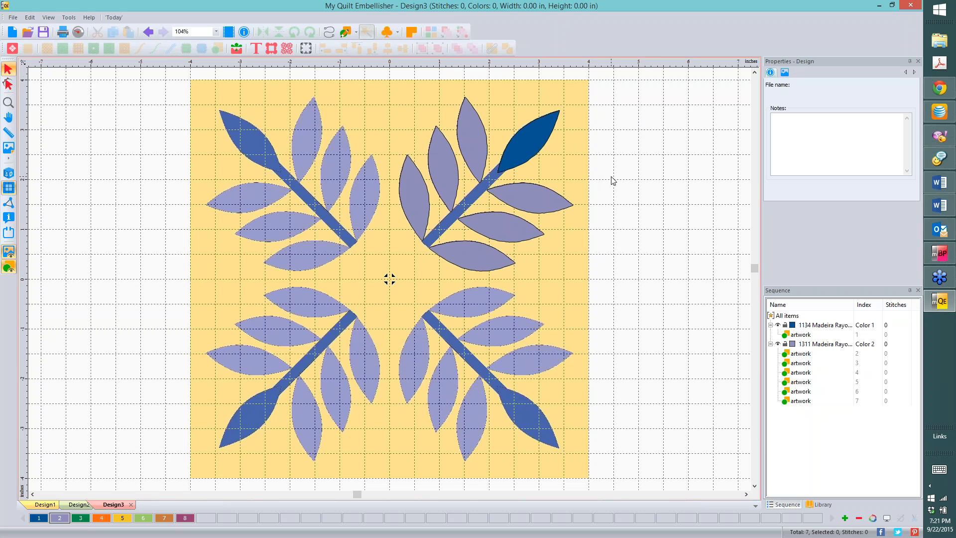
left_click_drag(364, 69, 656, 320)
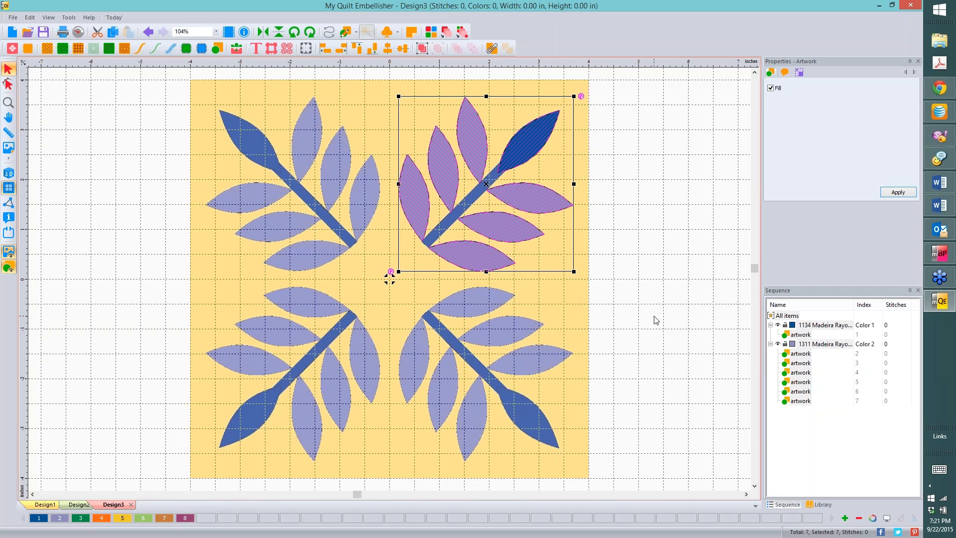
right_click(521, 143)
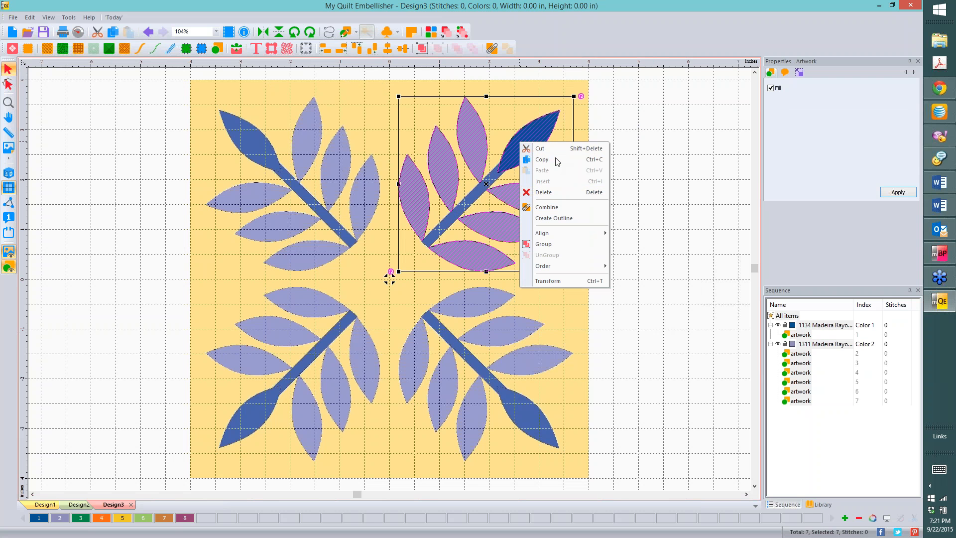
left_click(557, 159)
right_click(544, 156)
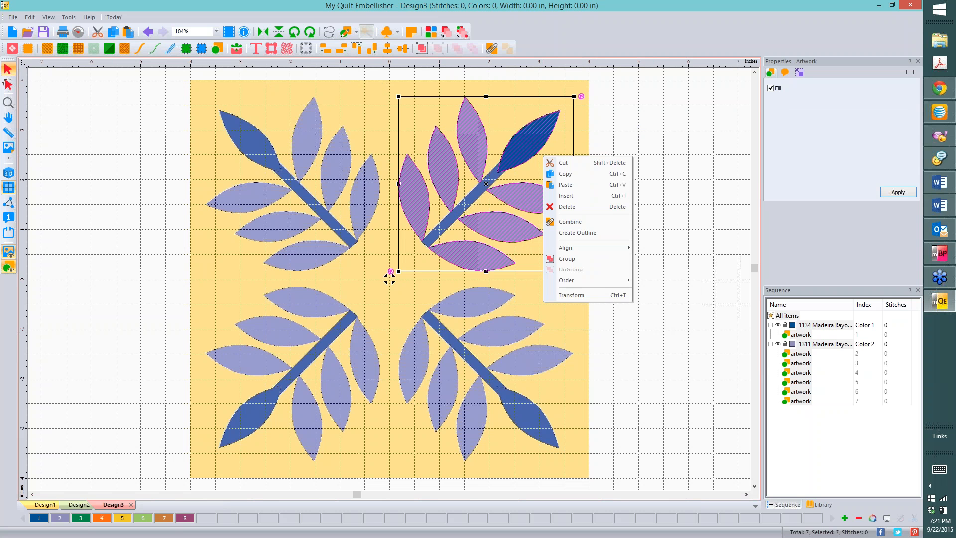
left_click(565, 185)
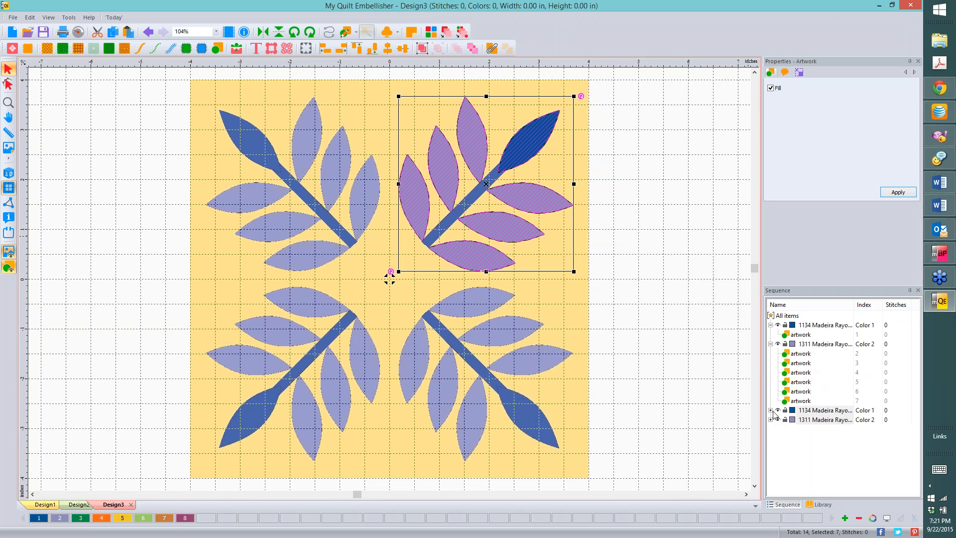
left_click(770, 410)
left_click(770, 430)
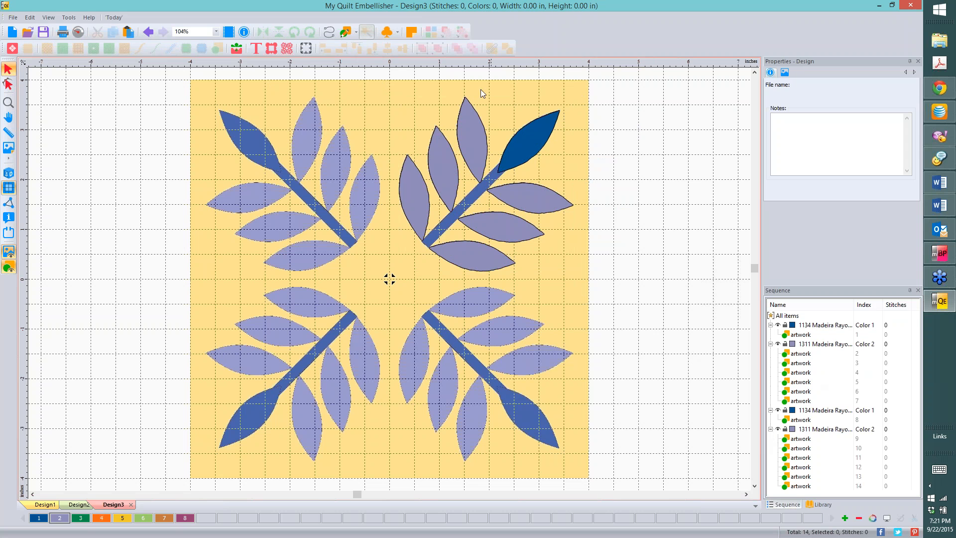
Try converting both stacked sets of leaf artwork to applique with the 3D view on, and undo the conversion.
mouse_move(346, 73)
left_mouse_down()
mouse_move(599, 242)
mouse_move(623, 286)
left_mouse_up()
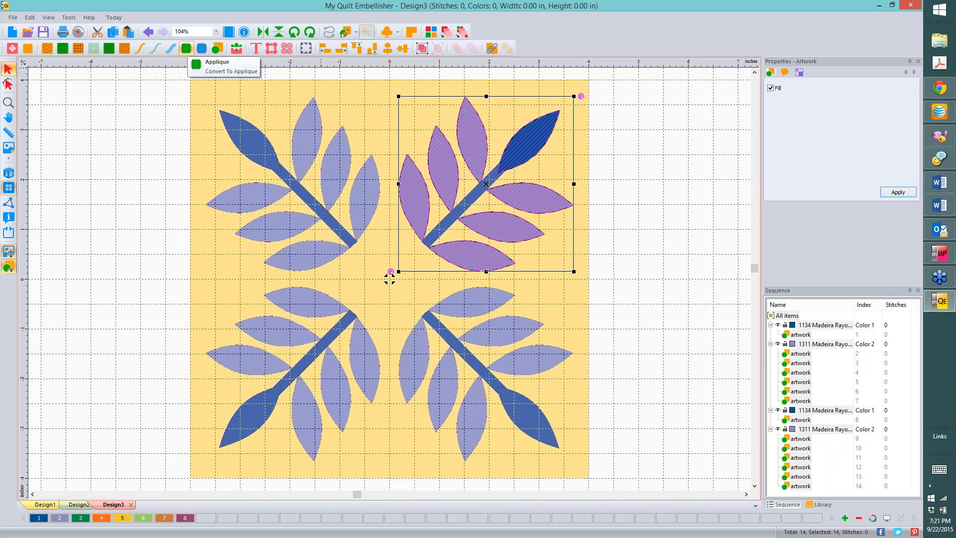
left_click(186, 48)
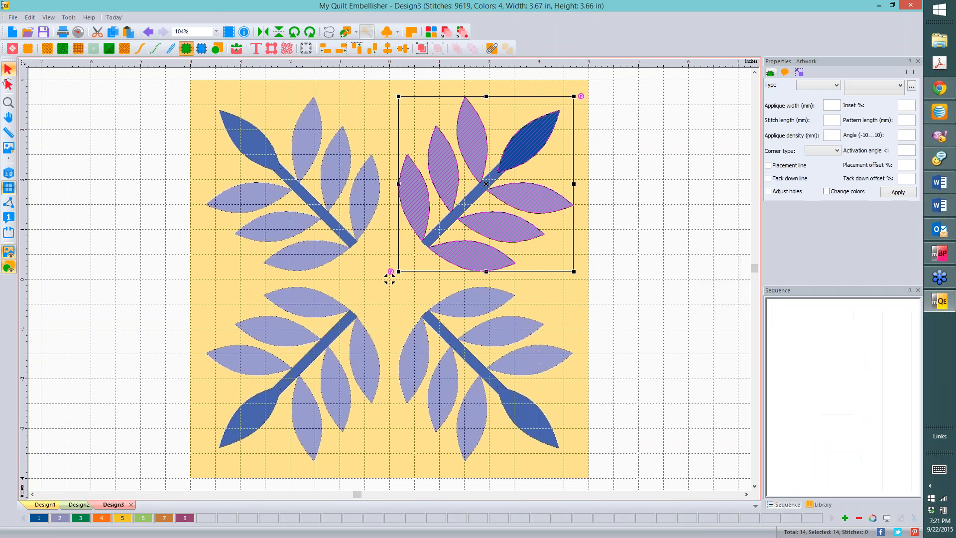
left_click(620, 136)
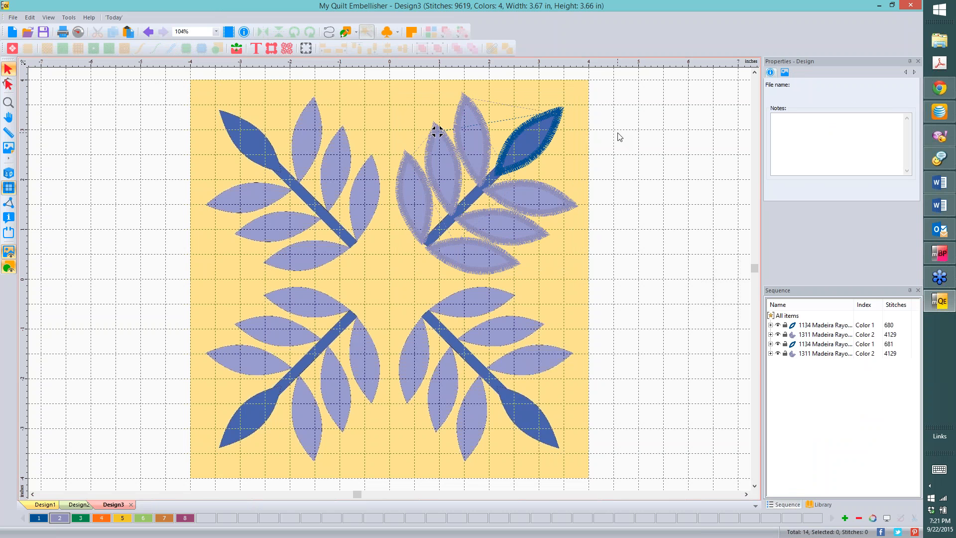
left_click(9, 174)
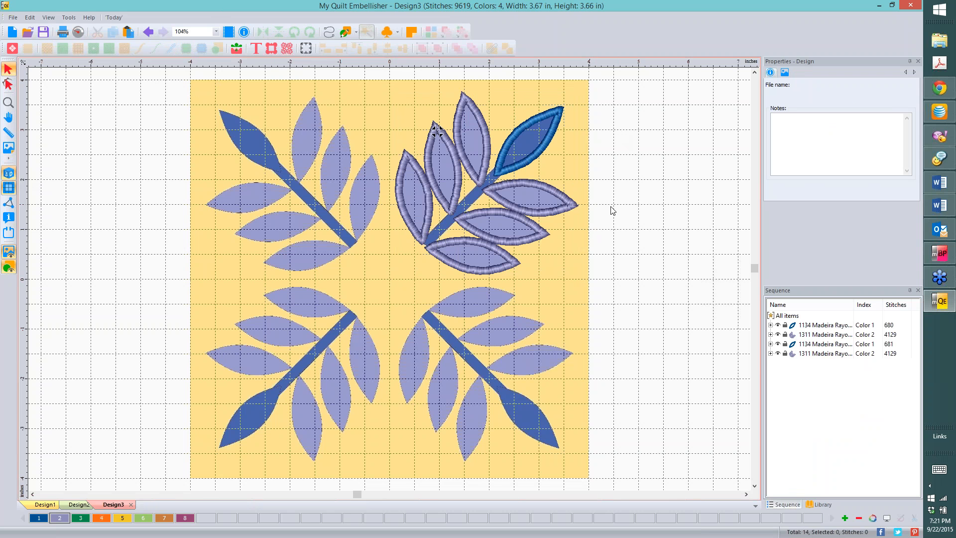
key("ctrl+z")
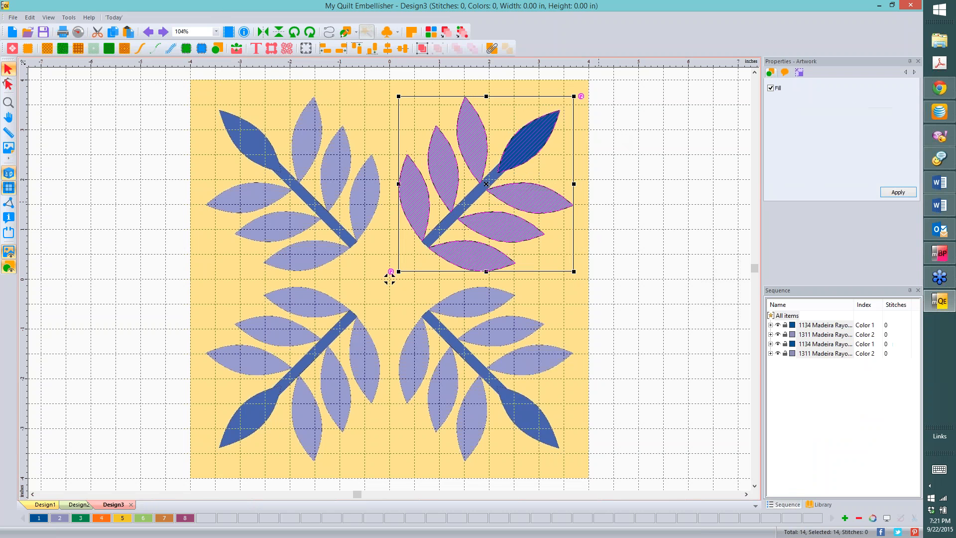
Convert only the second set of leaves, the lower color 1 and color 2 groups in the sequence, to applique and deselect them.
left_click(817, 344)
left_click(820, 344)
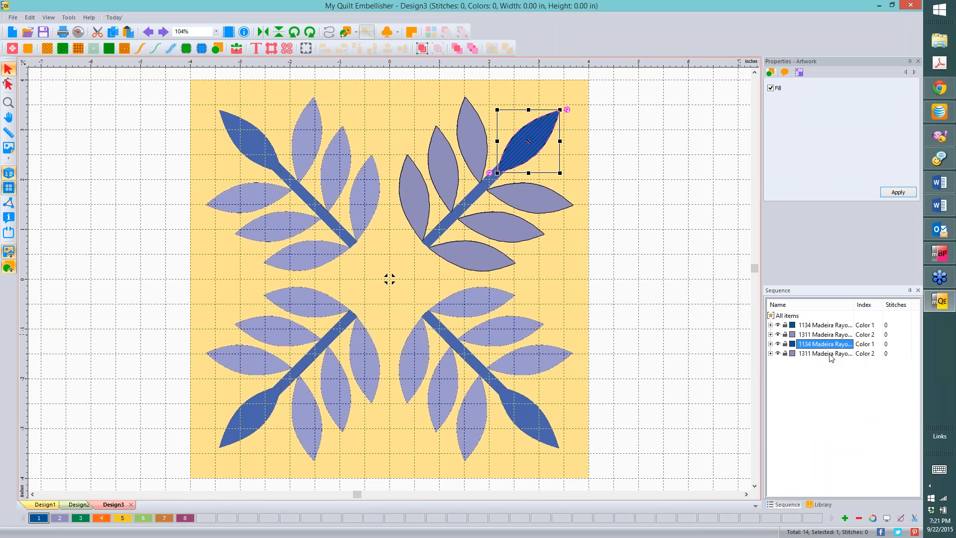
left_click(830, 353, "ctrl")
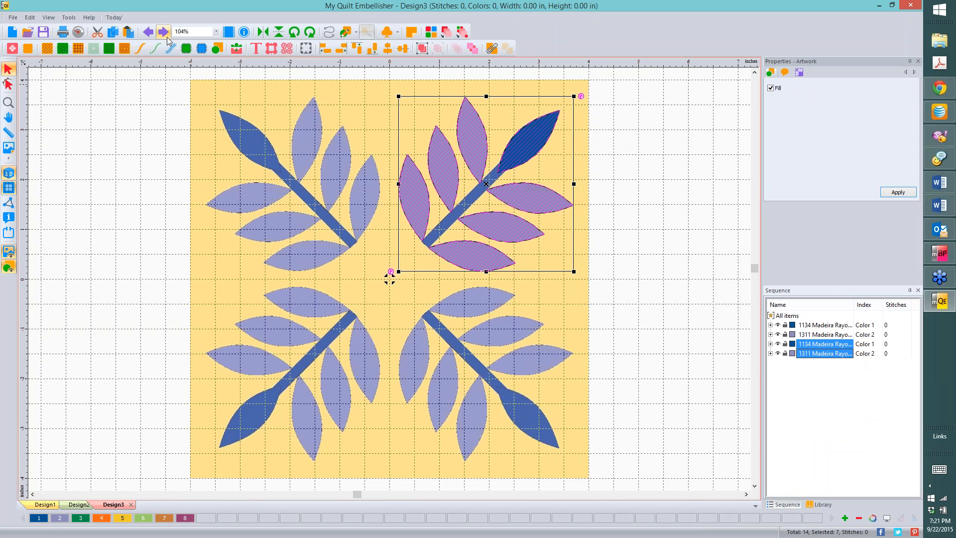
left_click(186, 49)
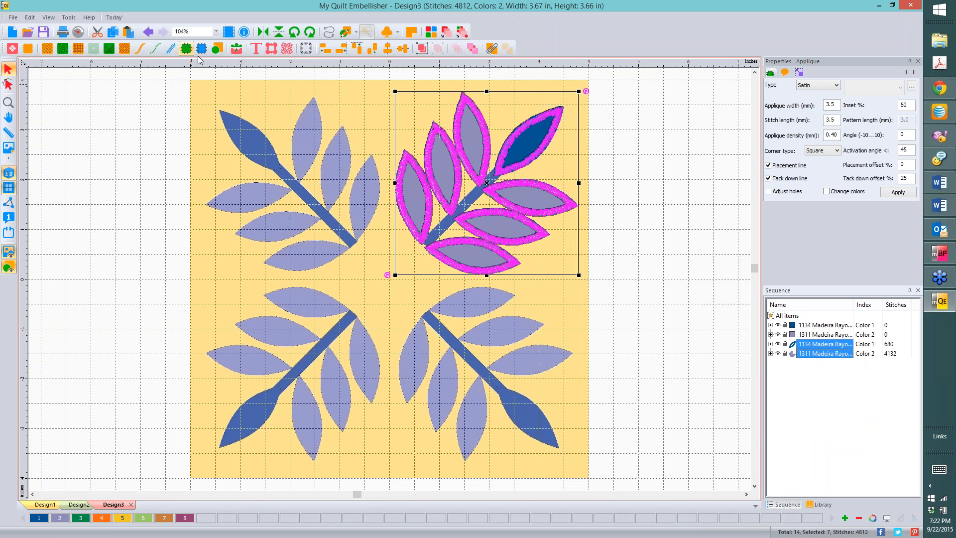
left_click(641, 243)
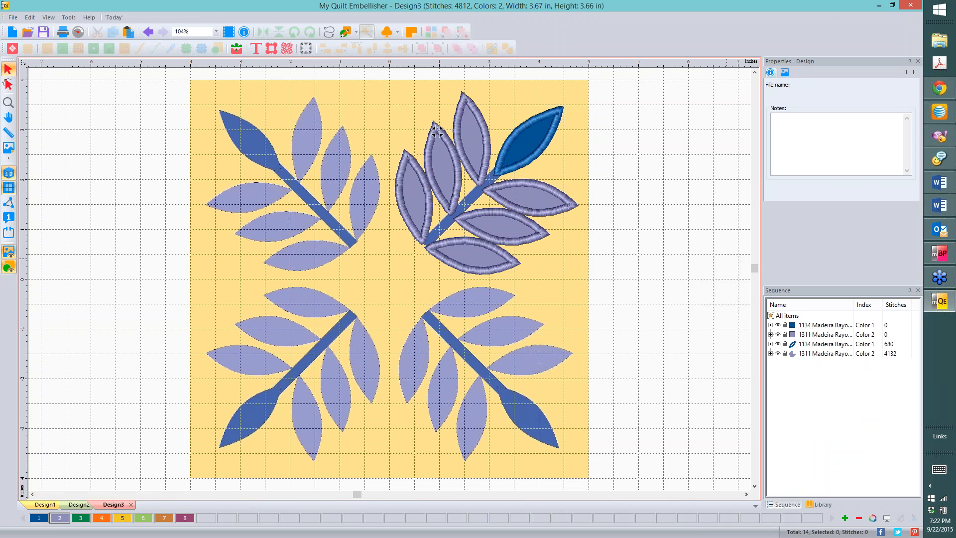
Expand all color groups in the sequence to list every artwork and applique object.
left_click(835, 326)
right_click(835, 326)
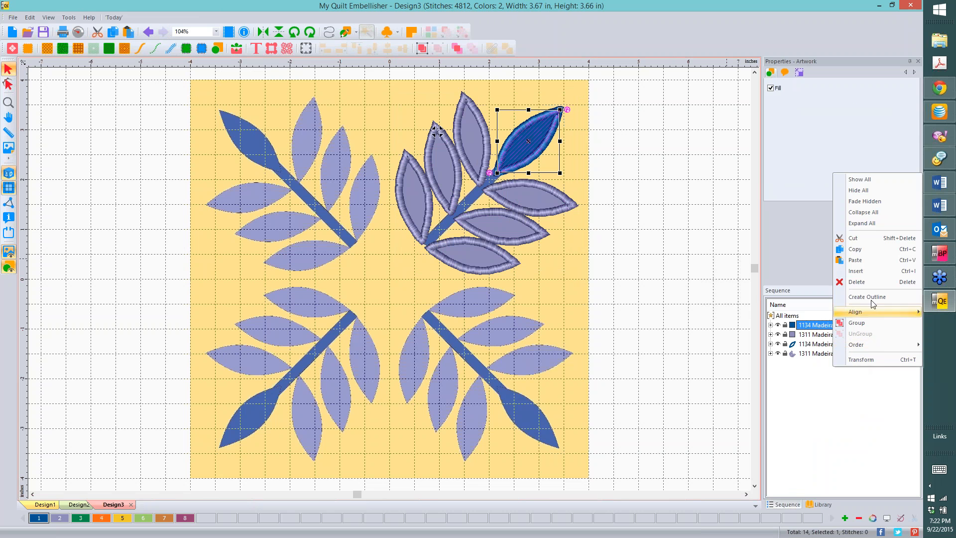
left_click(850, 395)
right_click(834, 210)
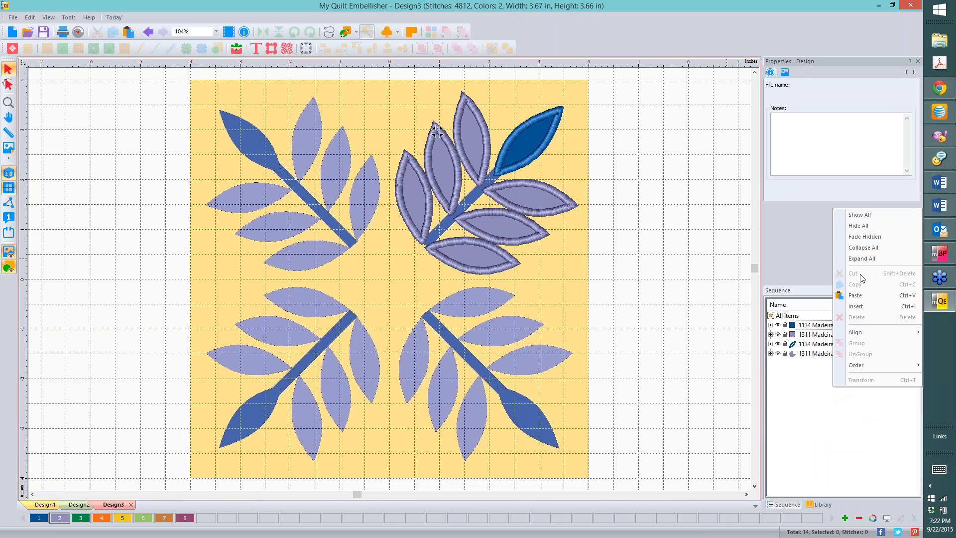
left_click(865, 259)
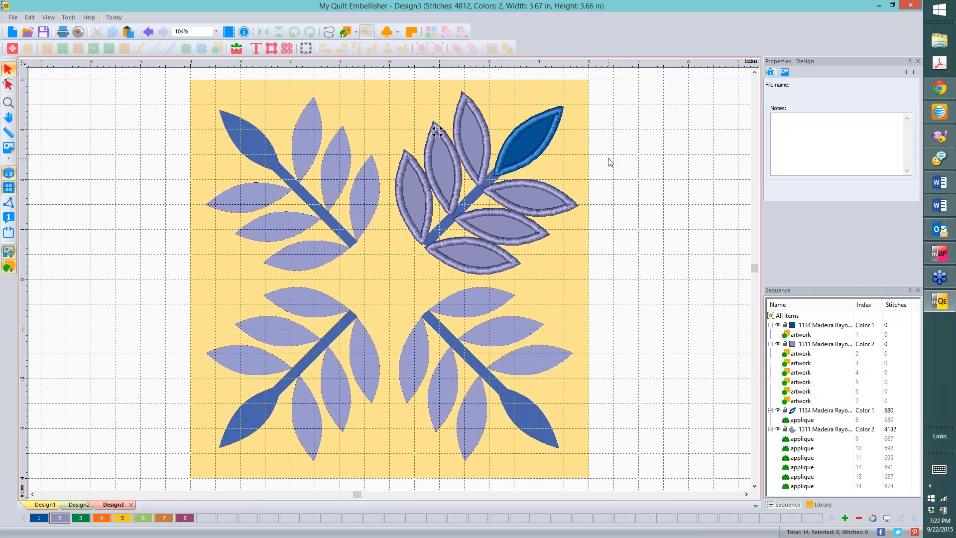
Fill the six color 2 leaf artworks with fabric 1708 from the Batik Textiles Spring 2011 collection.
left_click(839, 345)
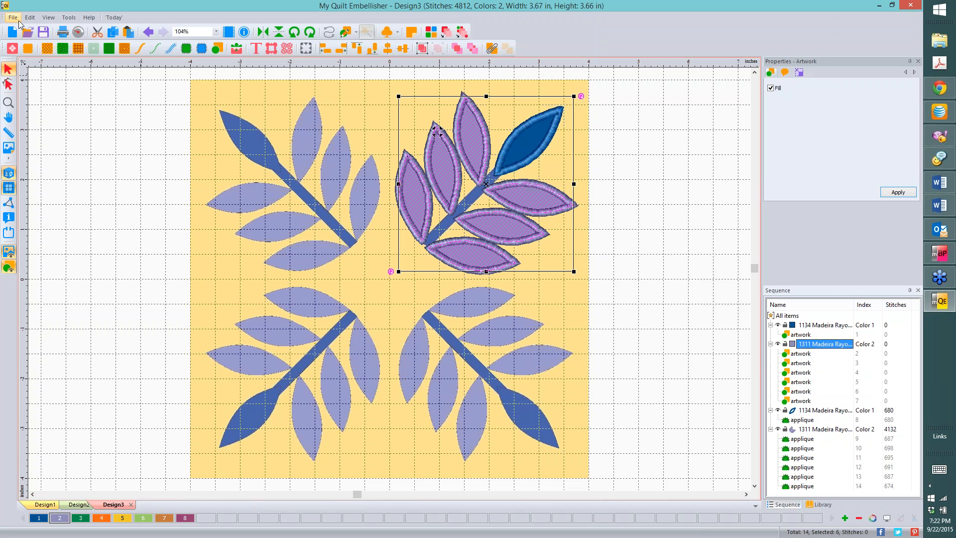
left_click(28, 54)
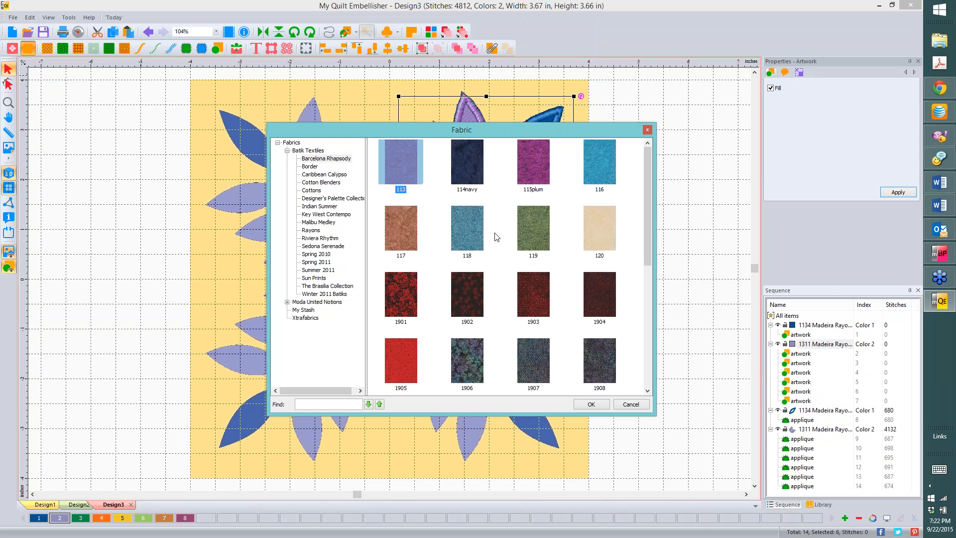
left_click_drag(647, 166, 646, 294)
left_click(326, 239)
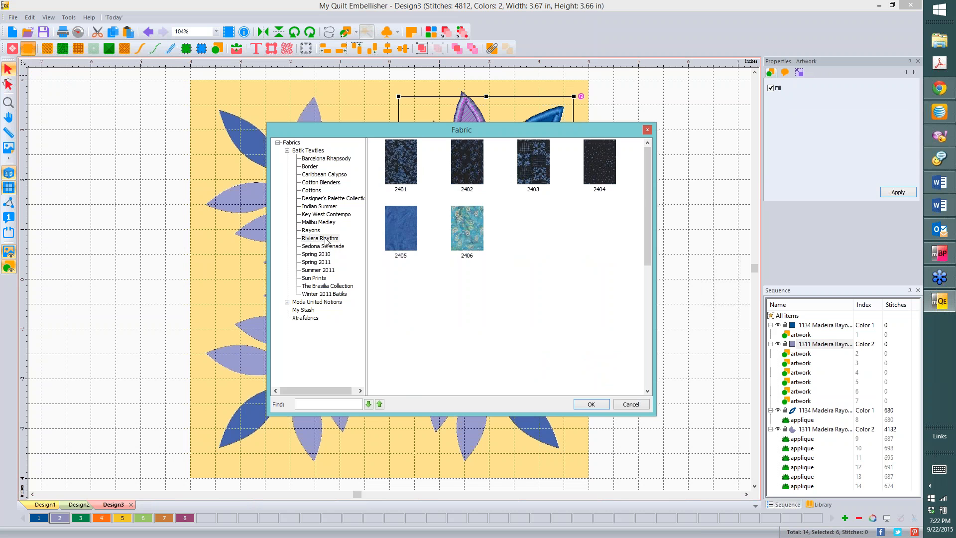
left_click(327, 262)
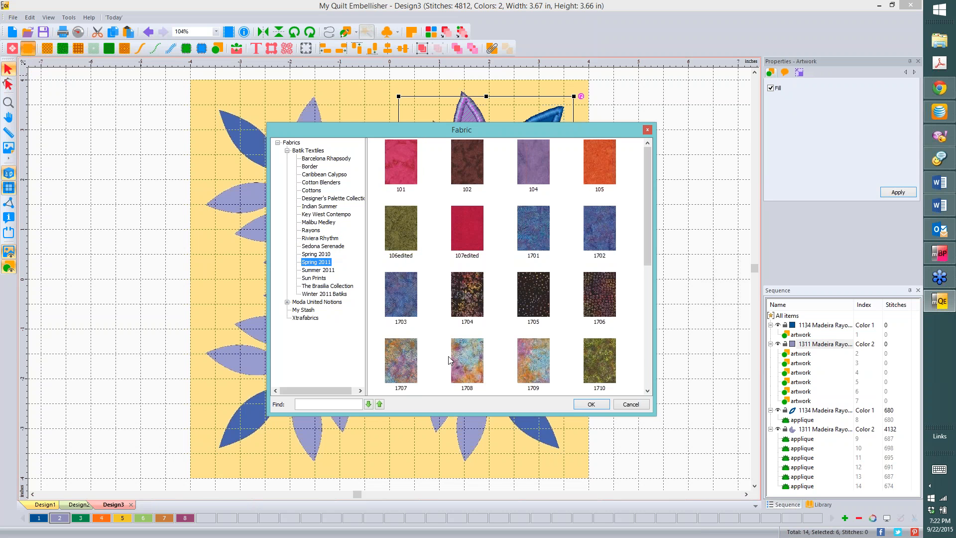
left_click(464, 360)
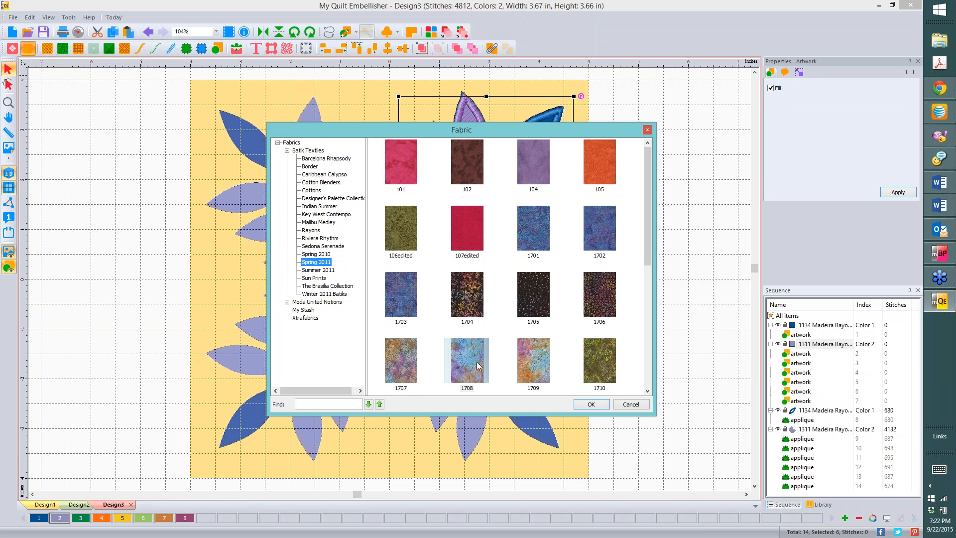
left_click(591, 404)
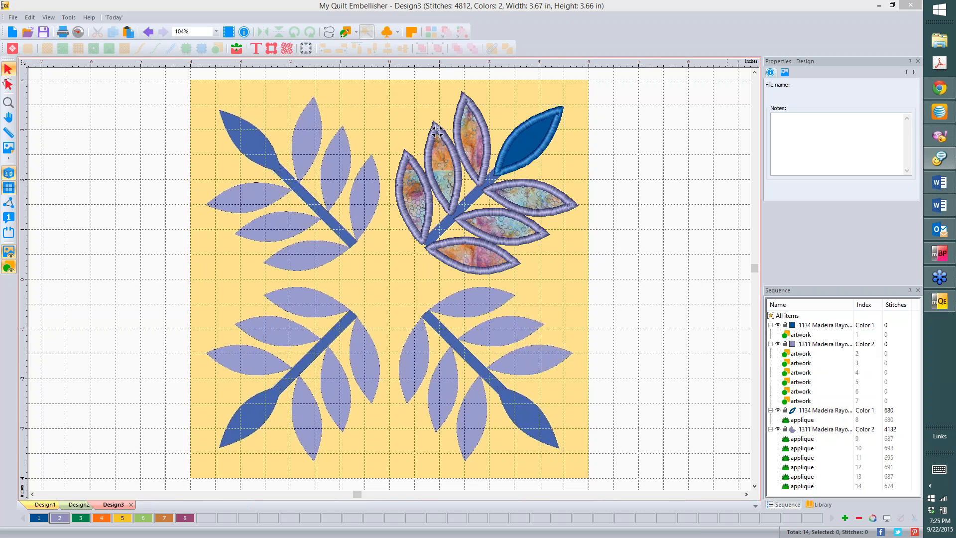
Change the six color 2 leaf appliques to E-Stitch edging with a 95% inset, apply the settings and deselect them.
left_click(825, 344)
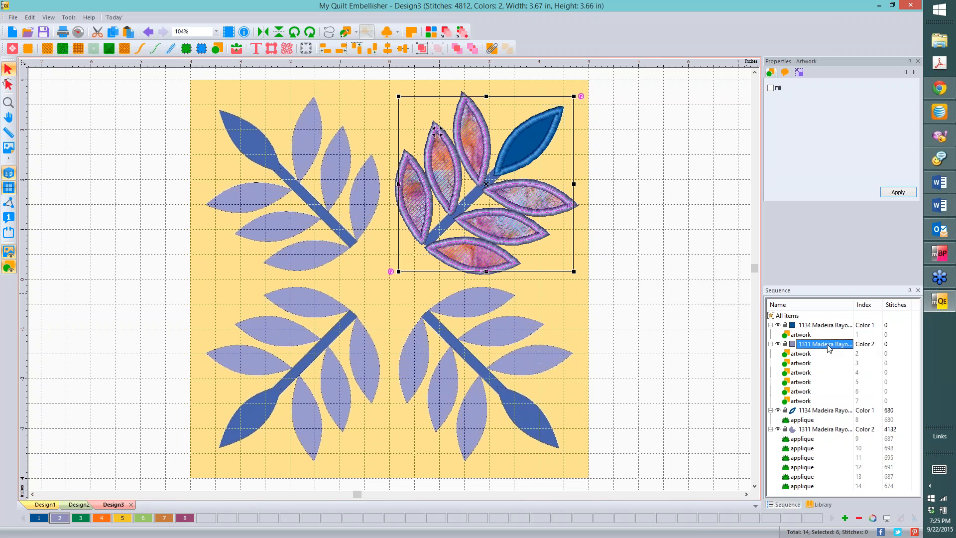
left_click(824, 429)
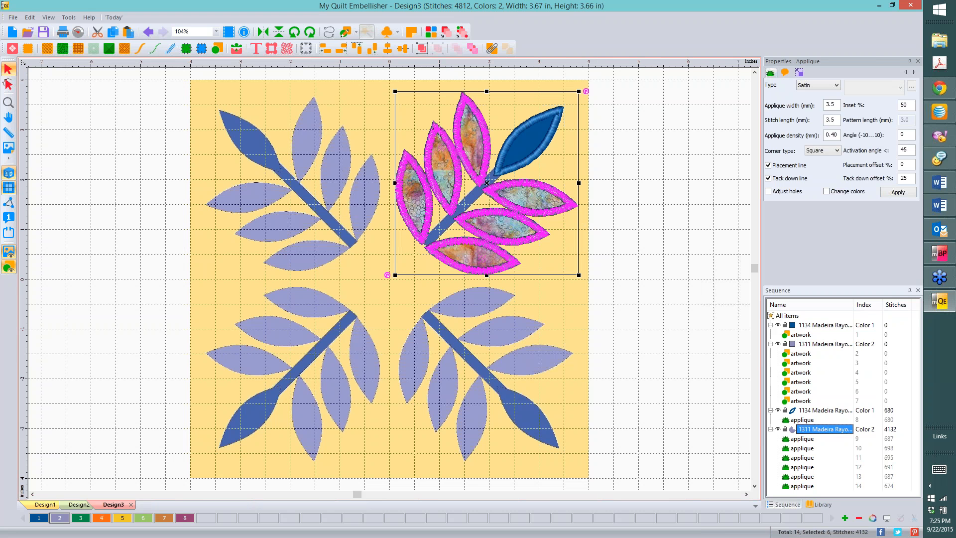
left_click(837, 85)
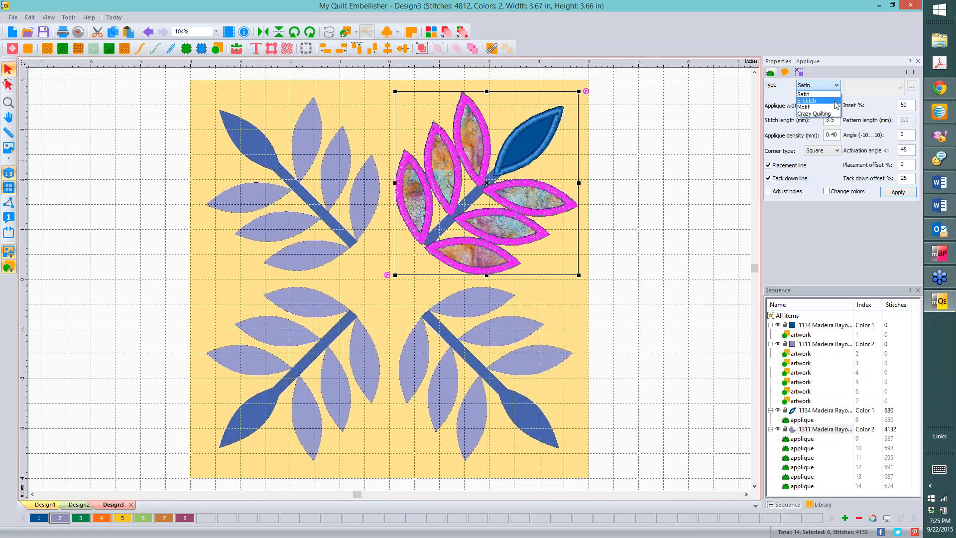
left_click(837, 105)
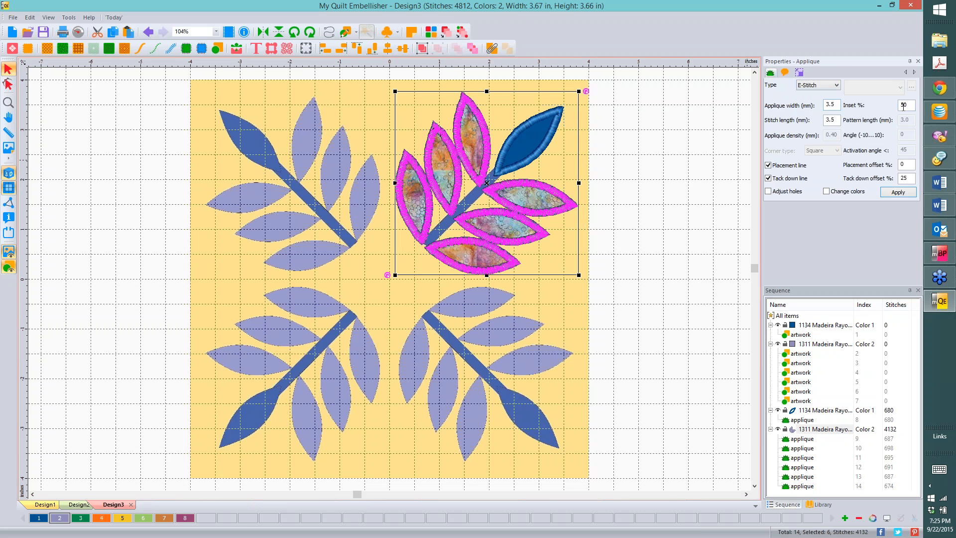
left_click_drag(902, 107, 909, 106)
type("95")
left_click(898, 194)
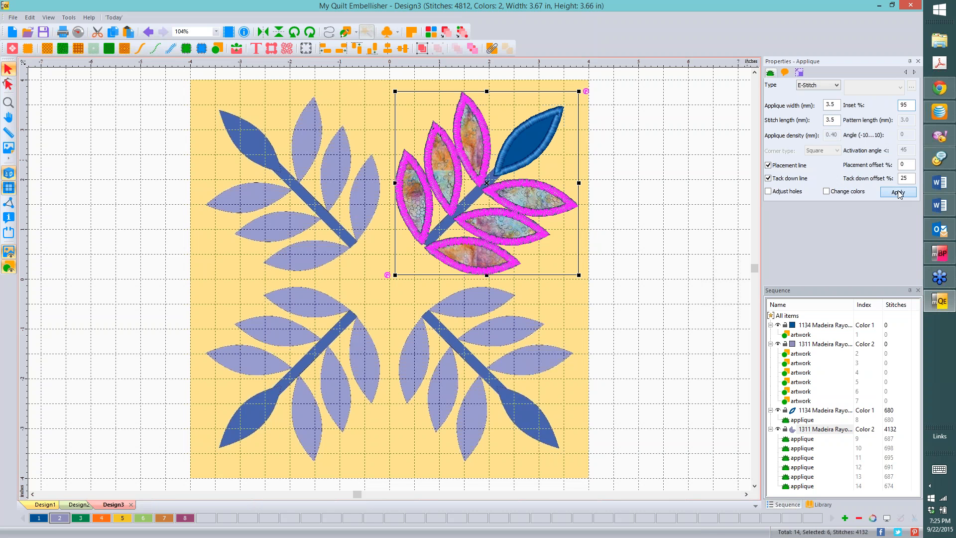
left_click(650, 151)
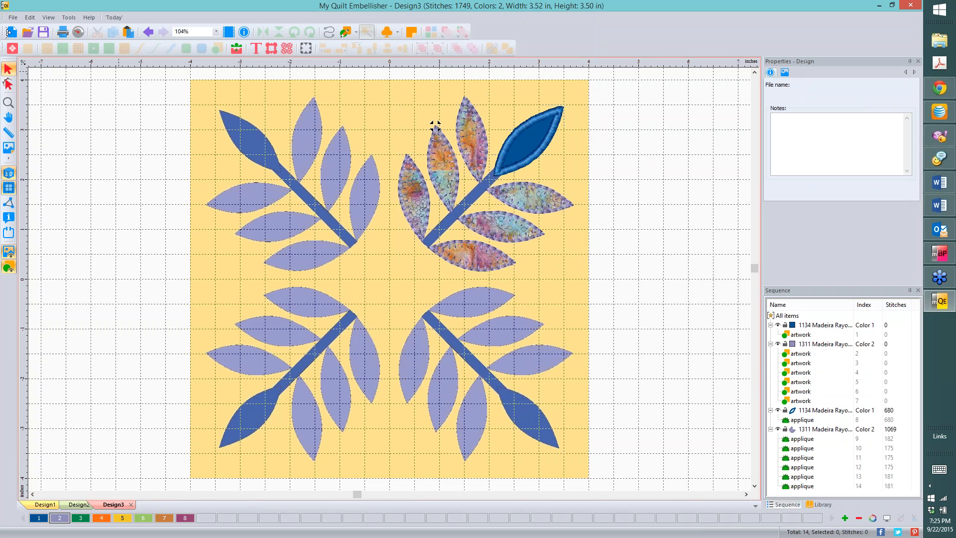
Create a new blank design and bring up the design library.
left_click(16, 33)
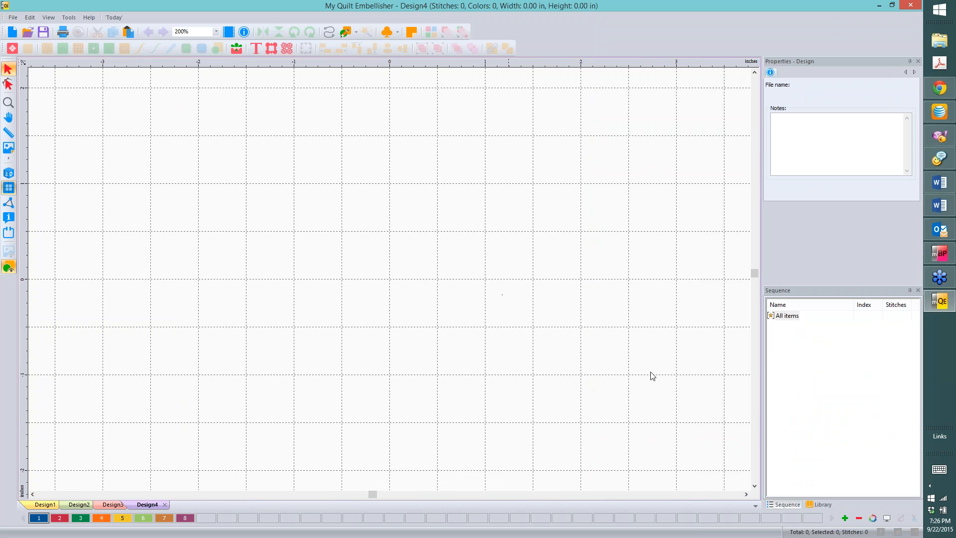
left_click(829, 505)
left_click(822, 505)
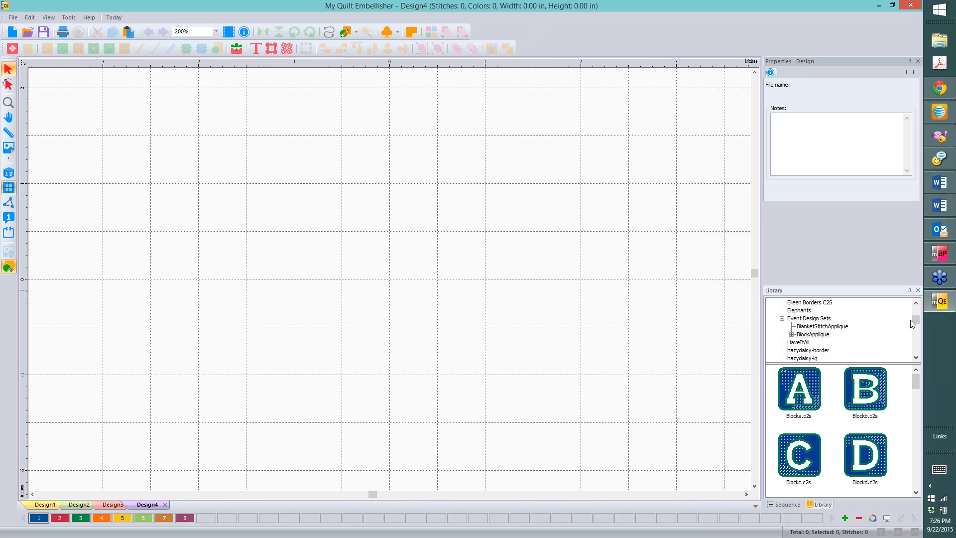
Find the Stipple collection in the design library and open its Baby folder.
left_click(917, 358)
left_click(917, 358)
left_click(917, 358)
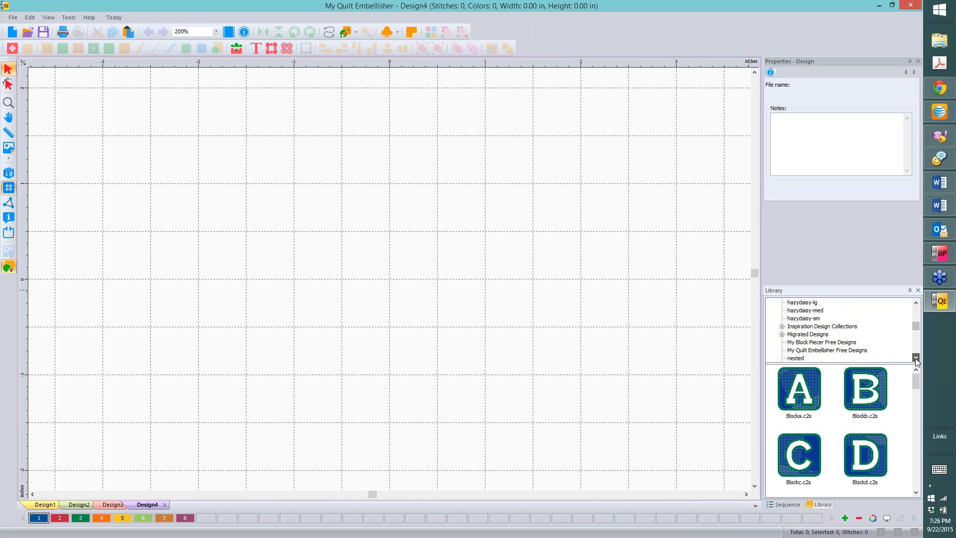
left_click(916, 358)
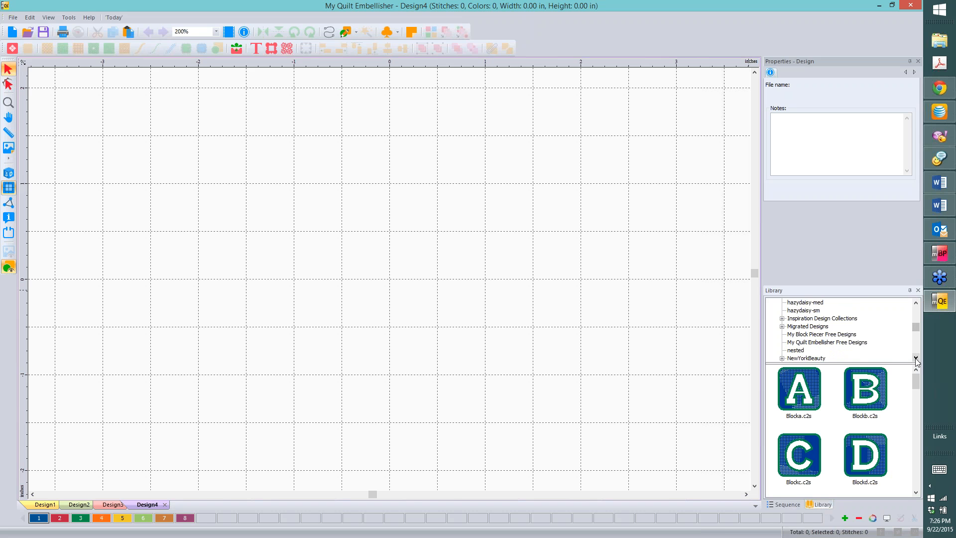
left_click(917, 358)
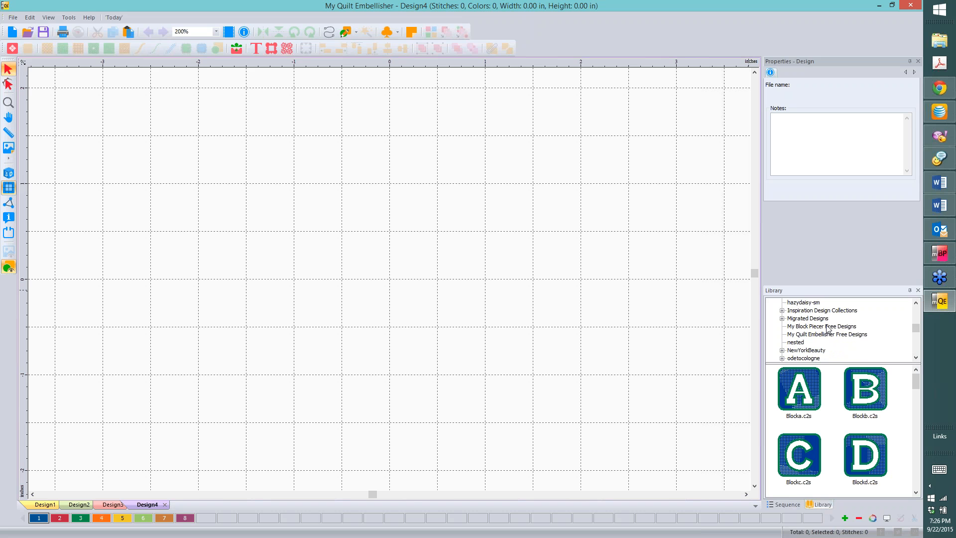
left_click(916, 358)
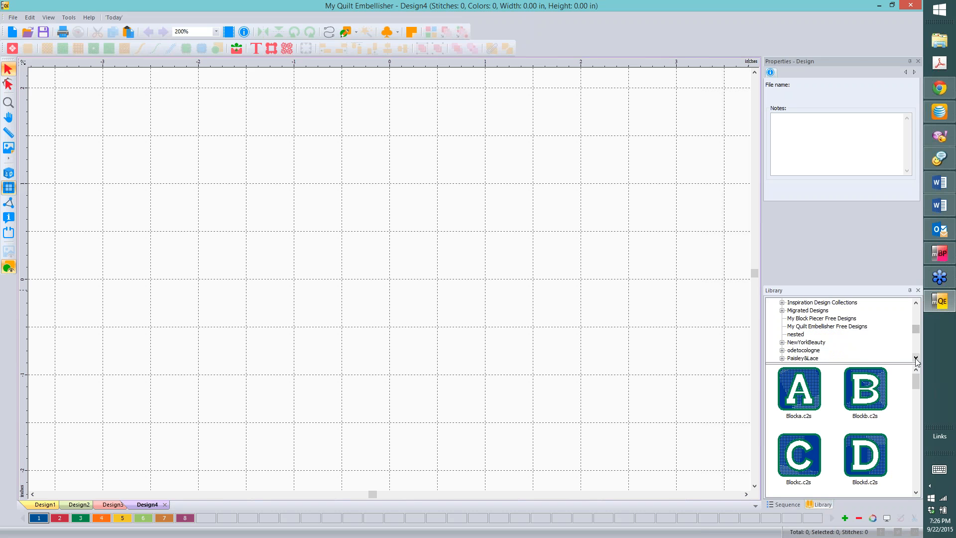
left_click(916, 358)
left_click(916, 358)
left_click(916, 358)
left_click(917, 358)
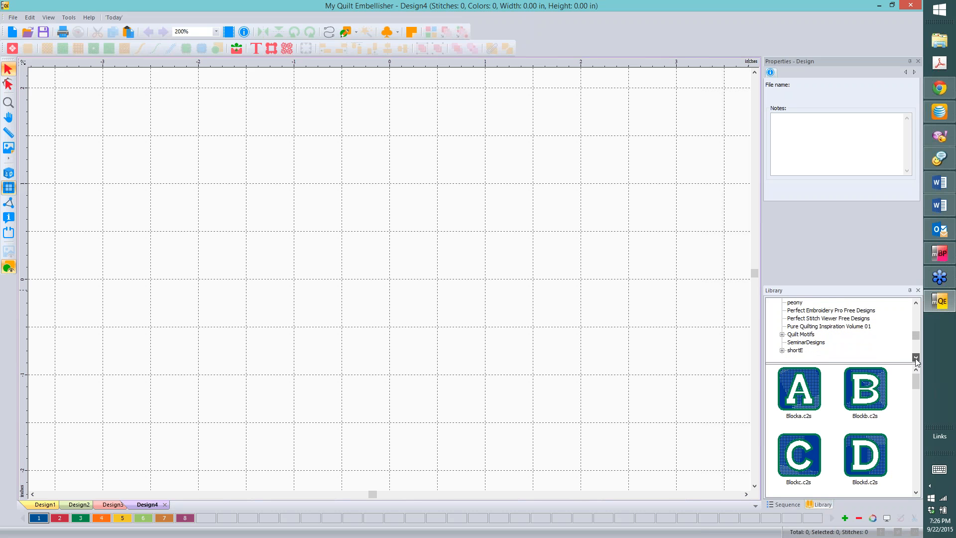
left_click(917, 359)
left_click(917, 358)
left_click(916, 359)
left_click(916, 359)
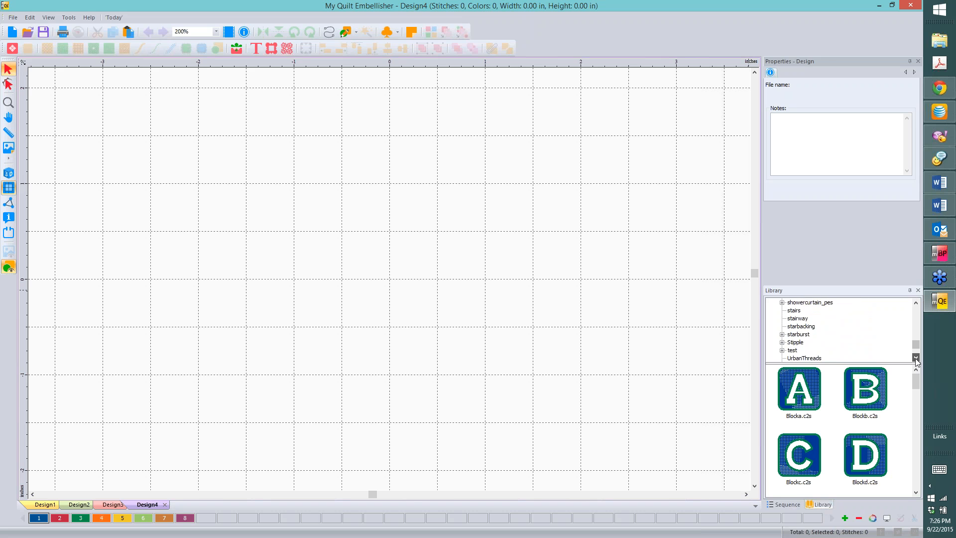
left_click(916, 359)
left_click(782, 334)
left_click(803, 343)
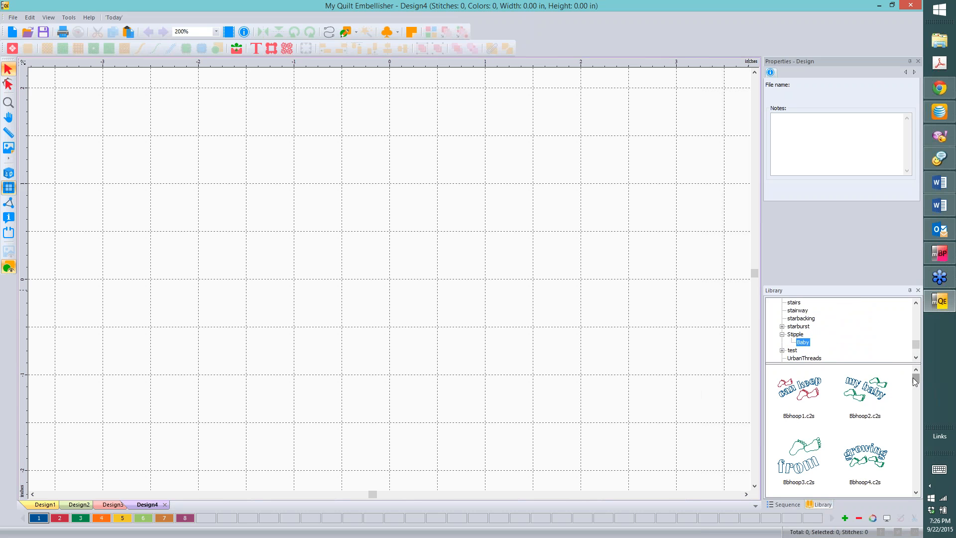
Place the Onesie.c2s design from the Baby folder at the center of the blank page and deselect it.
left_click_drag(913, 377, 913, 395)
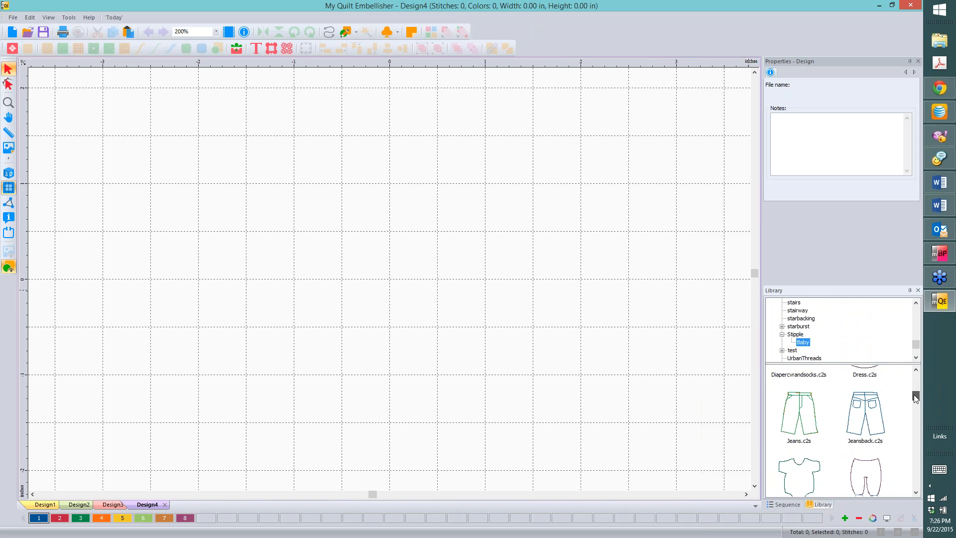
left_click_drag(913, 394, 916, 401)
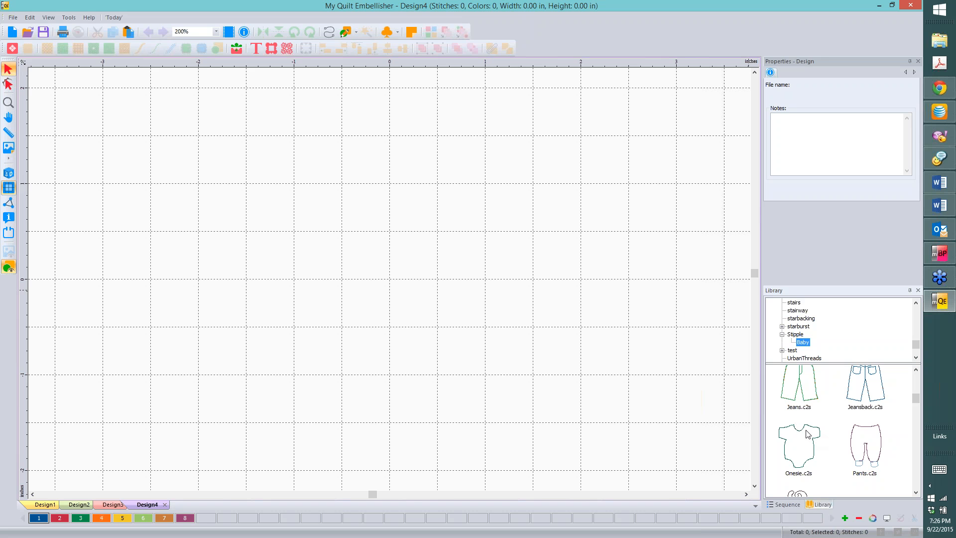
left_click(915, 494)
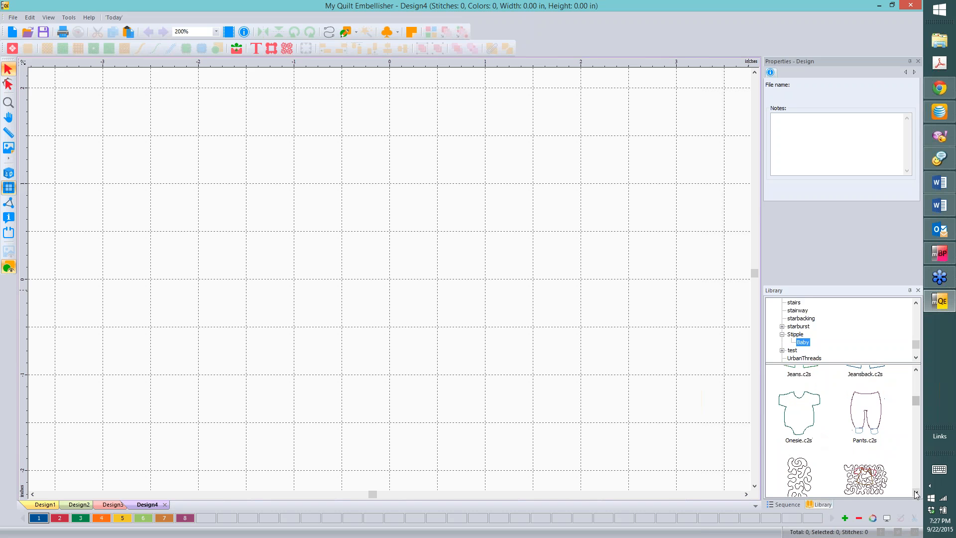
left_click(810, 396)
left_click_drag(802, 423, 391, 274)
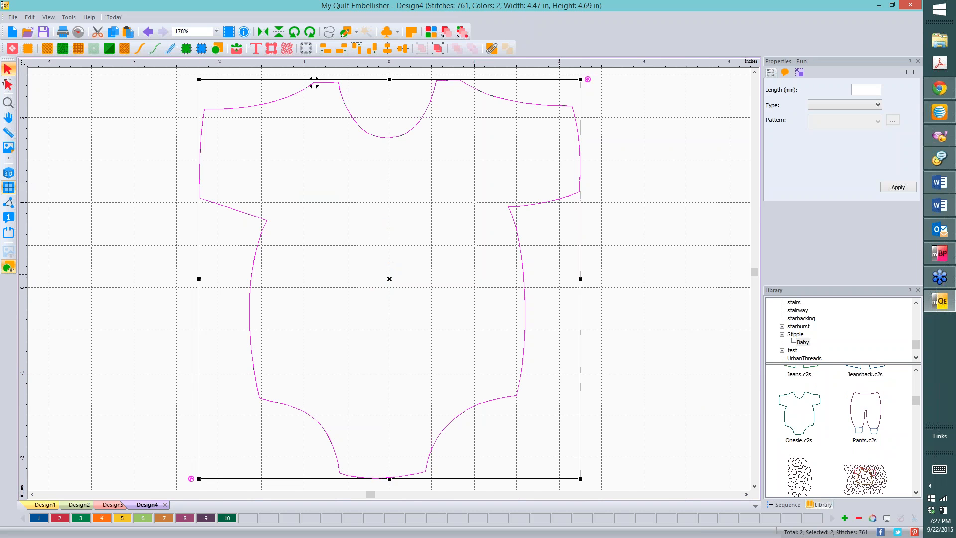
left_click(622, 229)
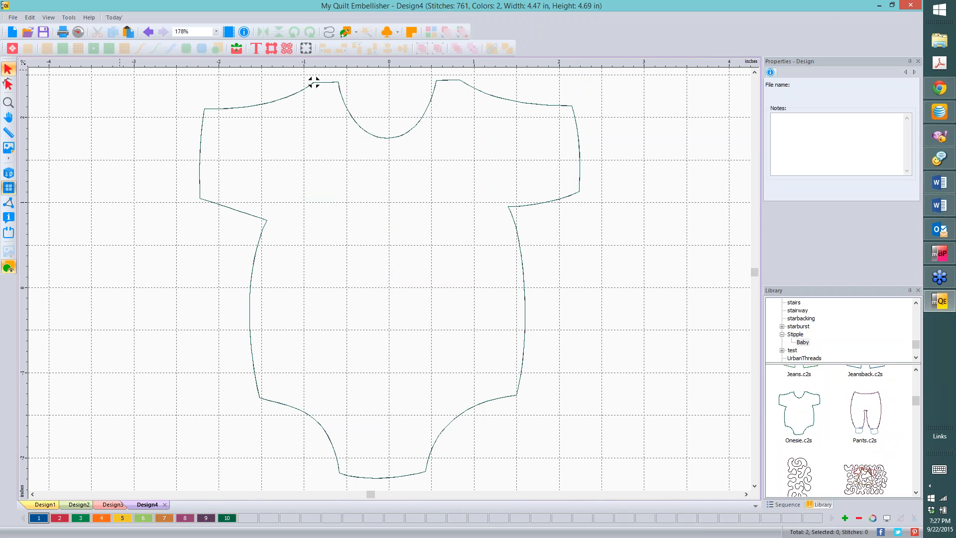
Hide the grid and expand all color groups in the sequence to list their run objects.
left_click(7, 188)
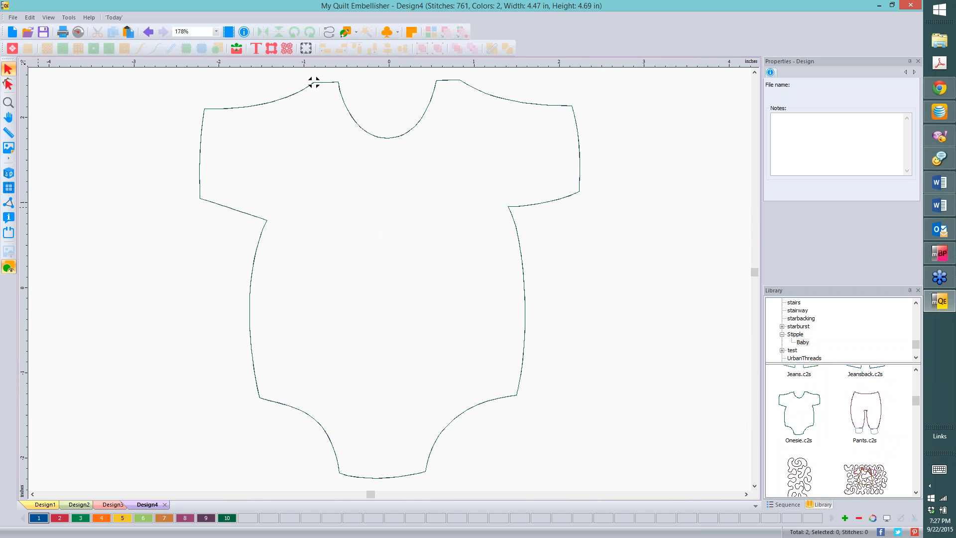
left_click(789, 504)
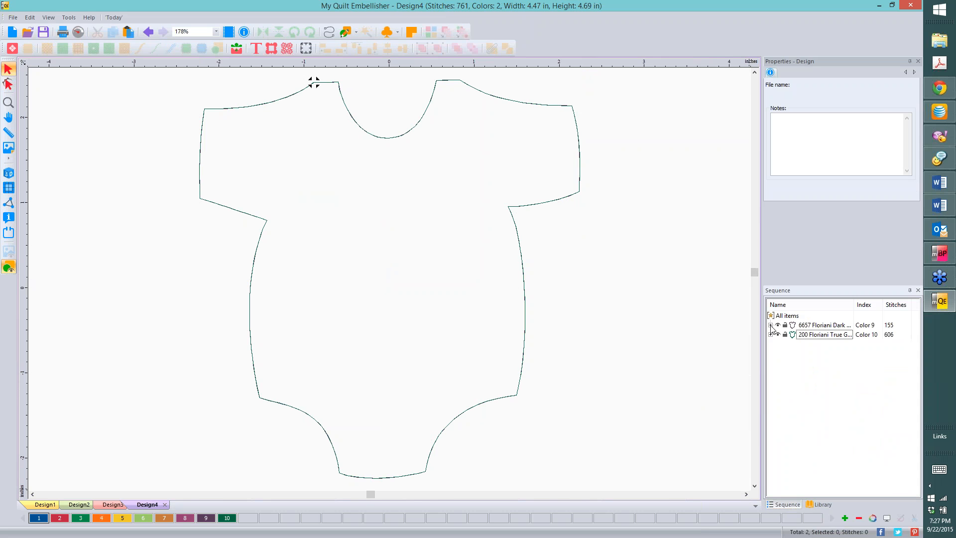
right_click(827, 363)
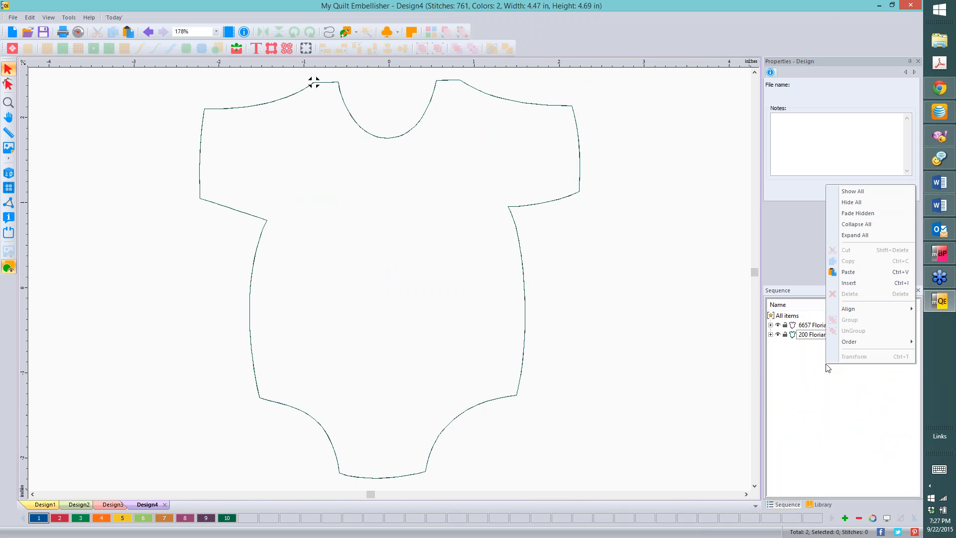
left_click(859, 238)
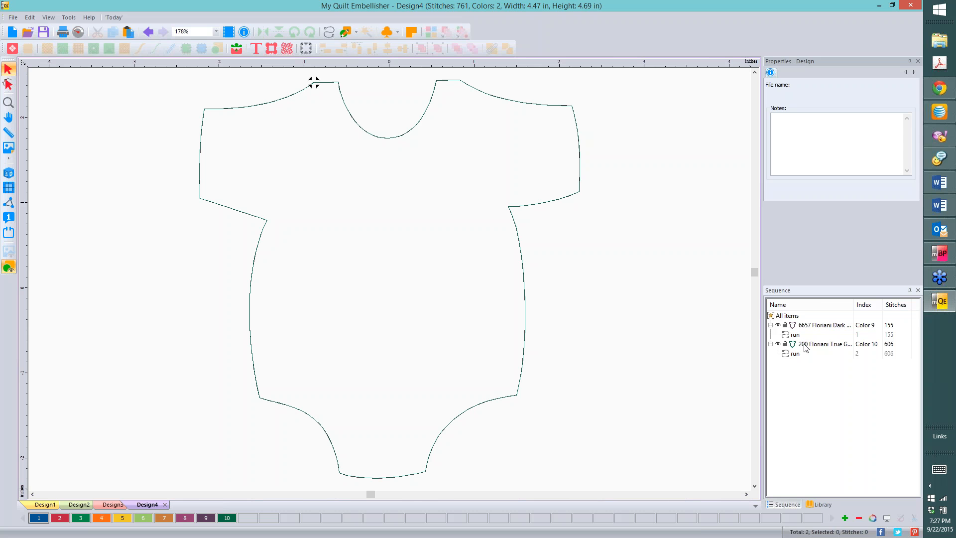
Select all items of the onesie design, ungroup them and clear the selection.
left_click(822, 326)
key("ctrl+a")
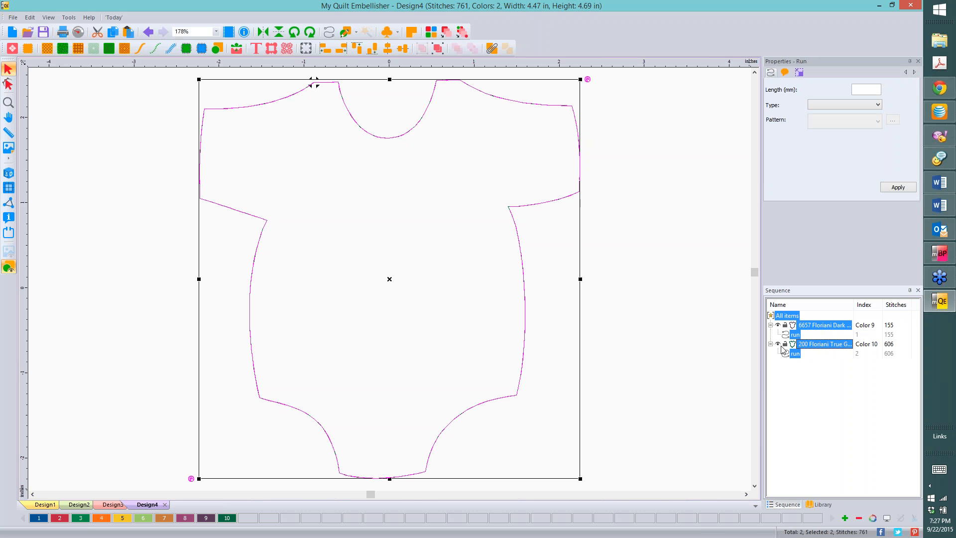
left_click(440, 50)
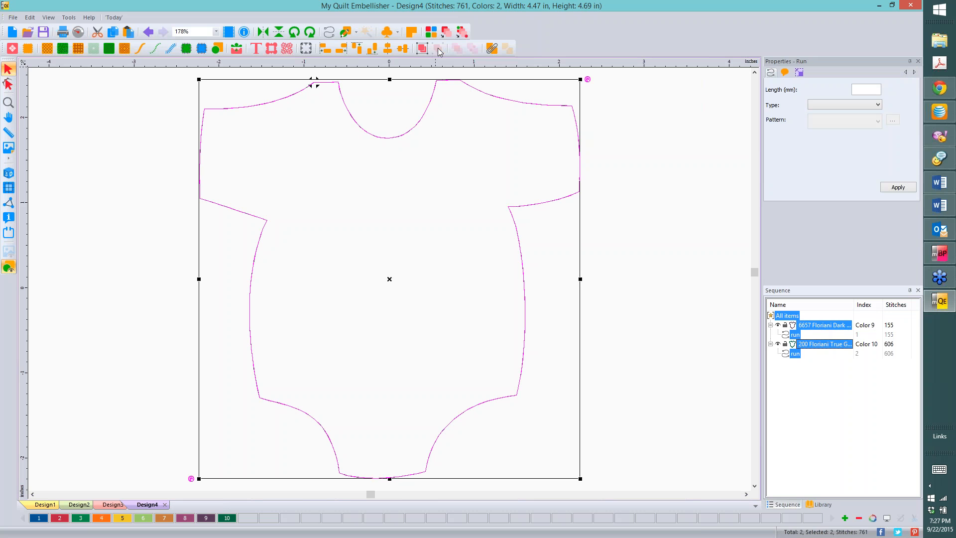
left_click(681, 249)
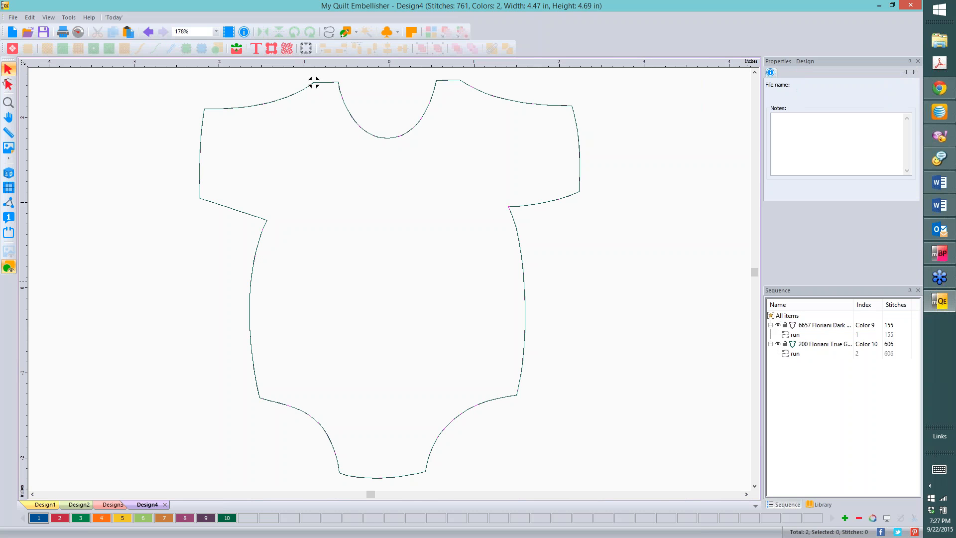
Hide the green color 10 run outline and turn on the 3D view.
left_click(817, 348)
left_click(779, 343)
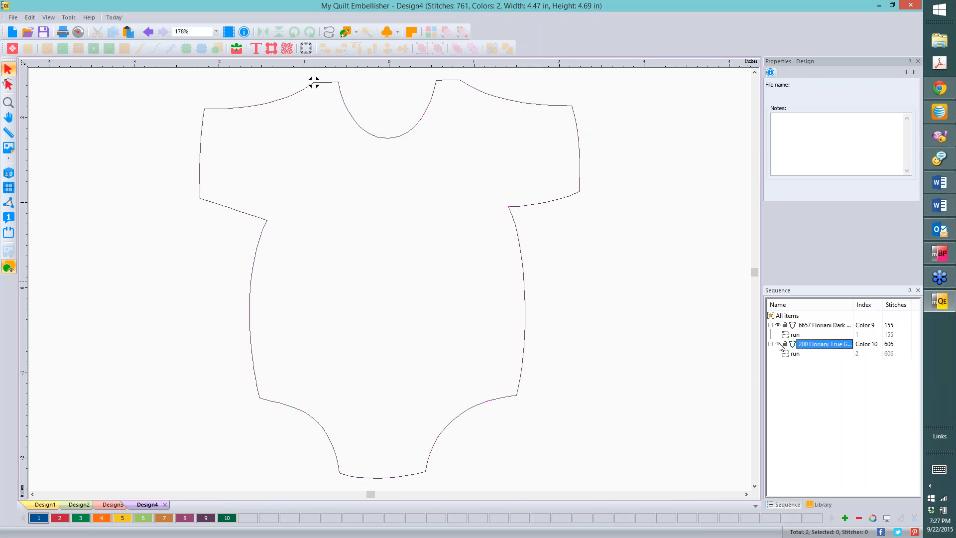
left_click(10, 173)
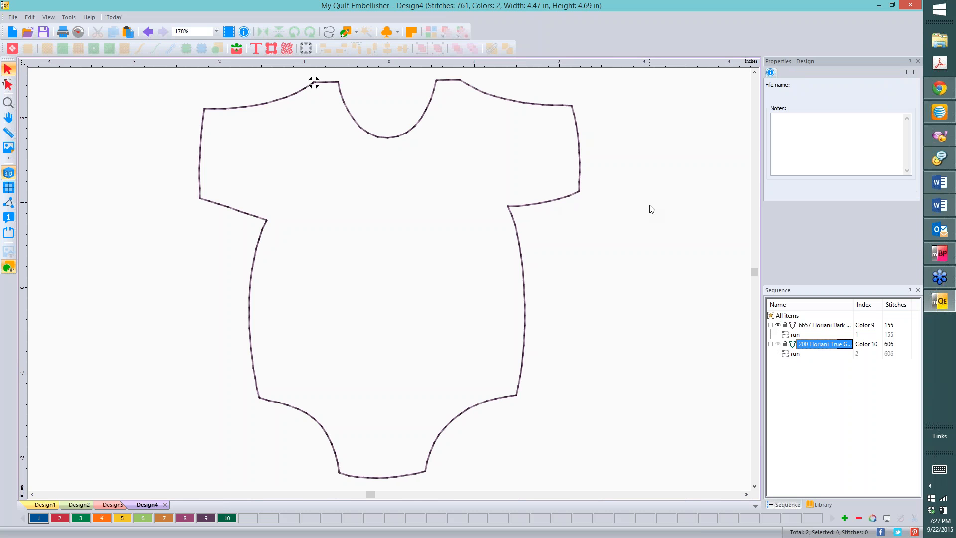
Show the green color 10 outline again to compare its bean stitching in 3D, and hide it again.
left_click(780, 345)
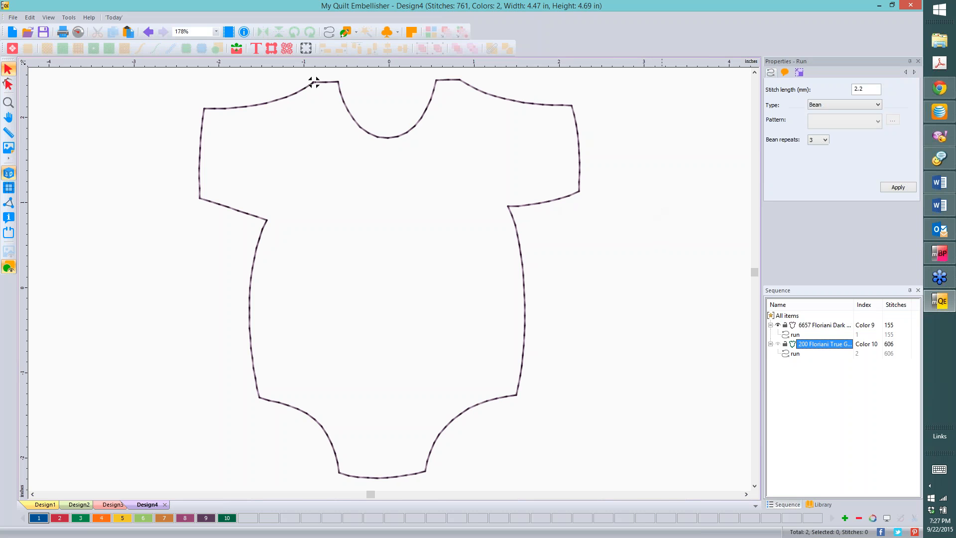
left_click(627, 219)
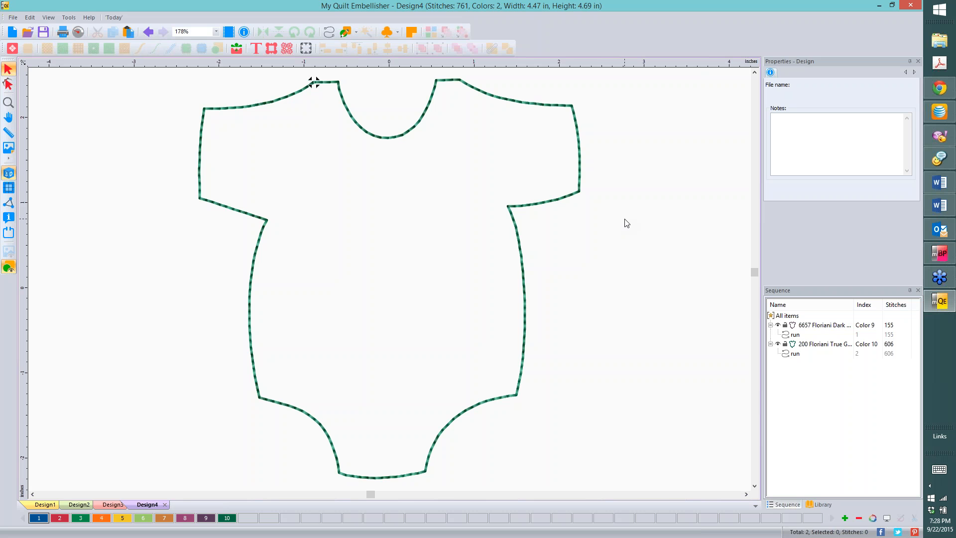
left_click(780, 347)
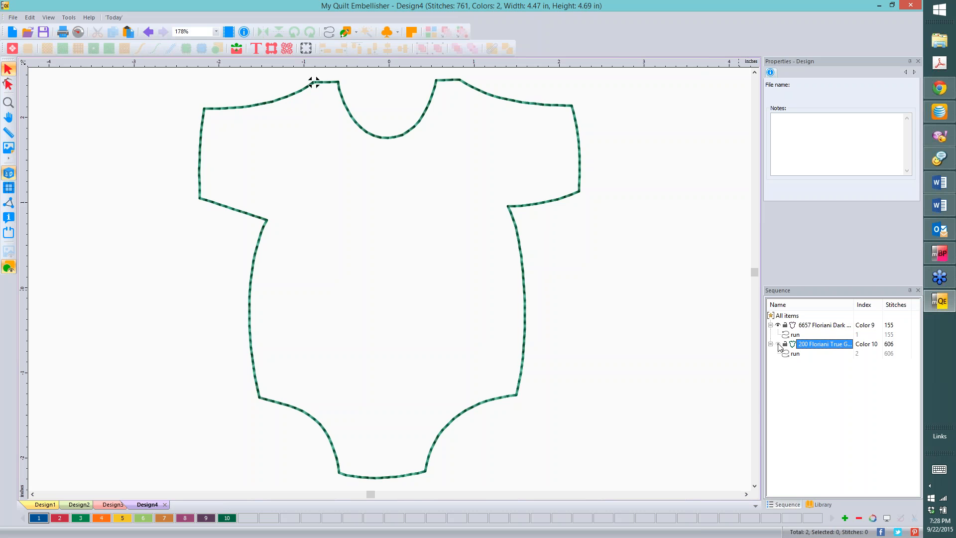
Convert the color 9 onesie run outline to artwork and deselect it.
left_click(812, 327)
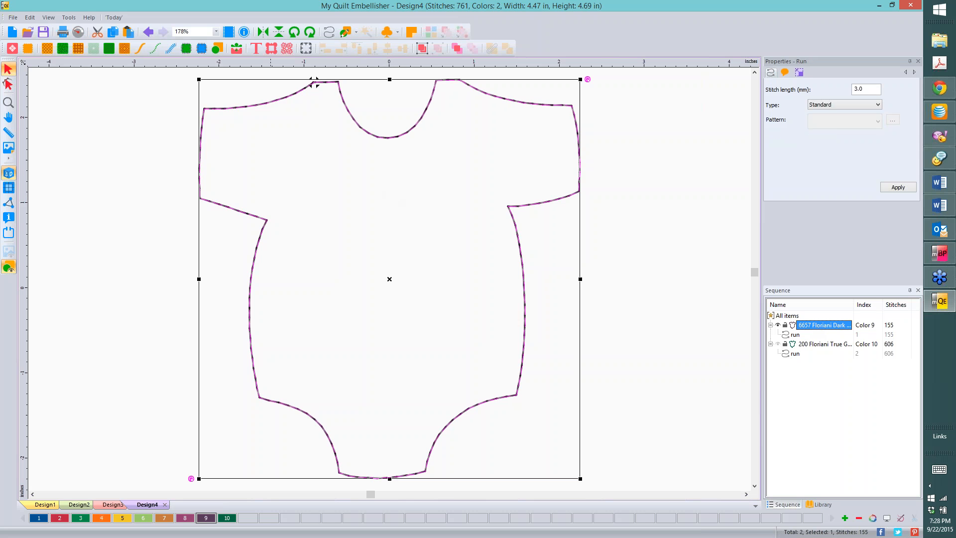
left_click(218, 49)
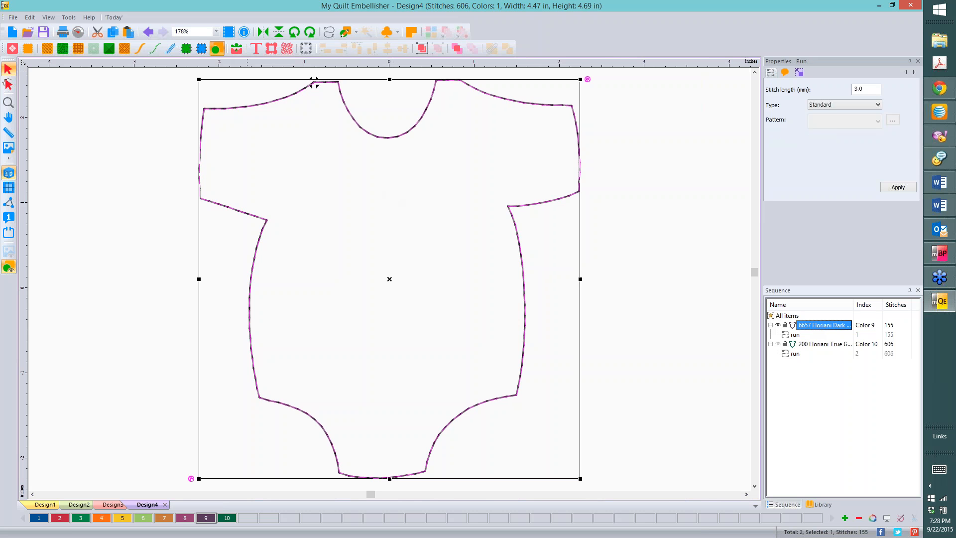
left_click(621, 173)
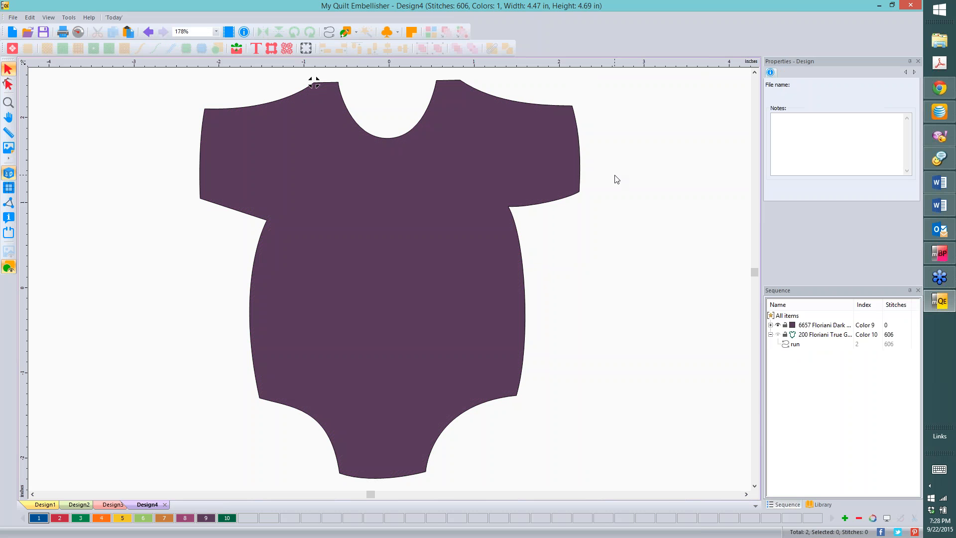
Show the green color 10 run outline again, select it and convert it to an applique.
left_click(781, 338)
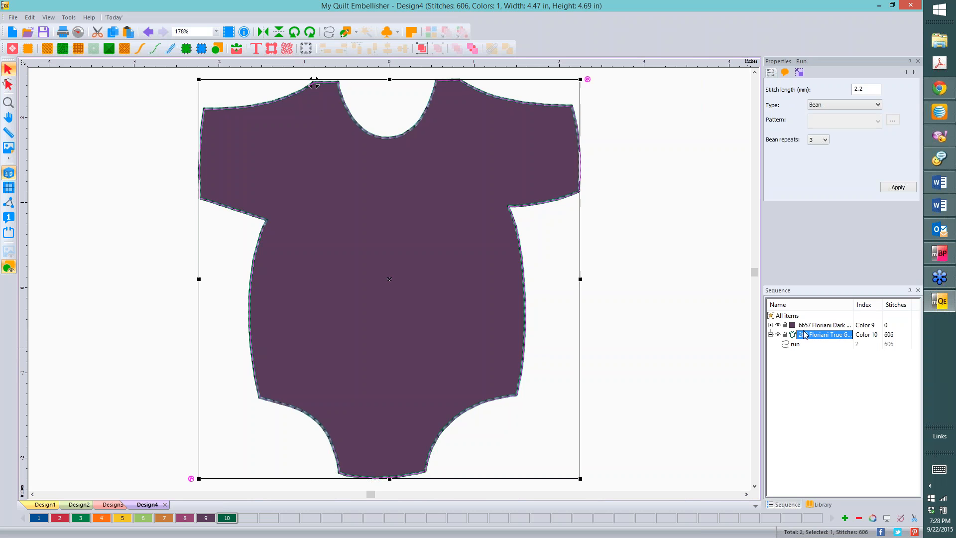
left_click(670, 341)
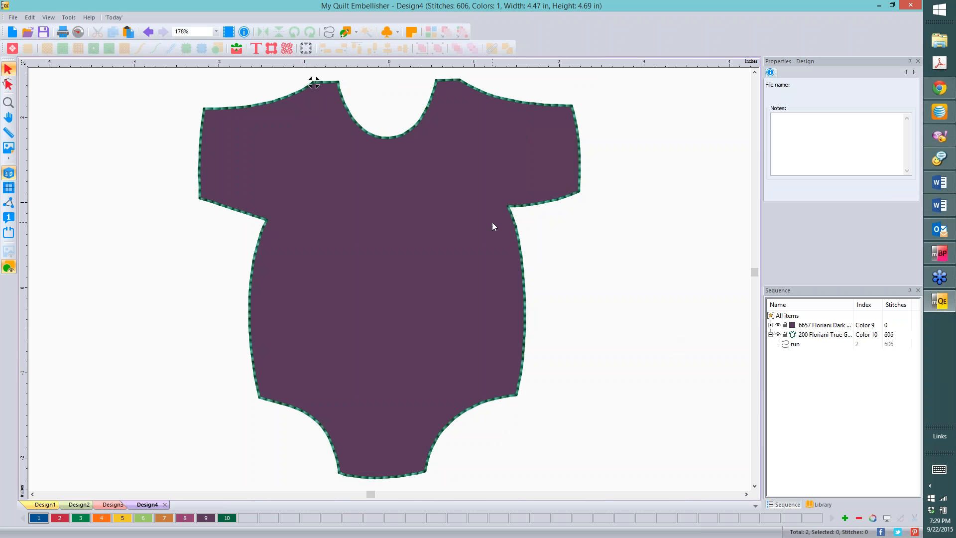
left_click(556, 204)
left_click(556, 203)
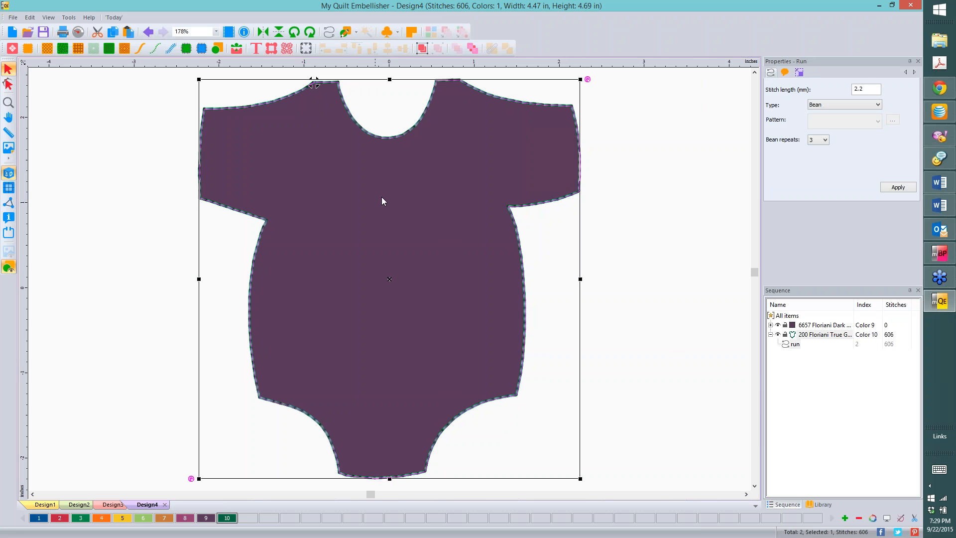
left_click(189, 52)
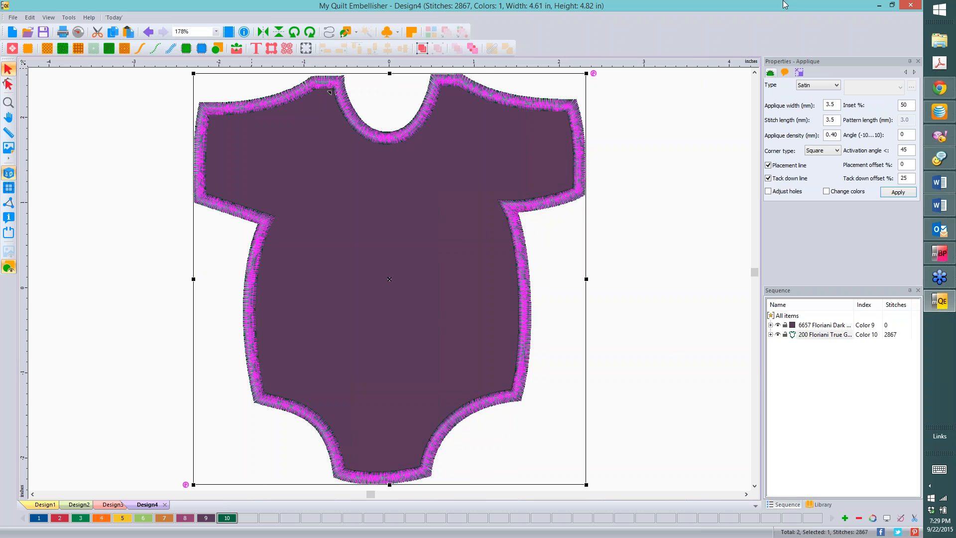
Change the onesie applique's edge type from Satin to Motif using pattern 116 and apply it.
left_click(837, 85)
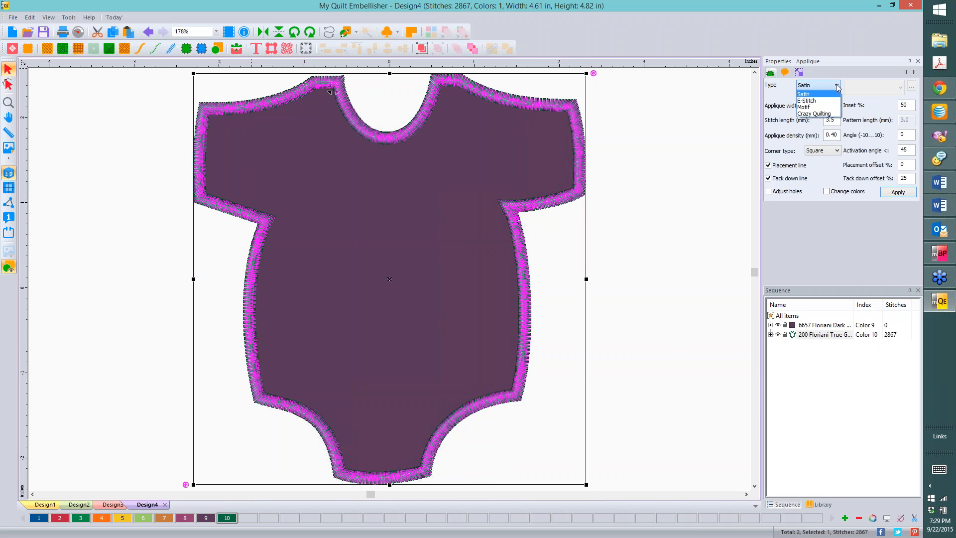
left_click(813, 108)
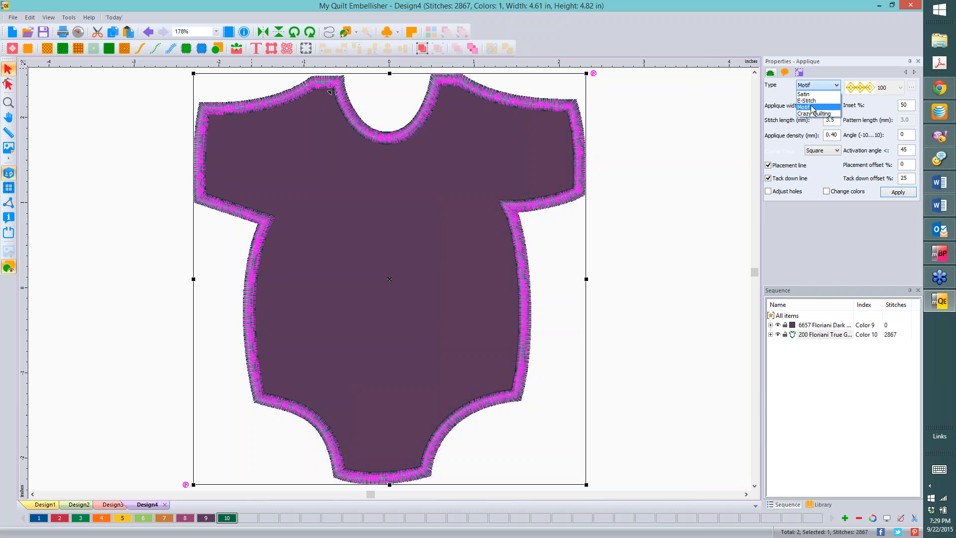
left_click(902, 88)
scroll(890, 136, "down", 3)
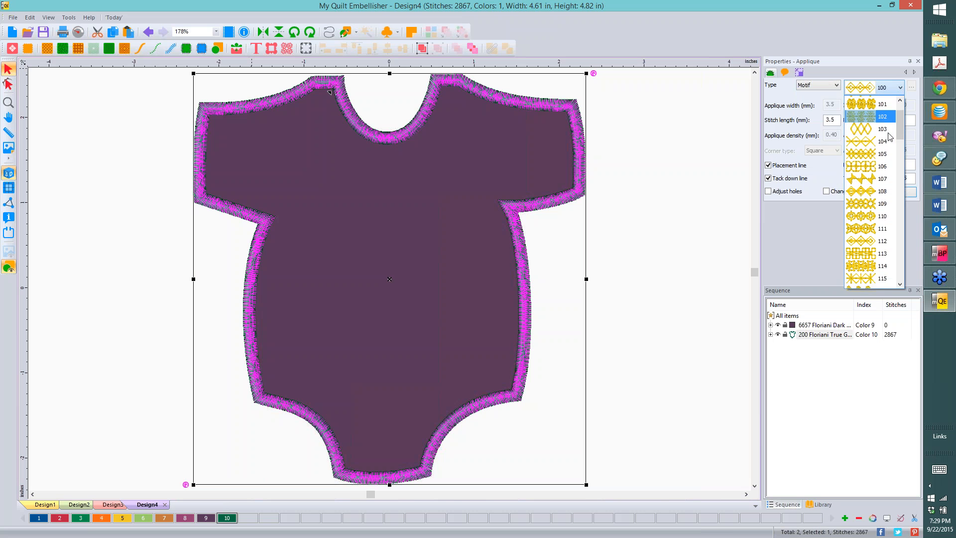
scroll(890, 137, "down", 2)
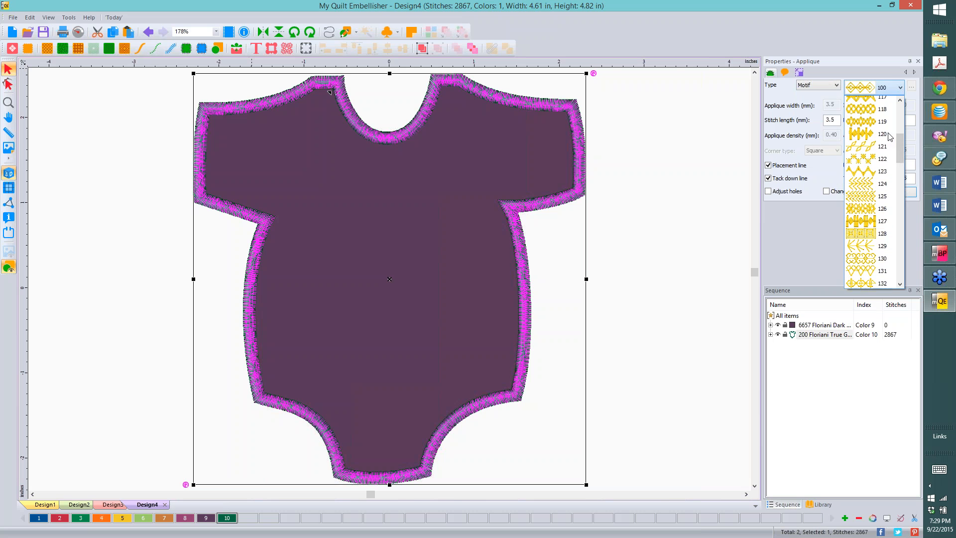
left_click(889, 115)
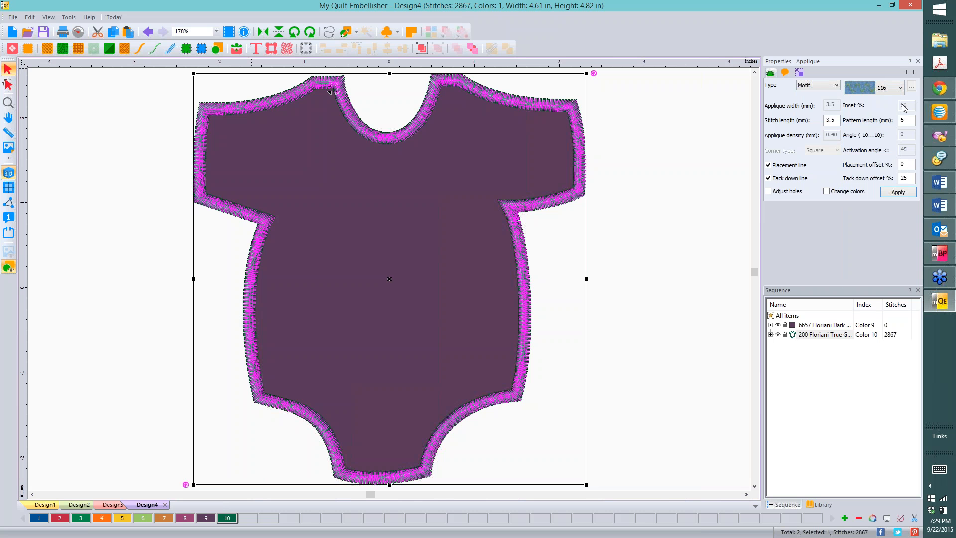
left_click(899, 193)
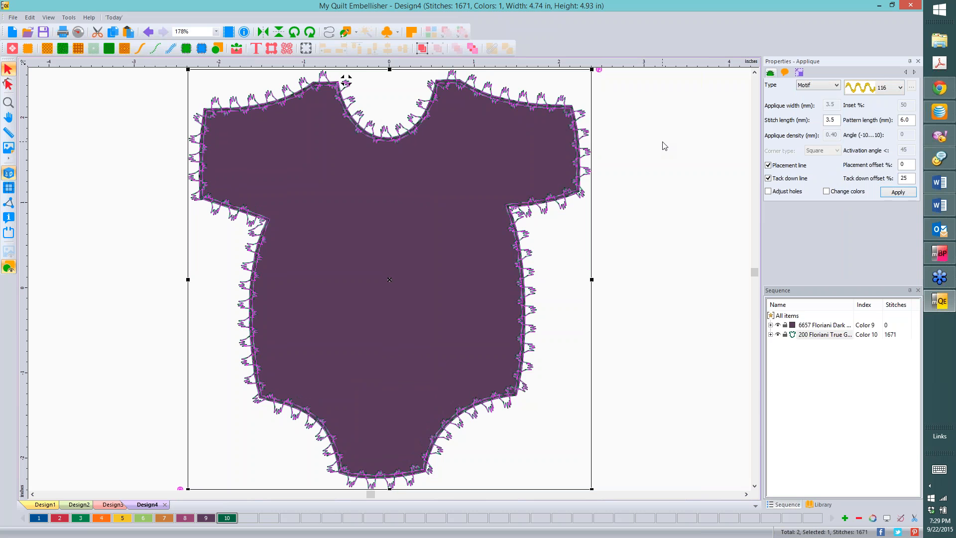
Set the applique motif's pattern length to 3 mm and apply it.
double_click(900, 119)
type("3.")
left_click(899, 193)
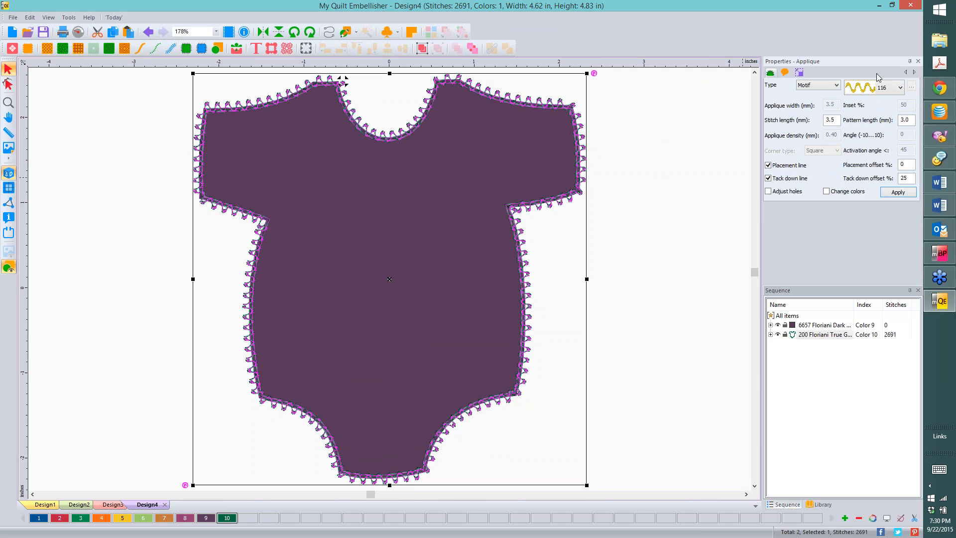
Replace the onesie applique's edge motif with circle pattern 162 and apply it.
left_click(902, 88)
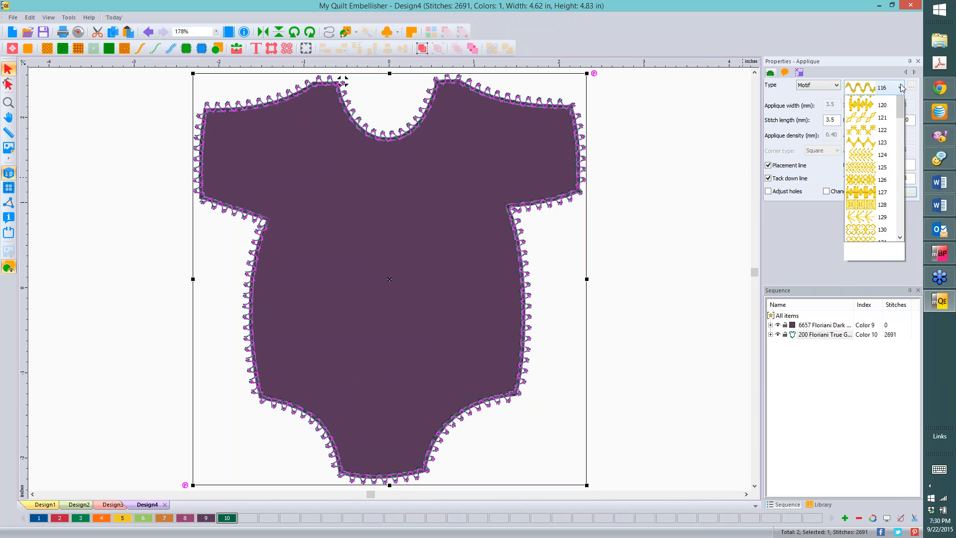
left_click_drag(902, 158, 909, 240)
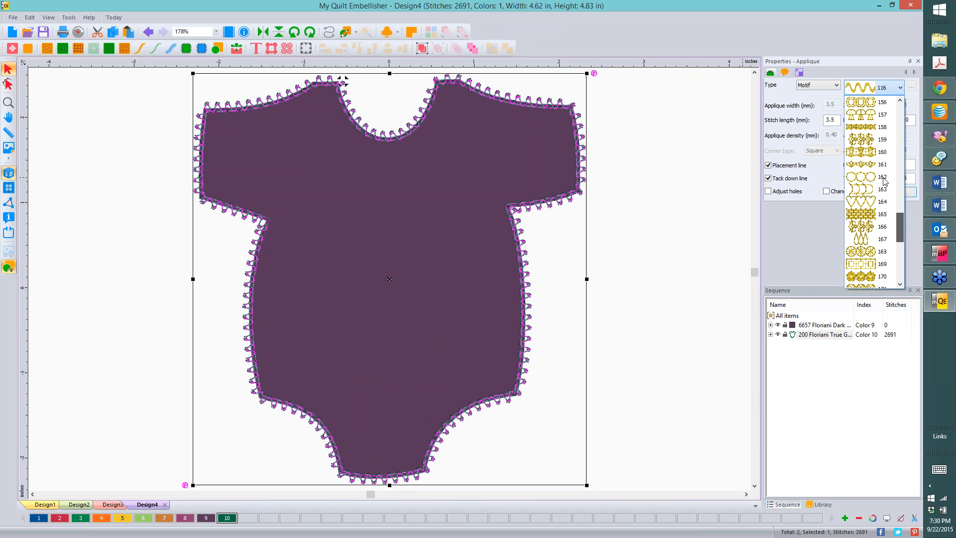
left_click(858, 178)
left_click(893, 194)
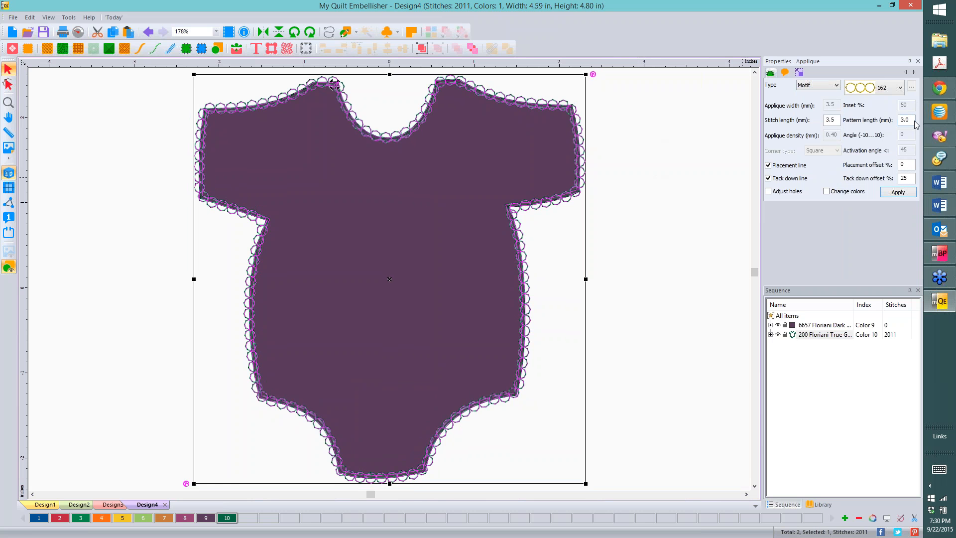
Reduce the circle motif's pattern length to 2 mm, apply it and deselect the onesie applique.
left_click_drag(905, 120, 892, 117)
type("2")
left_click(896, 194)
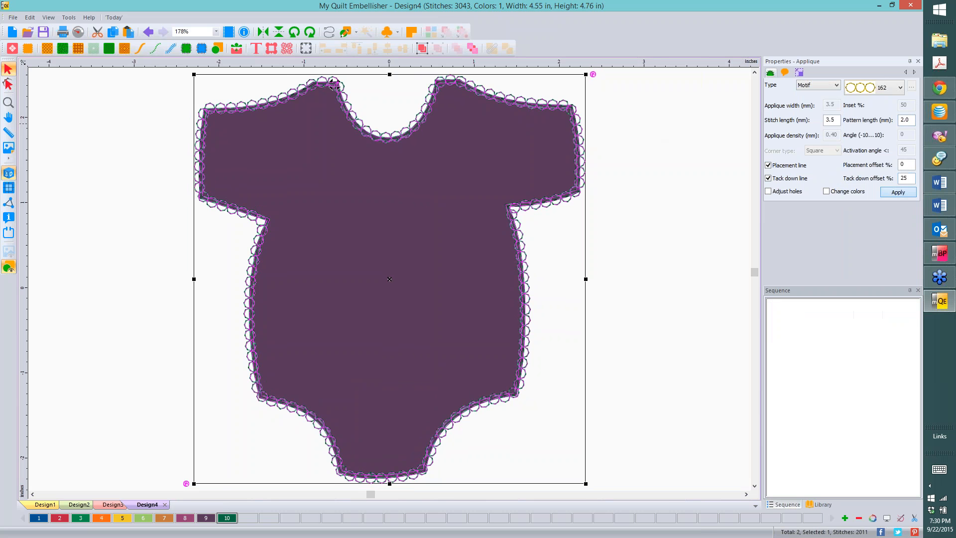
left_click(655, 117)
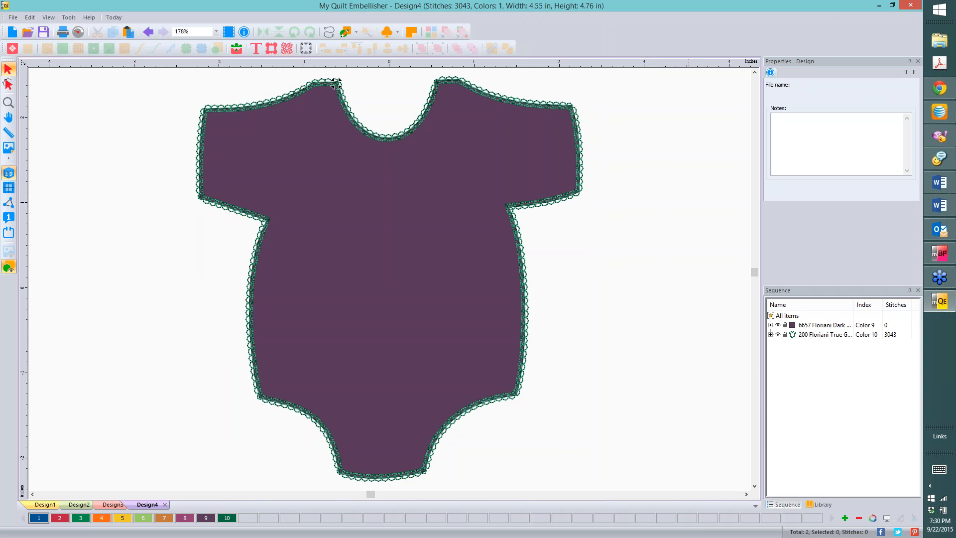
scroll(389, 278, "up", 3)
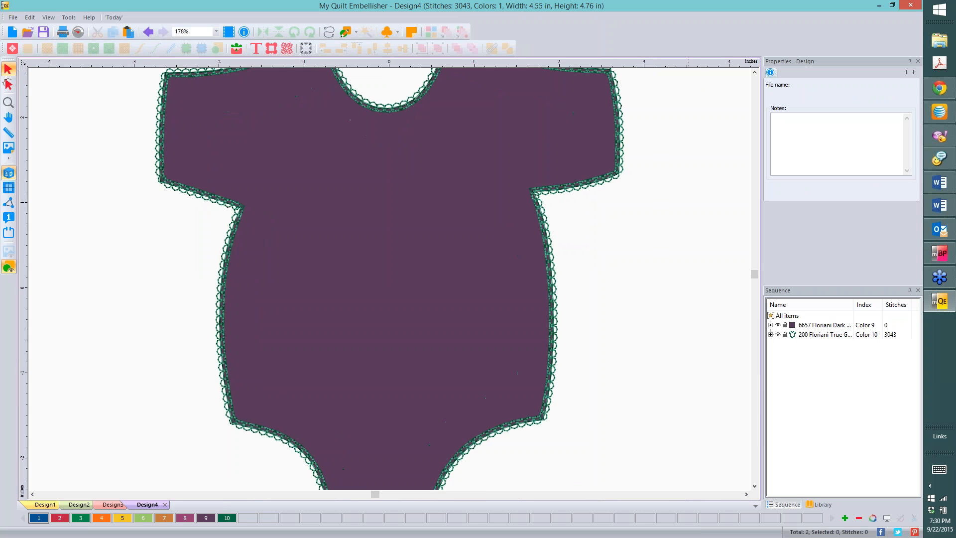
left_click(656, 244)
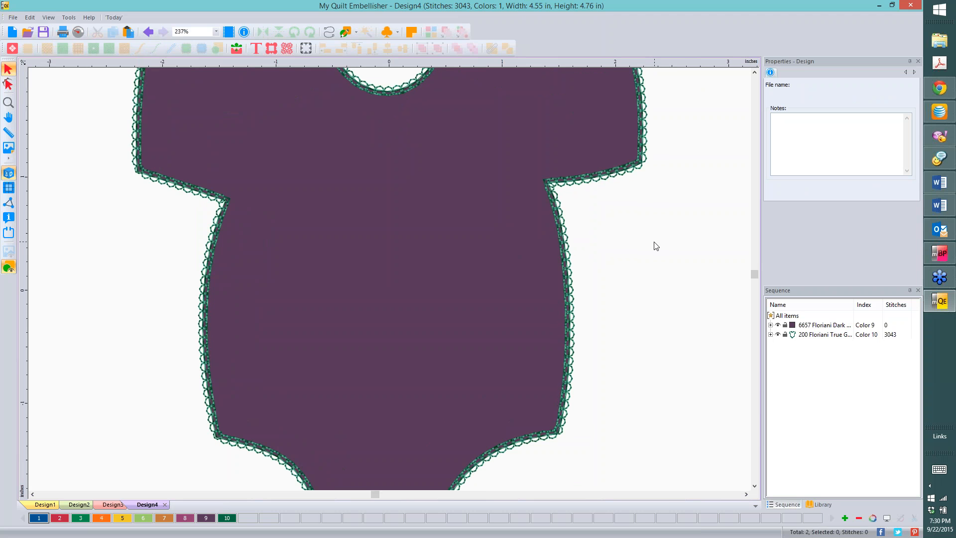
scroll(654, 247, "down", 2)
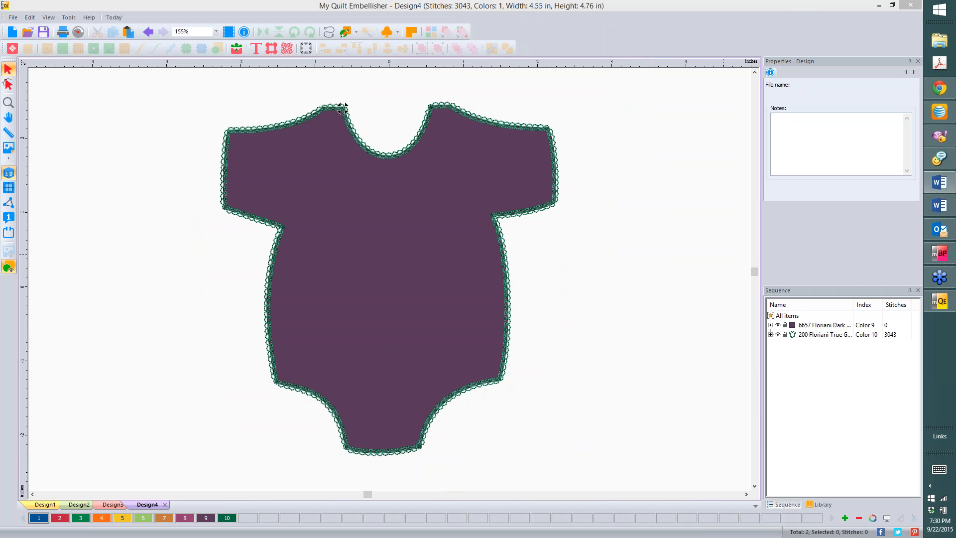
left_click(671, 198)
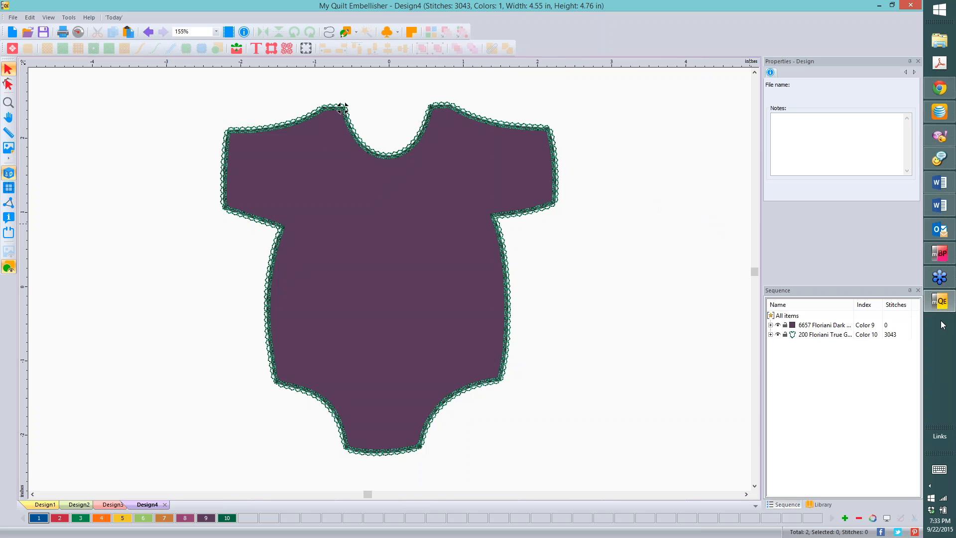
Save the onesie design as onsie_app in the Stipple designs folder, using the Inspiration Series (C2S) format.
mouse_move(942, 306)
left_click(13, 18)
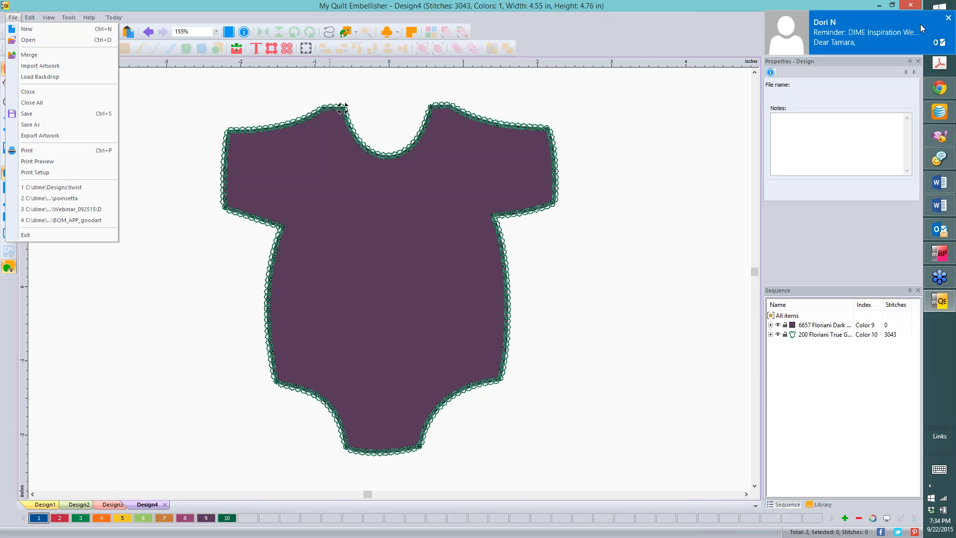
left_click(949, 18)
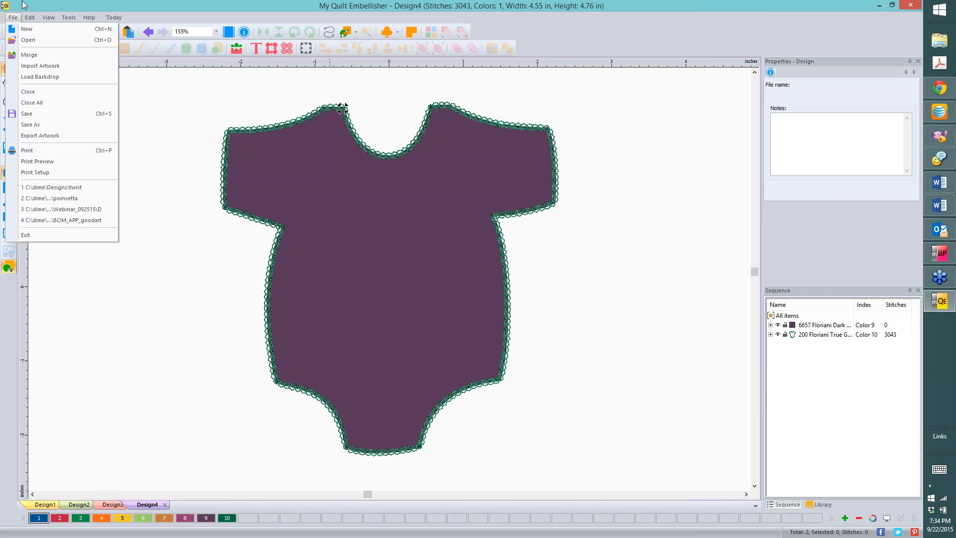
left_click(50, 124)
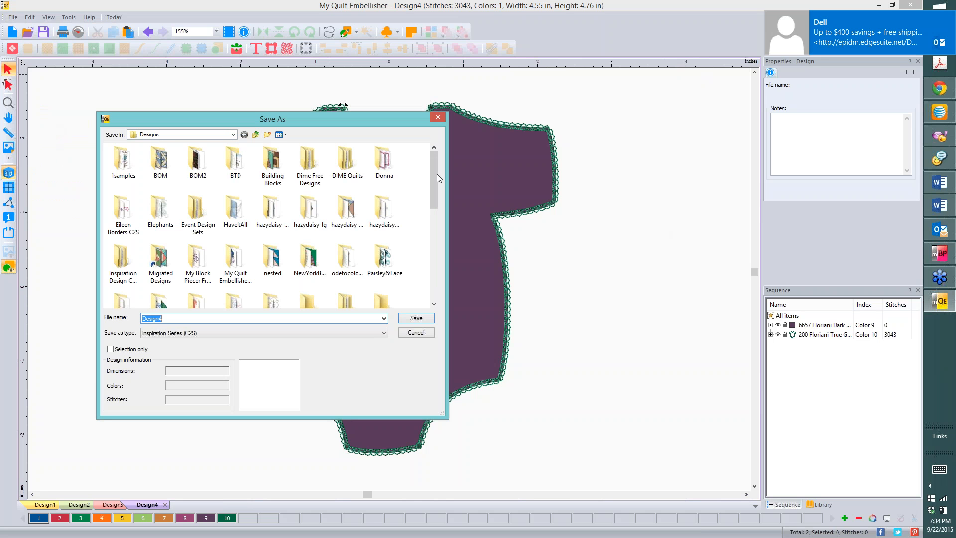
left_click_drag(434, 174, 433, 226)
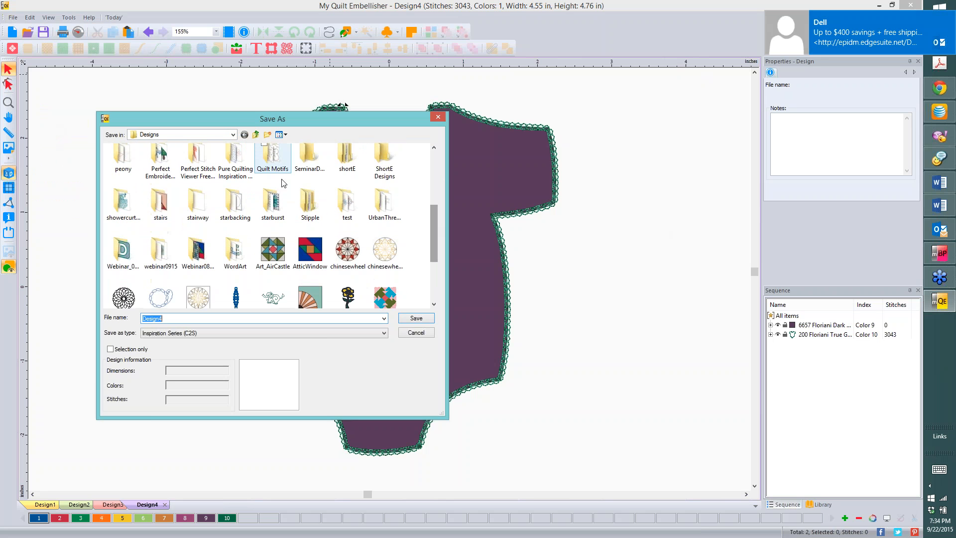
double_click(309, 202)
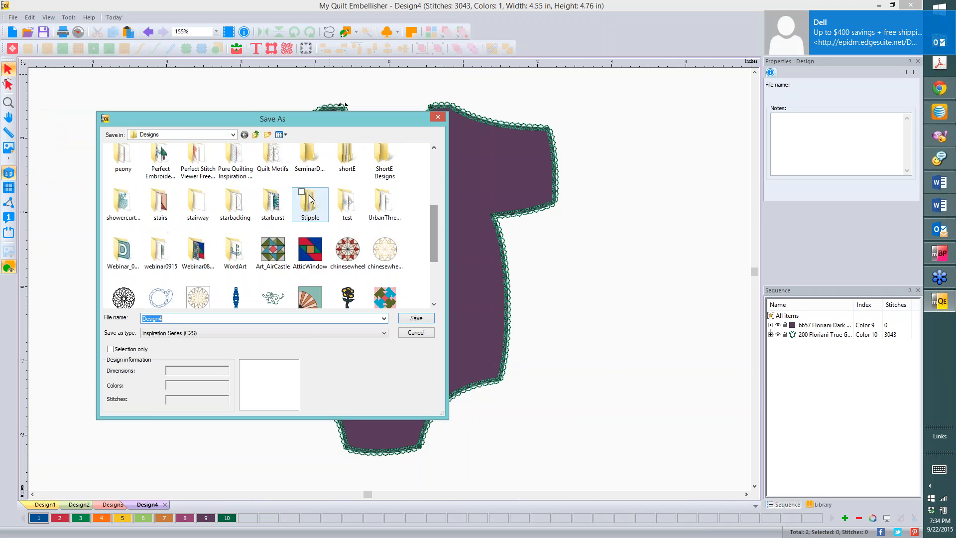
left_click(212, 318)
type("on")
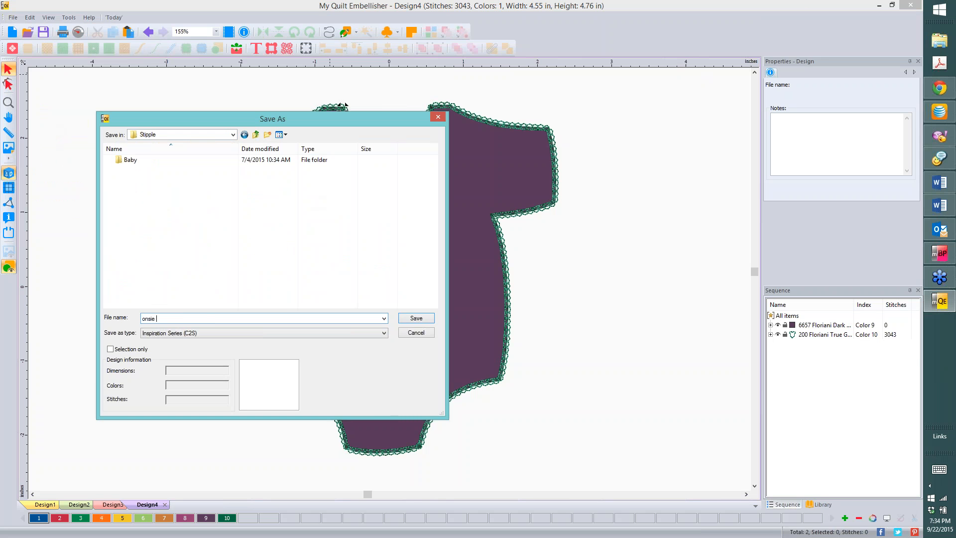
type("sie_app")
left_click(273, 334)
left_click(273, 334)
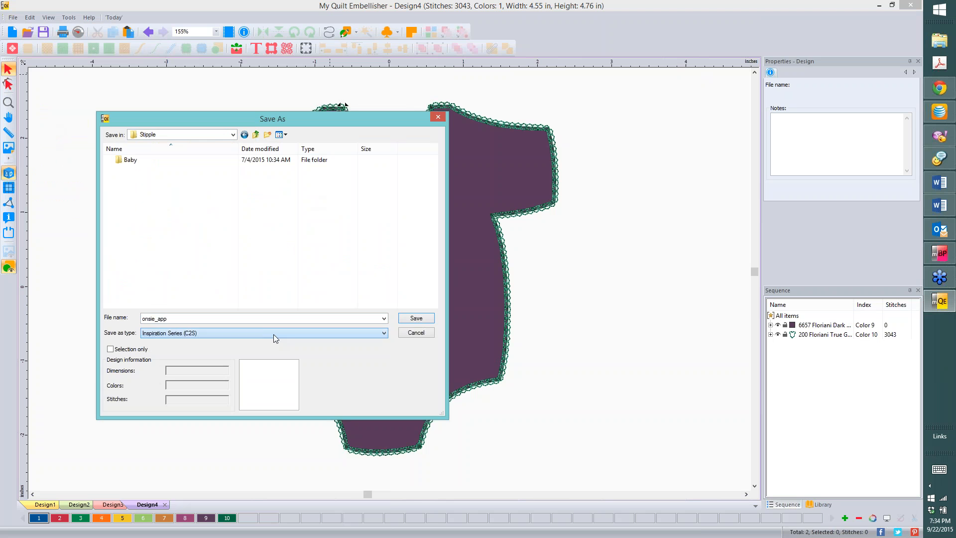
left_click(417, 321)
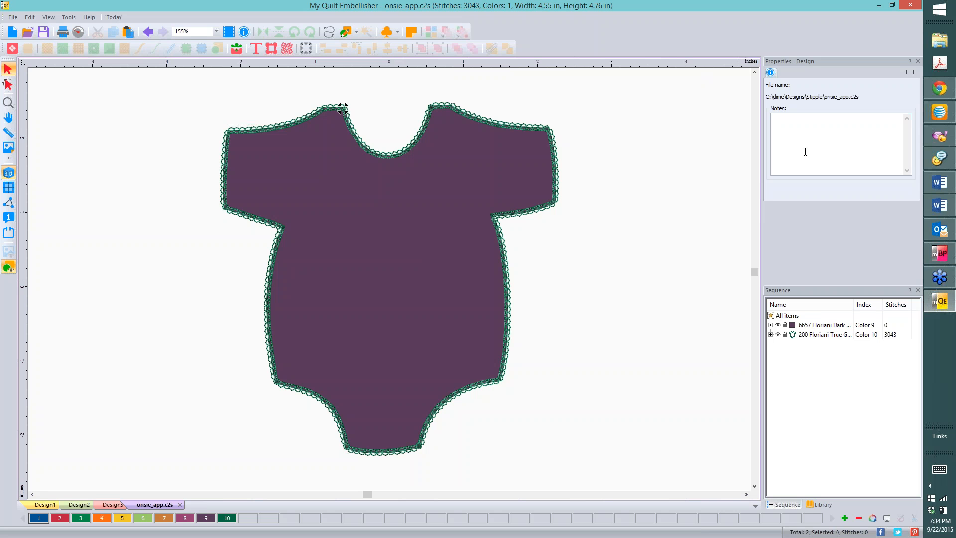
Switch to My Block Piecer, display the design library and expand its Stipple folder.
left_click(945, 258)
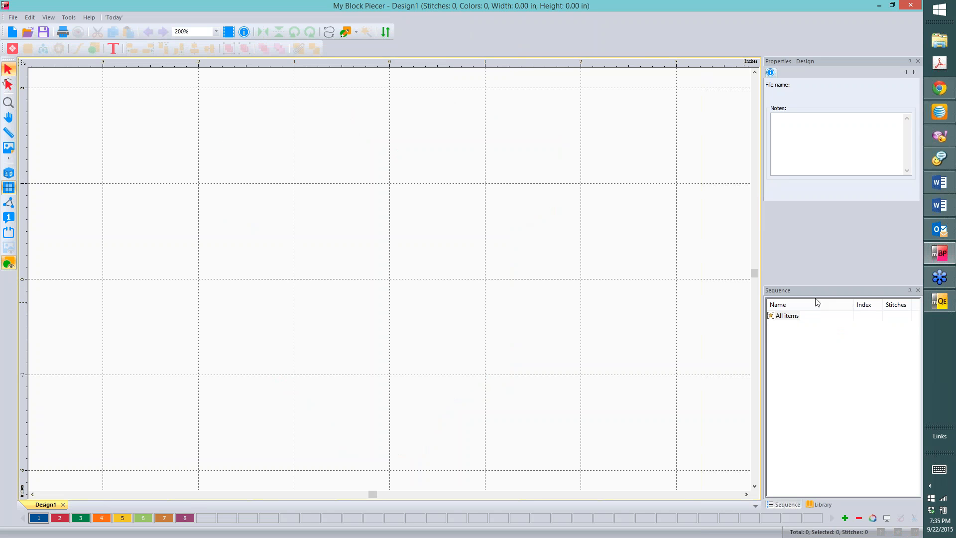
left_click(822, 504)
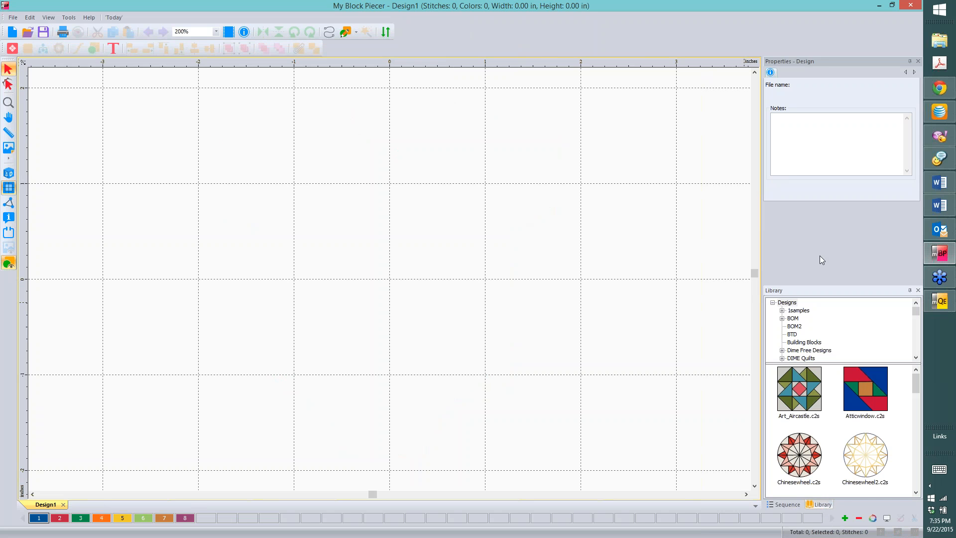
left_click_drag(921, 310, 918, 339)
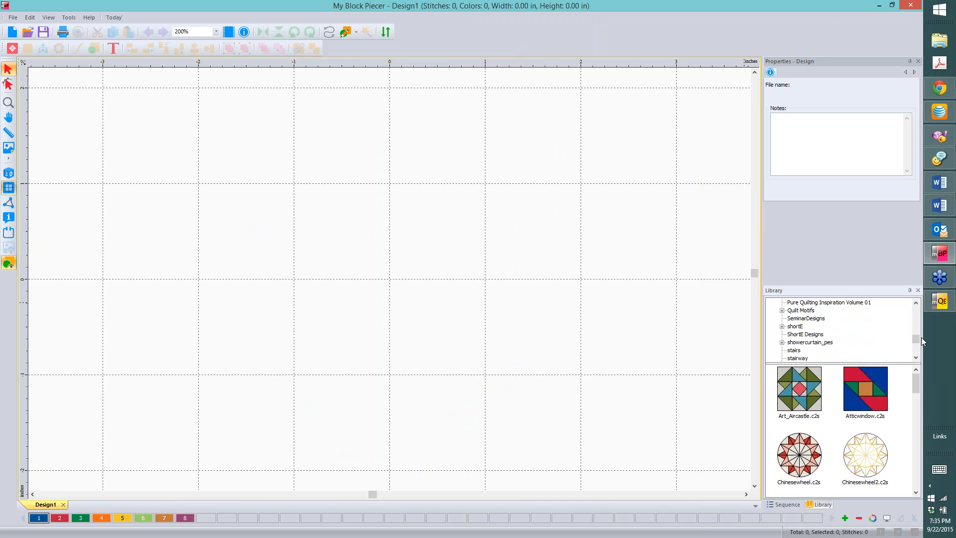
left_click_drag(921, 342, 920, 349)
left_click(796, 326)
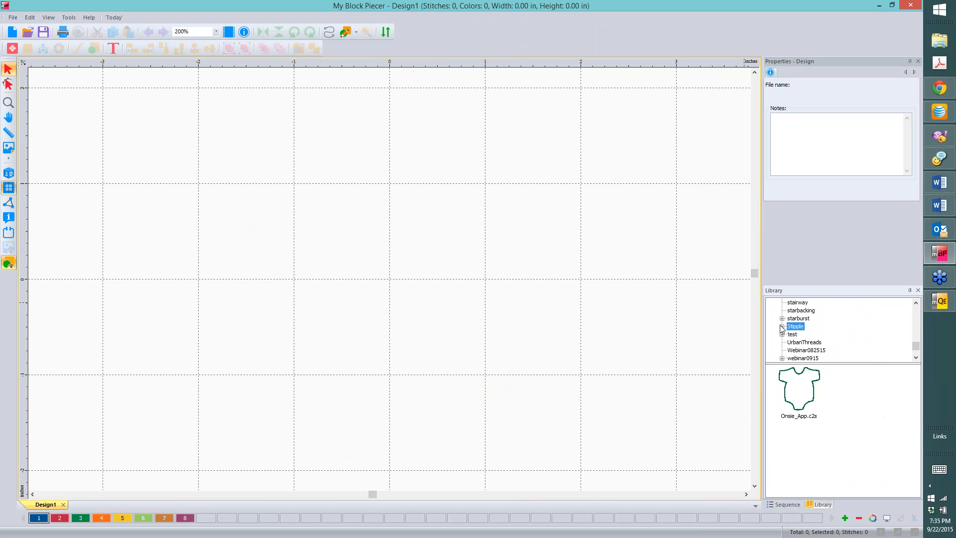
left_click(782, 326)
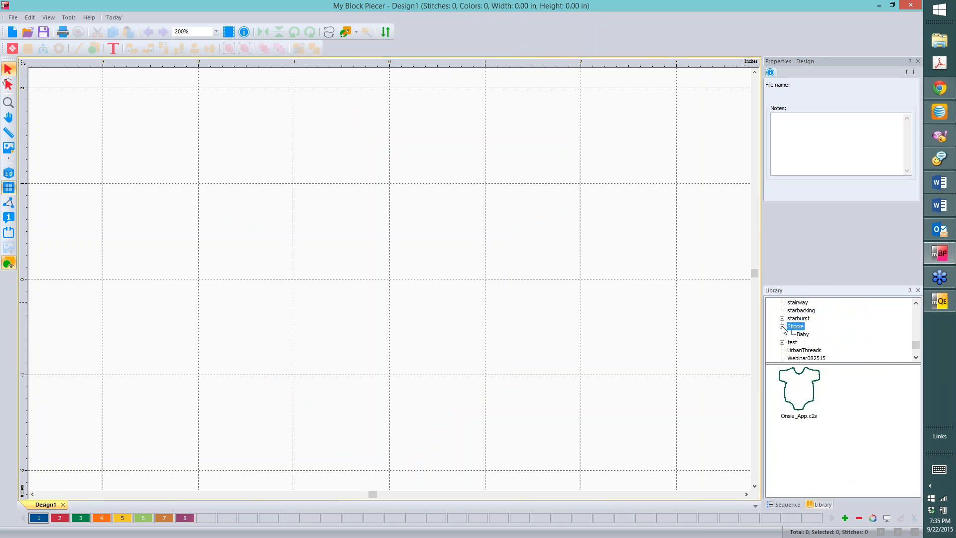
Refresh the Stipple folder's designs in the library and insert Onsie_App.c2s into the blank Design1 page.
left_click(812, 377)
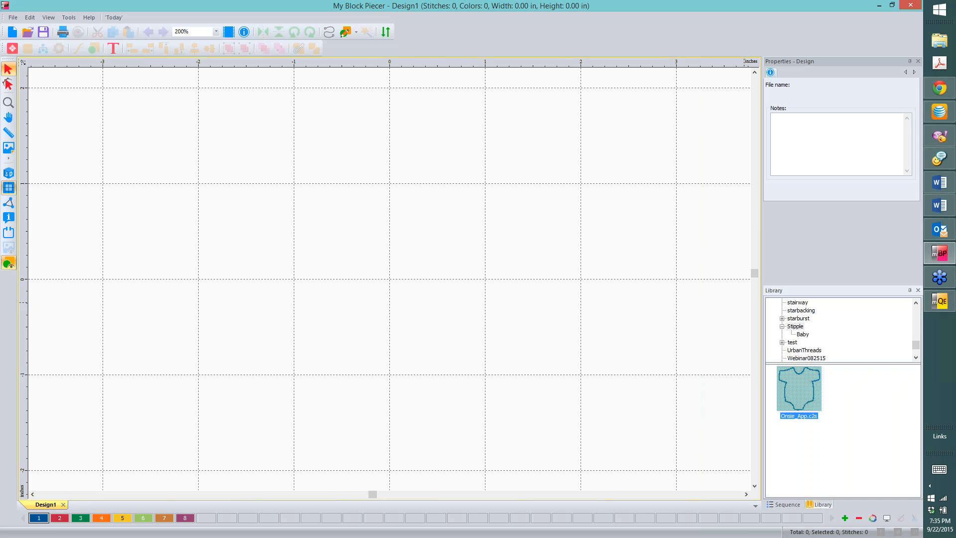
right_click(850, 406)
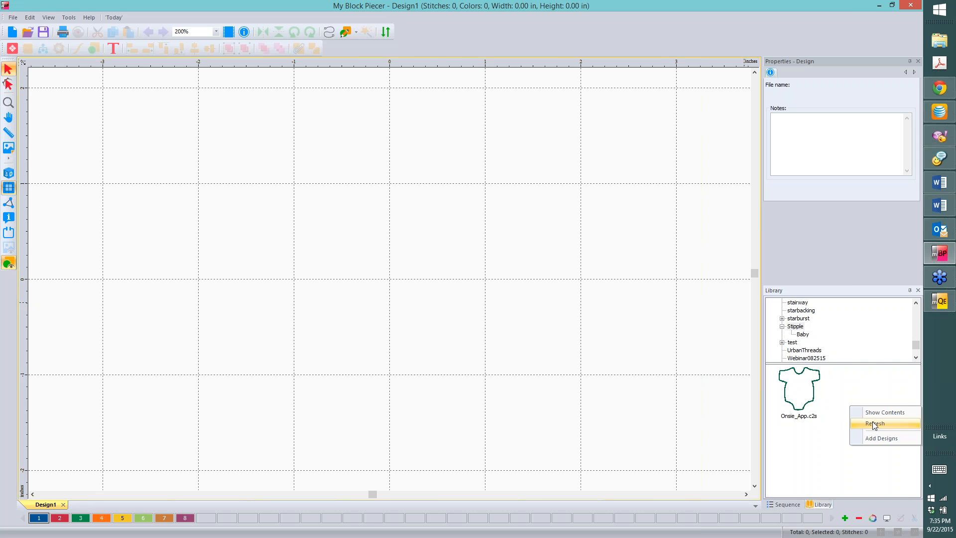
left_click(831, 390)
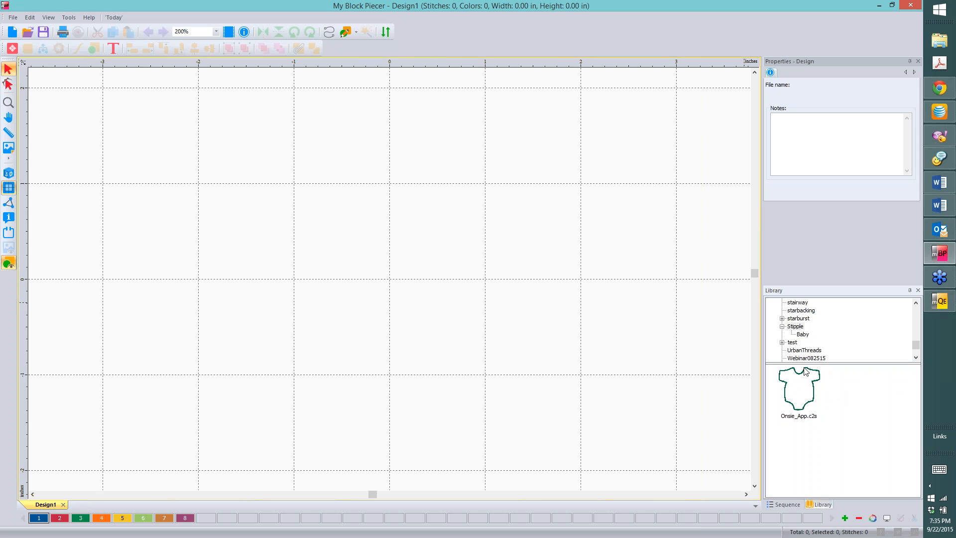
left_click(814, 374)
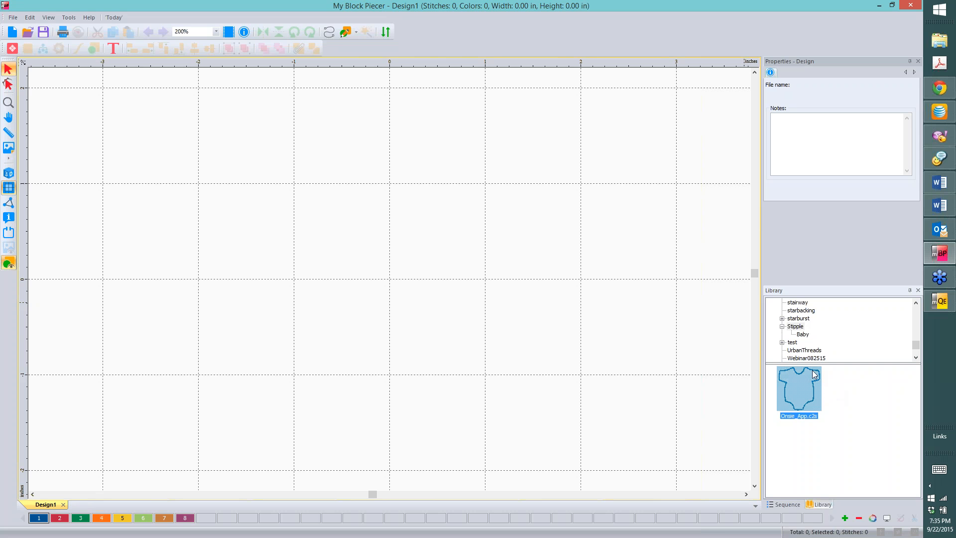
left_click_drag(814, 374, 415, 260)
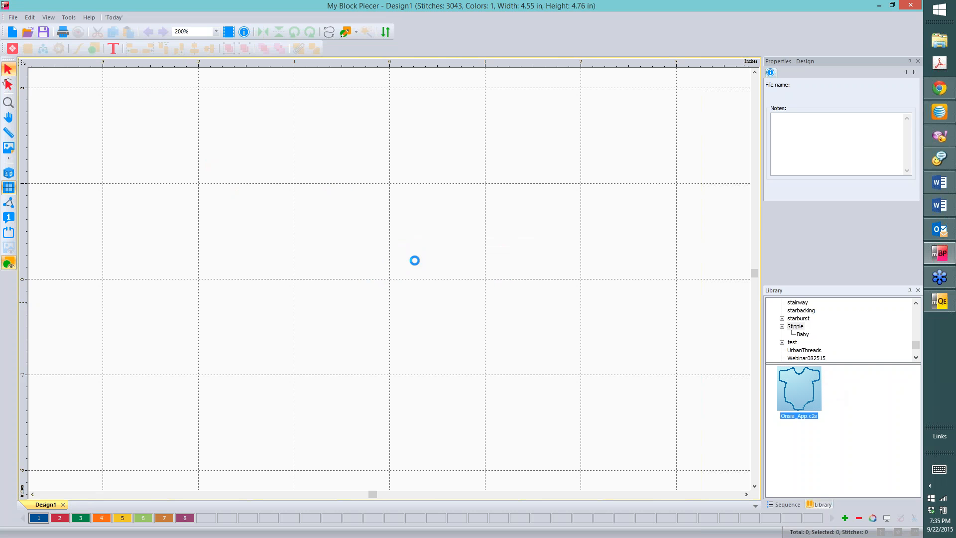
left_click(622, 172)
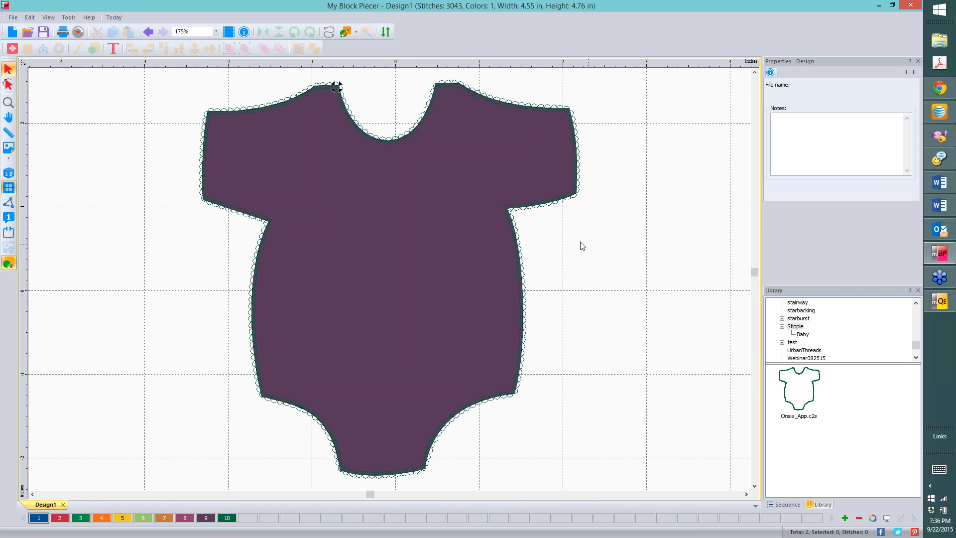
Display the design's sequence and select only the dark purple onesie artwork, without the green motif edge.
left_click(787, 505)
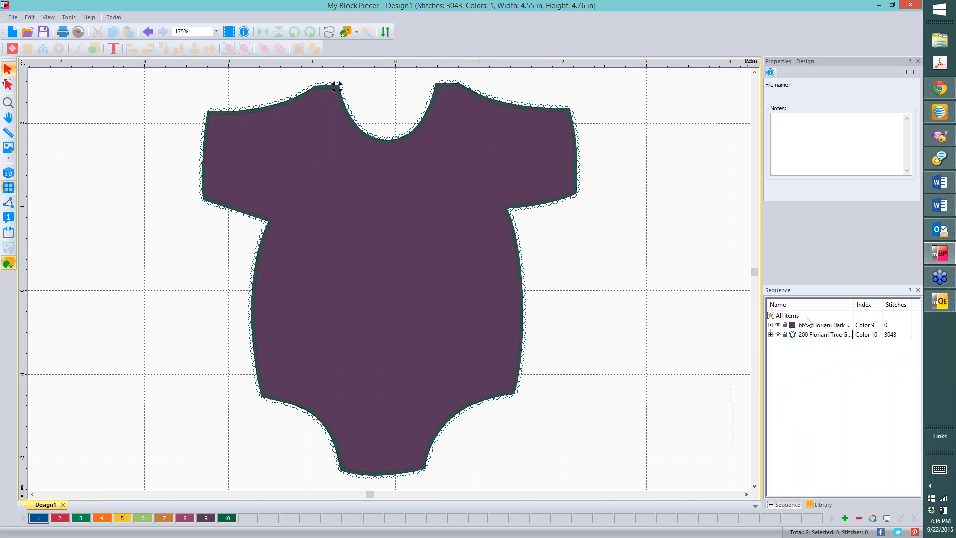
left_click(808, 324)
key("ctrl+a")
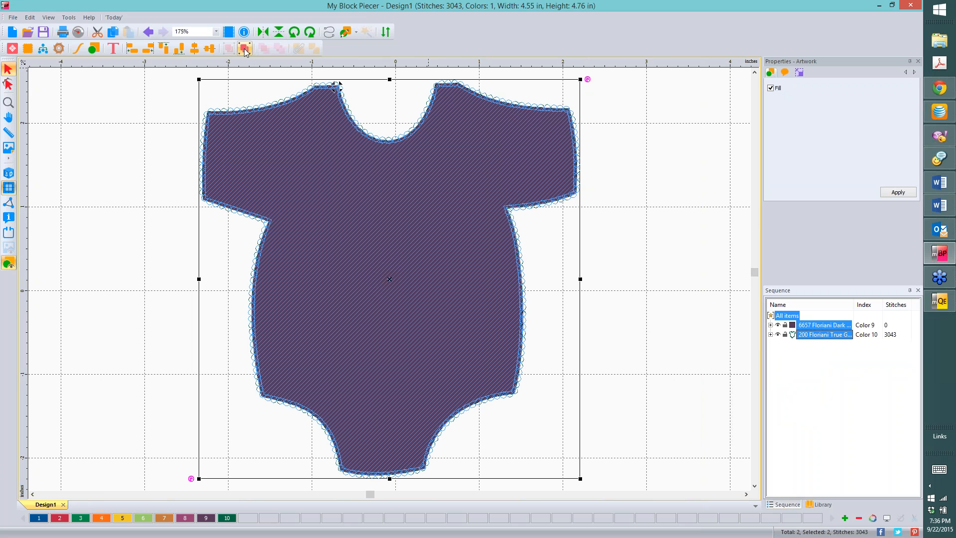
left_click(641, 184)
left_click(445, 158)
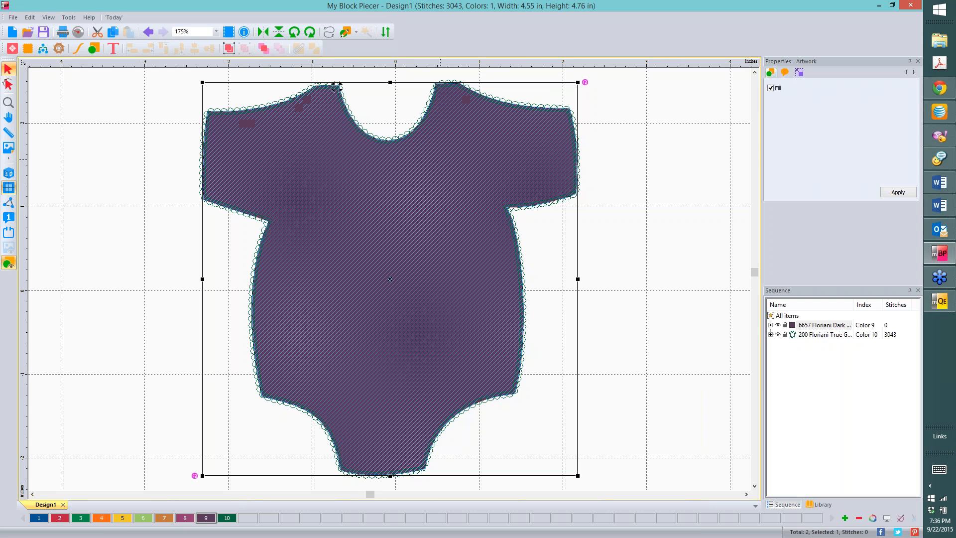
left_click(826, 325)
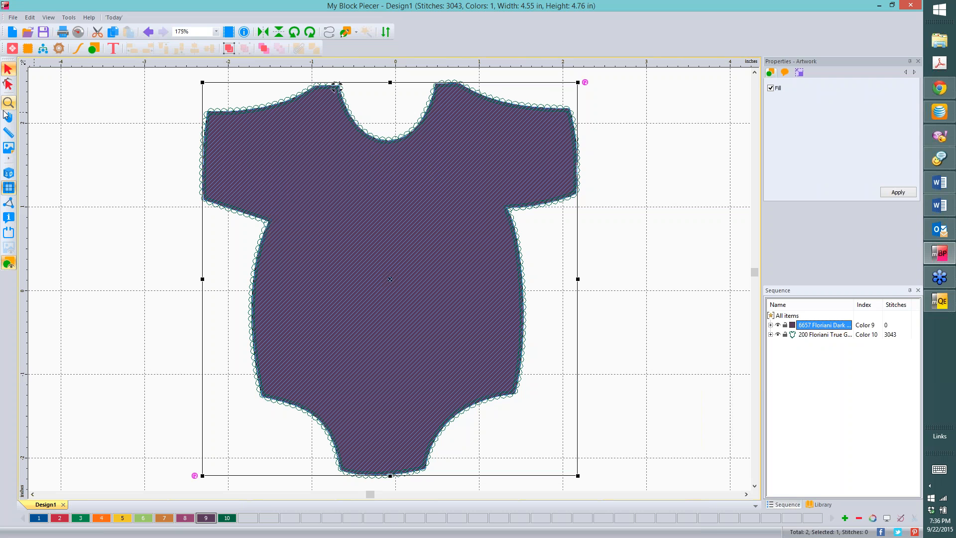
Open the Cutter for the selected onesie artwork and set its hoop to Brother SNC 6x6".
left_click(60, 49)
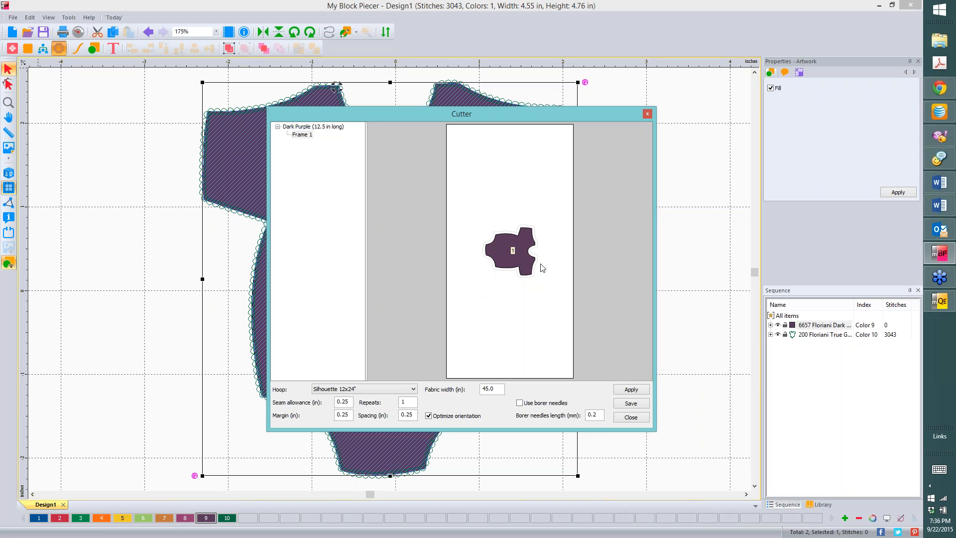
left_click(414, 389)
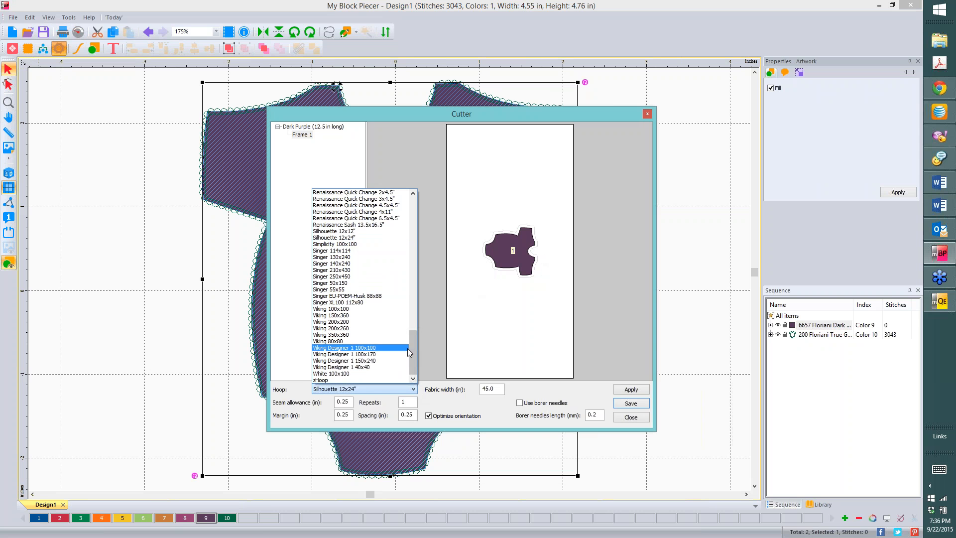
left_click_drag(415, 350, 415, 241)
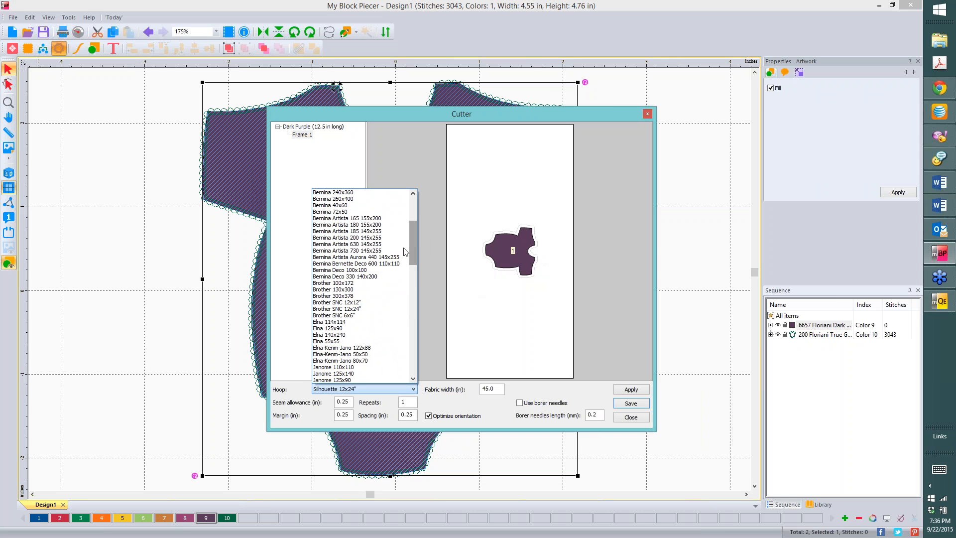
left_click(355, 318)
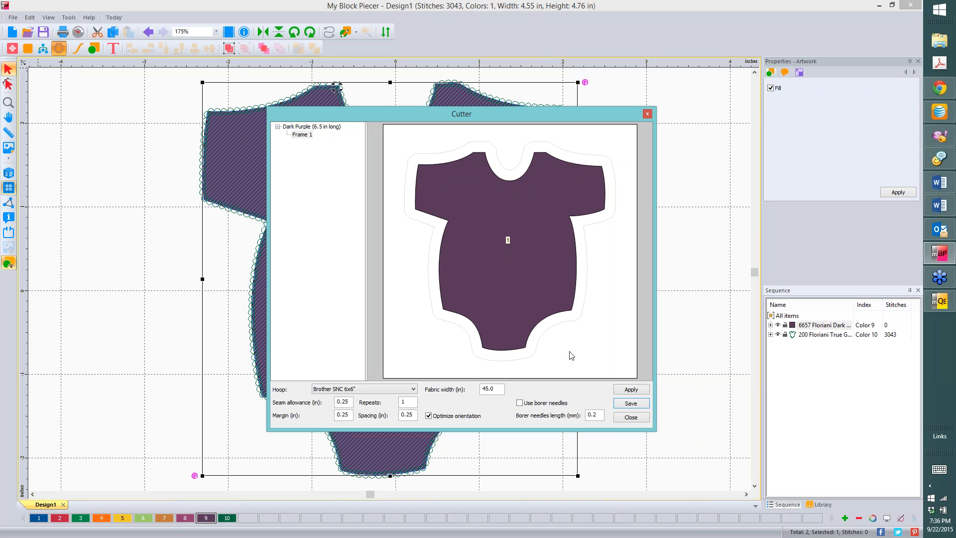
Change the cutter's hoop to Brother SNC 12x12".
left_click(414, 390)
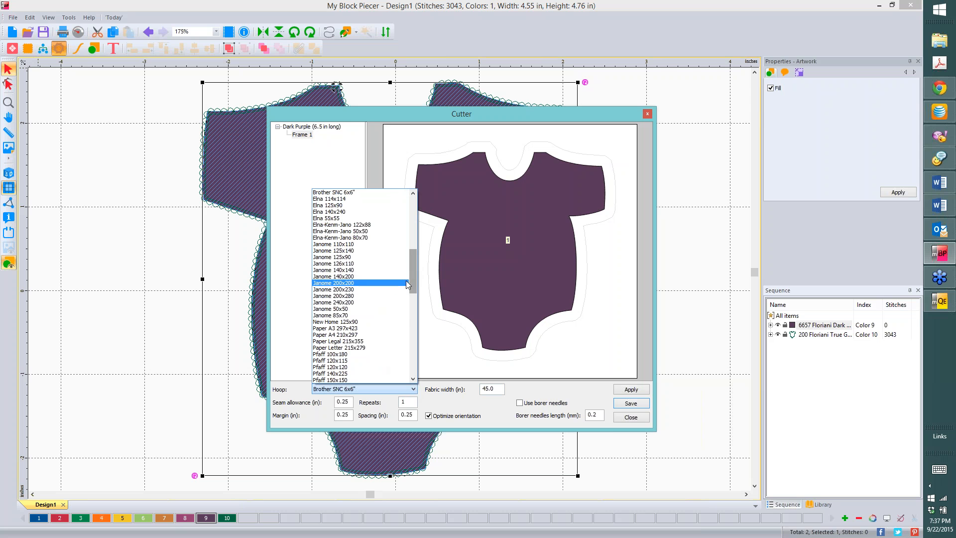
left_click_drag(412, 277, 409, 253)
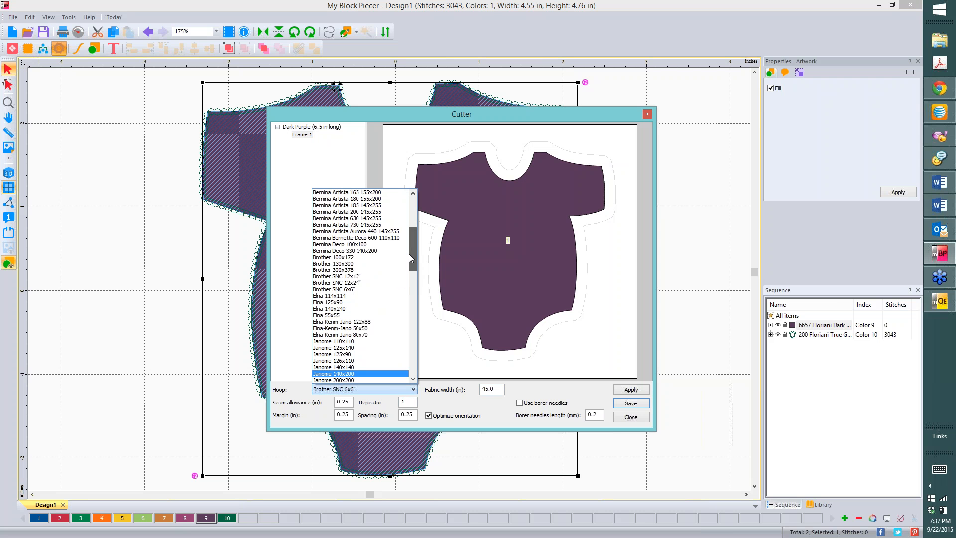
left_click(361, 277)
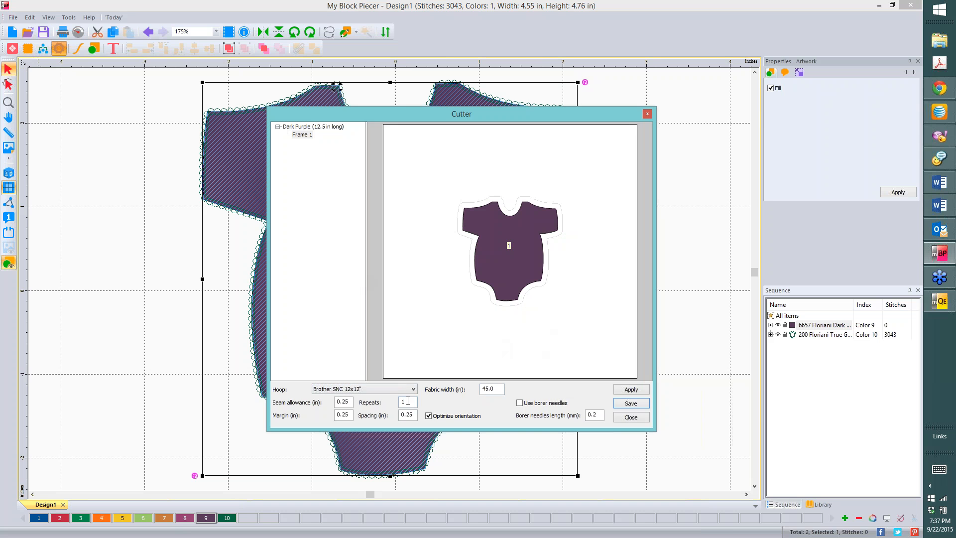
Apply 4 repeats of the onesie to the cutting layout and reduce its seam allowance to 0.125 in.
left_click_drag(408, 401, 392, 399)
type("4")
left_click(631, 390)
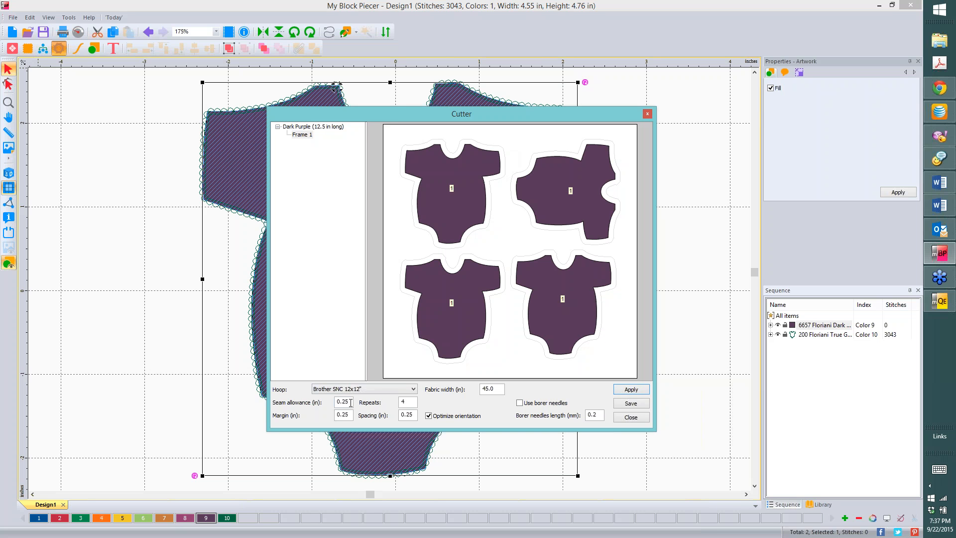
left_click_drag(351, 403, 343, 403)
type("125")
left_click(630, 390)
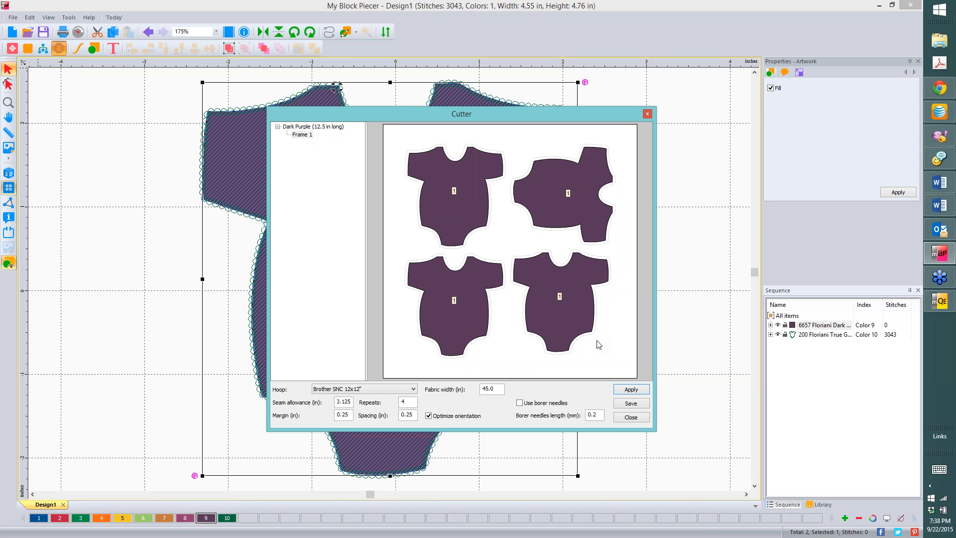
Save the cutting layout as onsie in the Designs folder, using the Brother SNC (FCM) format.
left_click(631, 407)
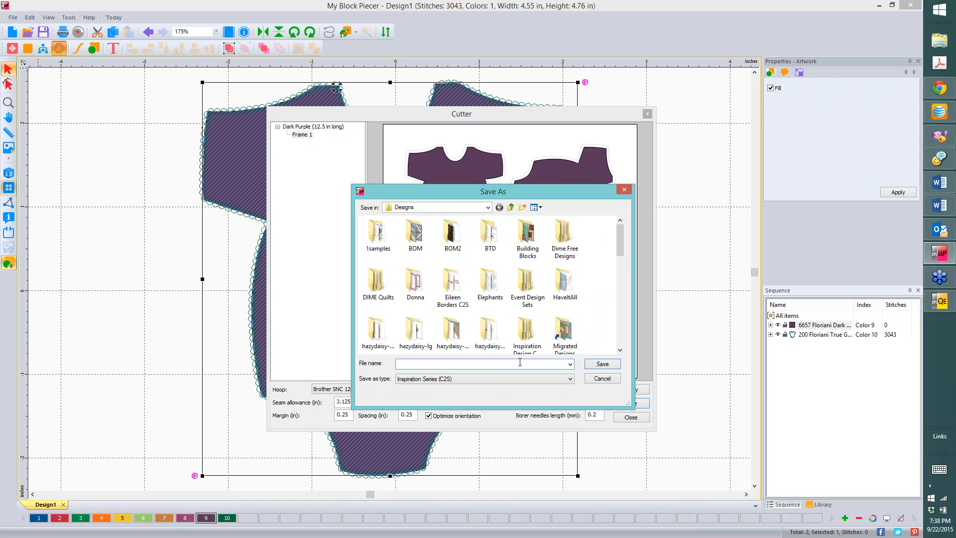
type("on")
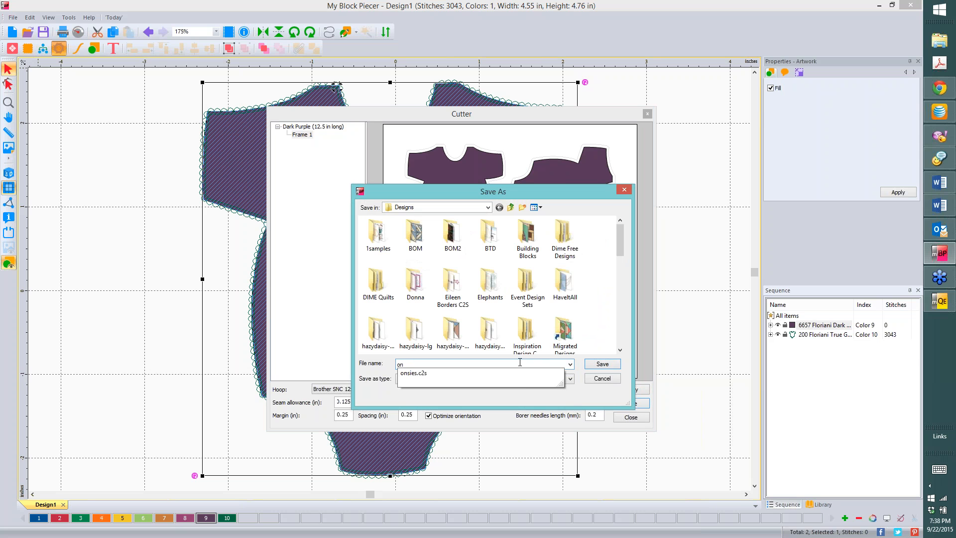
type("sie")
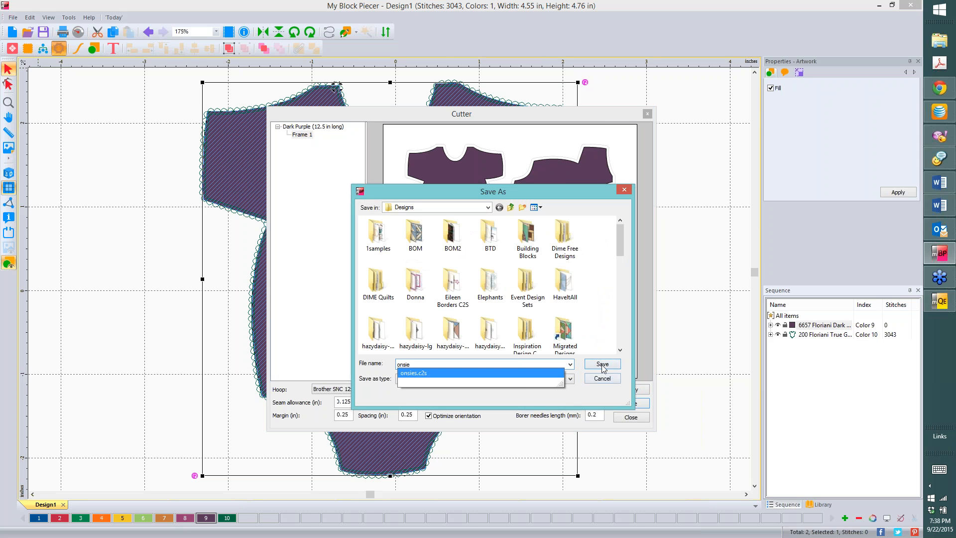
left_click(570, 381)
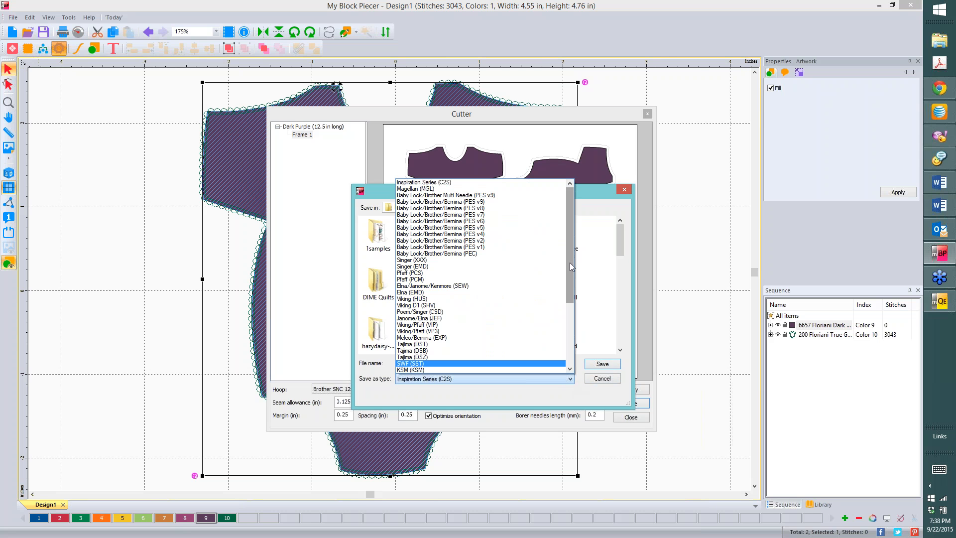
left_click_drag(569, 262, 580, 347)
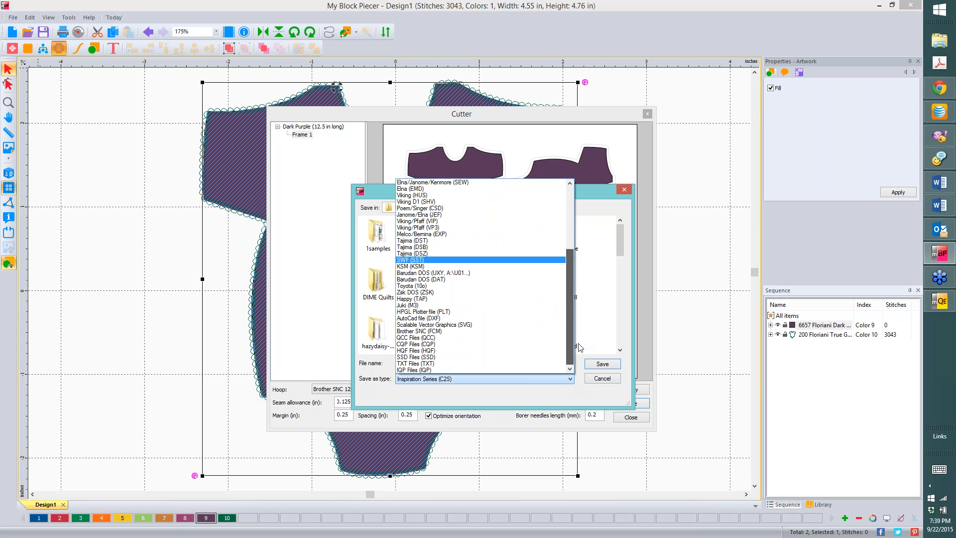
left_click(468, 331)
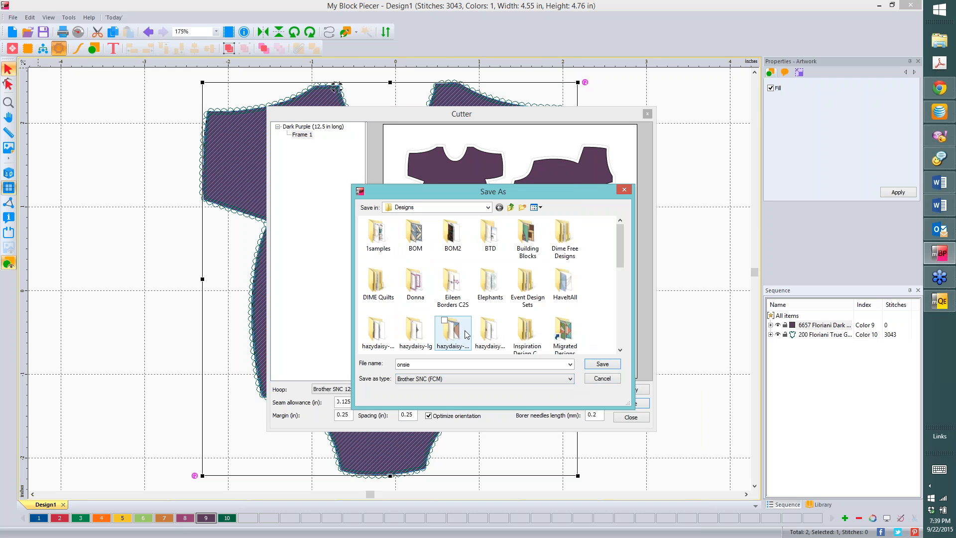
left_click(604, 365)
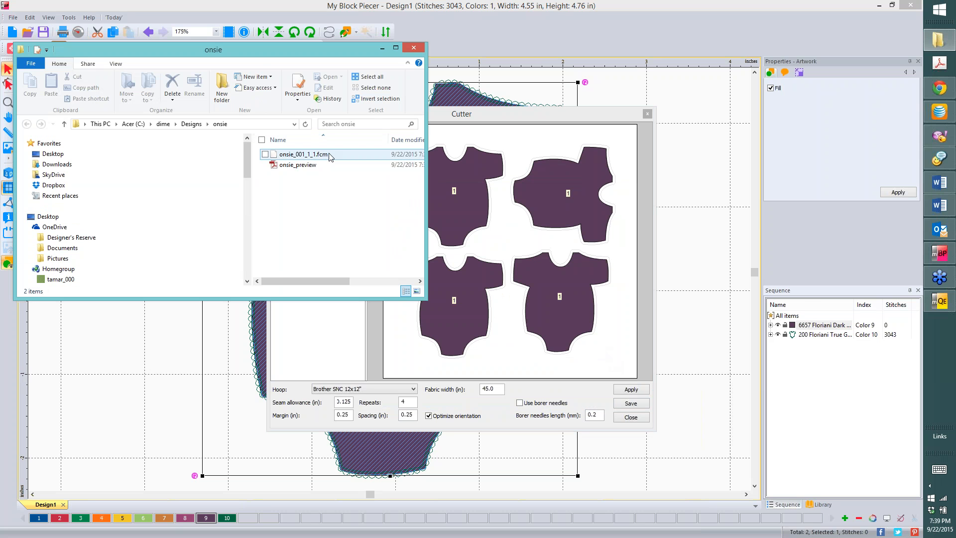
Examine the exported FCM cutting file and the onsie_preview PDF in the onsie folder, then close the folder window.
left_click(314, 155)
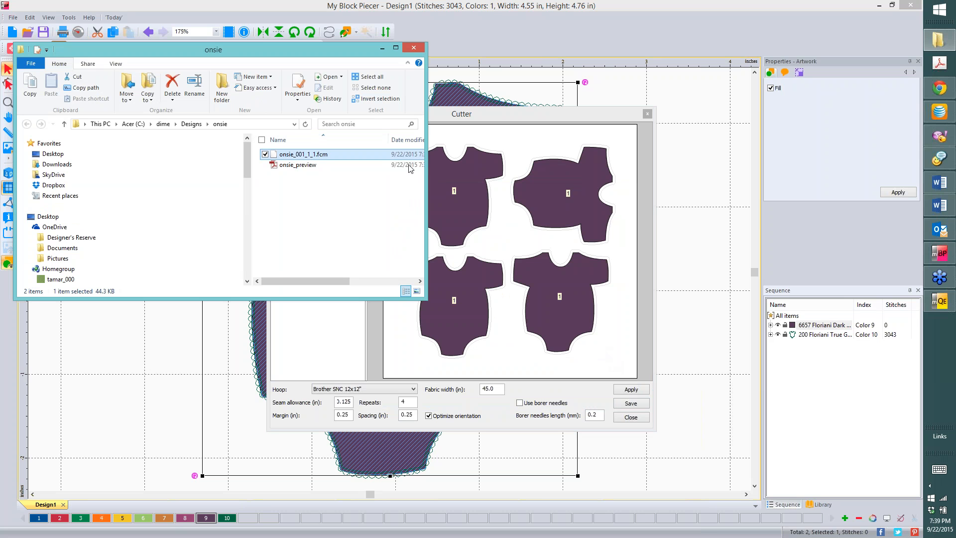
left_click_drag(427, 207, 533, 208)
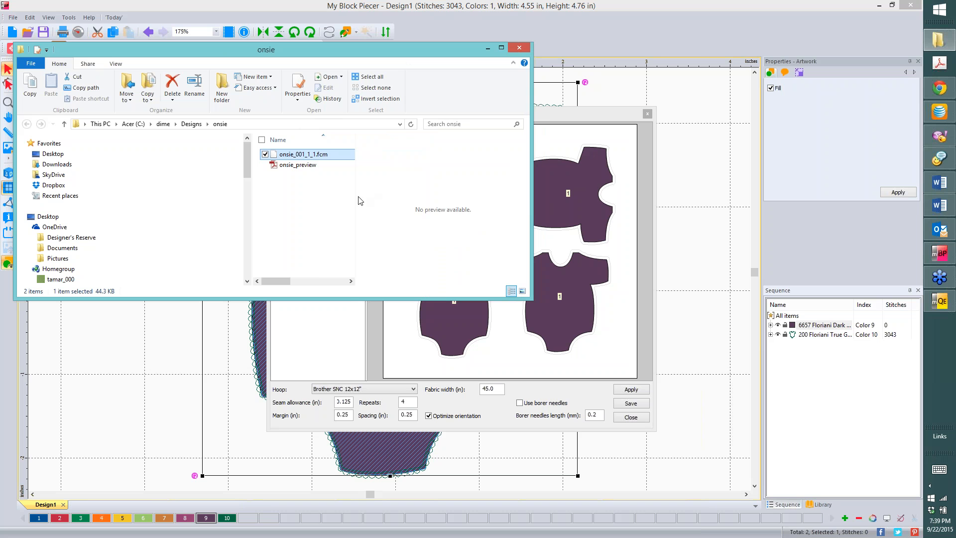
left_click_drag(355, 201, 393, 196)
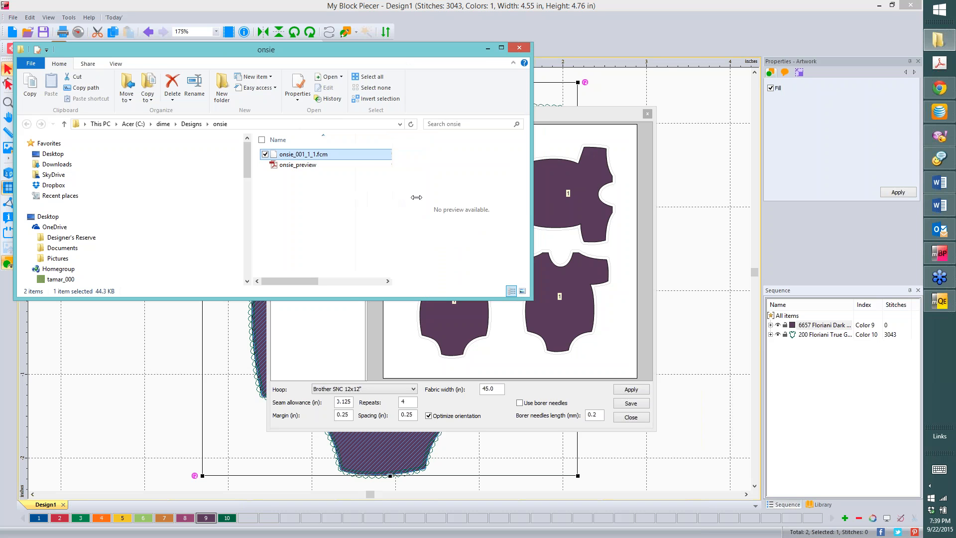
left_click(295, 166)
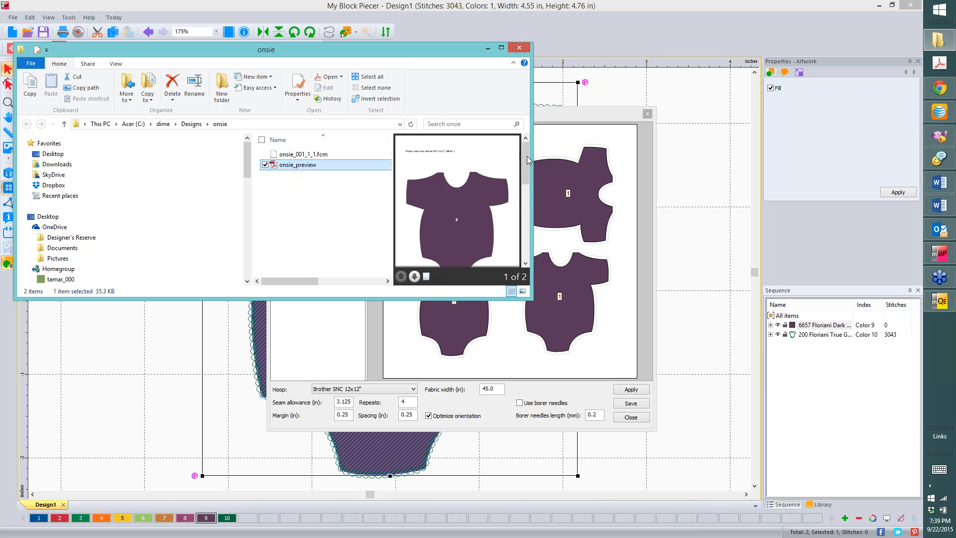
mouse_move(526, 154)
left_mouse_down()
mouse_move(528, 234)
mouse_move(525, 136)
left_mouse_up()
left_click(317, 156)
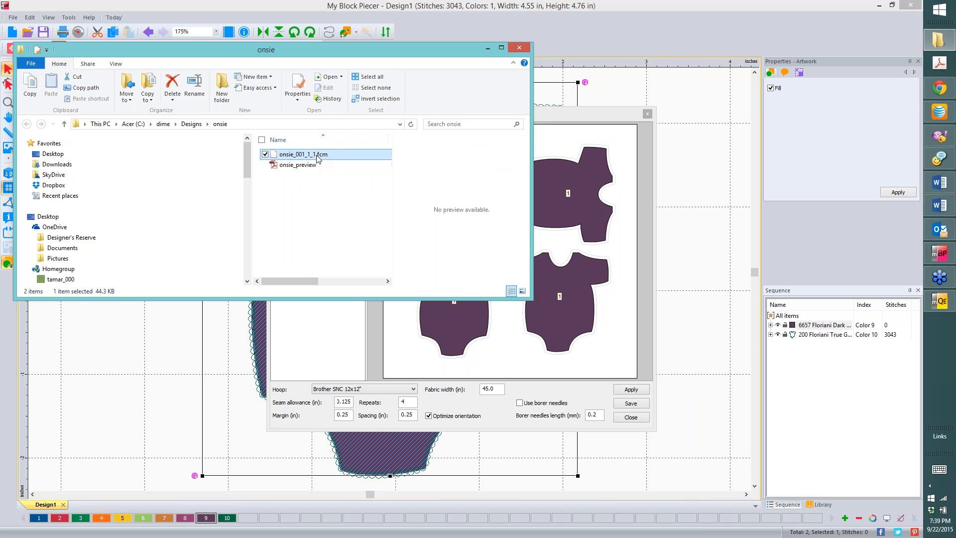
left_click(521, 49)
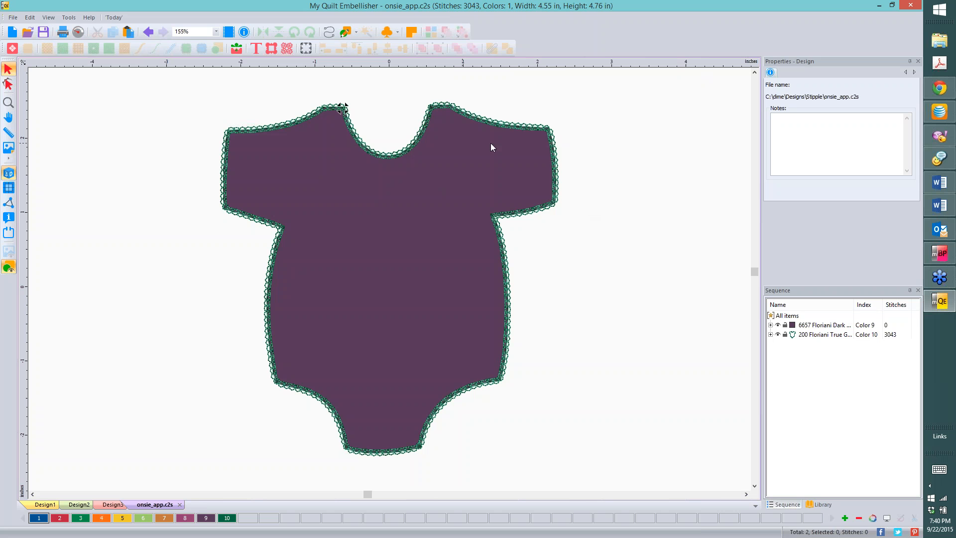
Switch to My Quilt Embellisher, hide the green motif edge of onsie_app.c2s and select the dark purple onesie artwork.
left_click(778, 335)
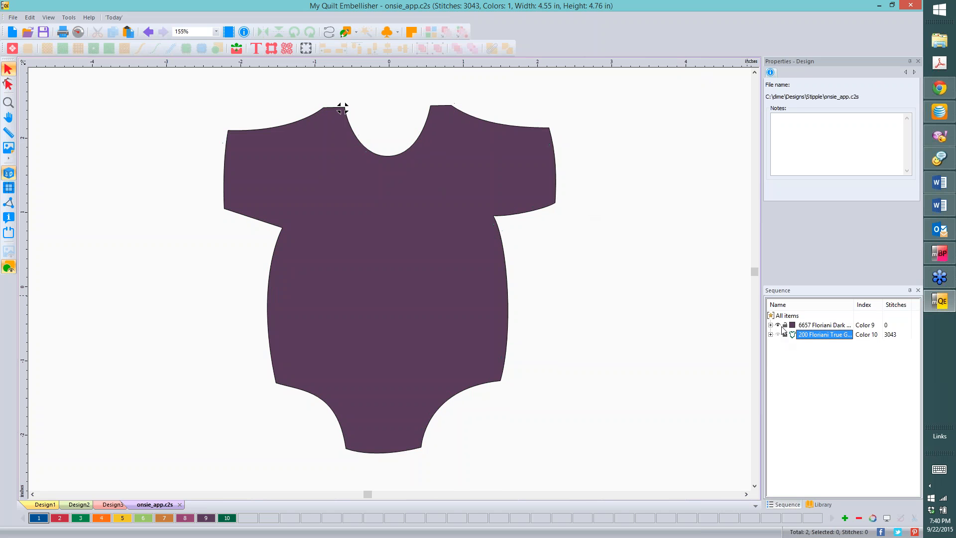
left_click(474, 163)
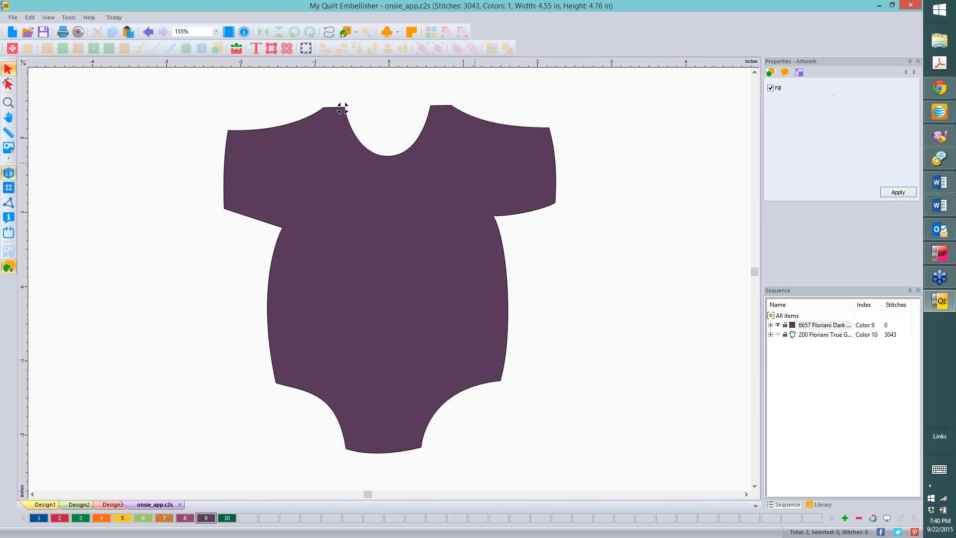
right_click(444, 163)
key("Escape")
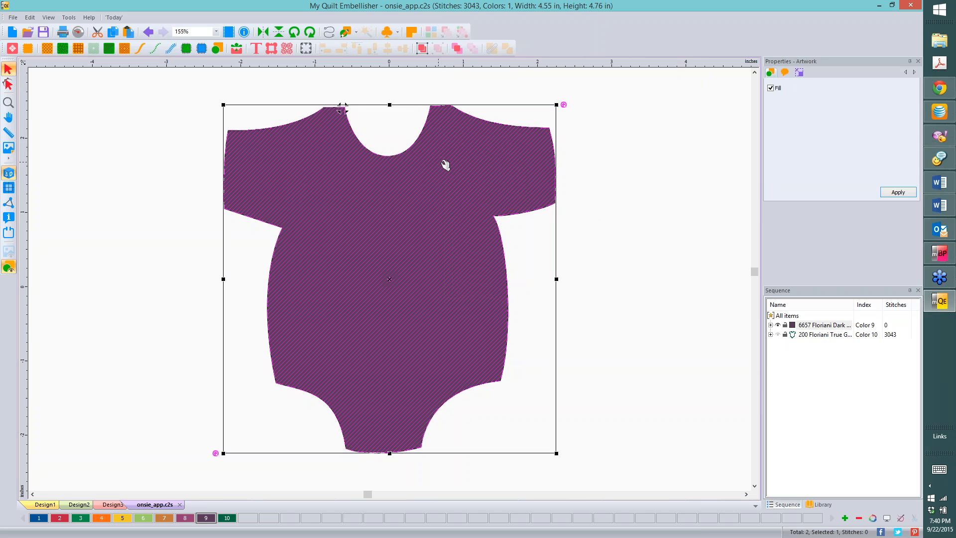
Duplicate the dark purple onesie artwork in place by copying and pasting it.
right_click(413, 181)
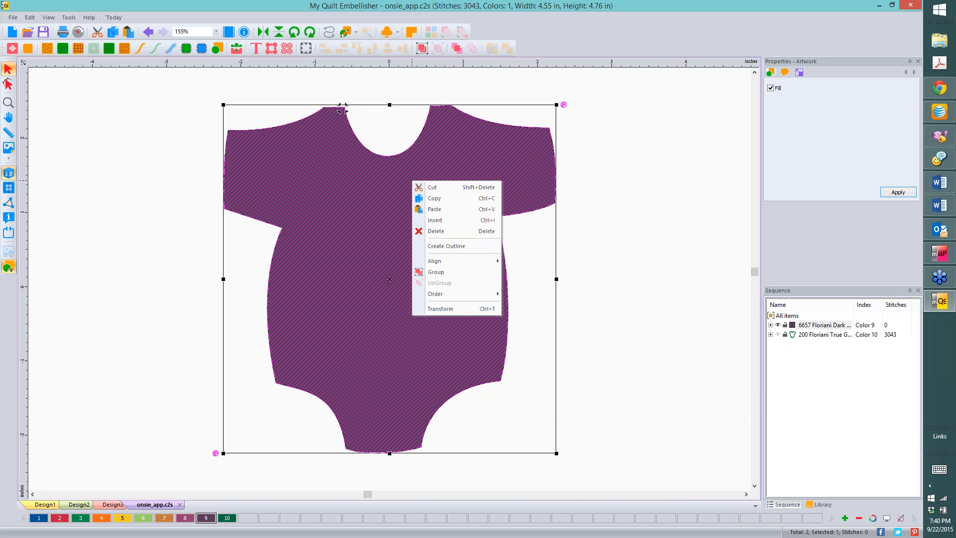
left_click(439, 198)
right_click(420, 204)
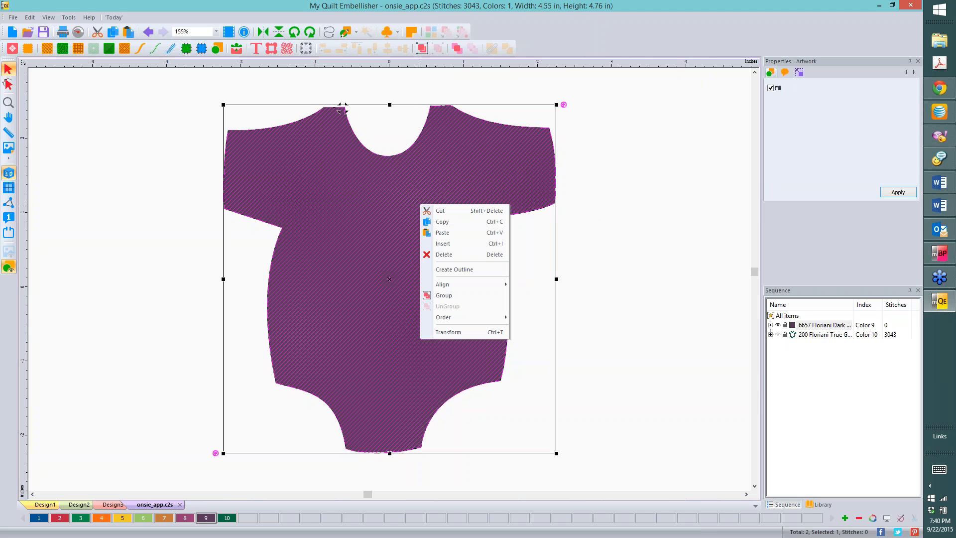
left_click(459, 237)
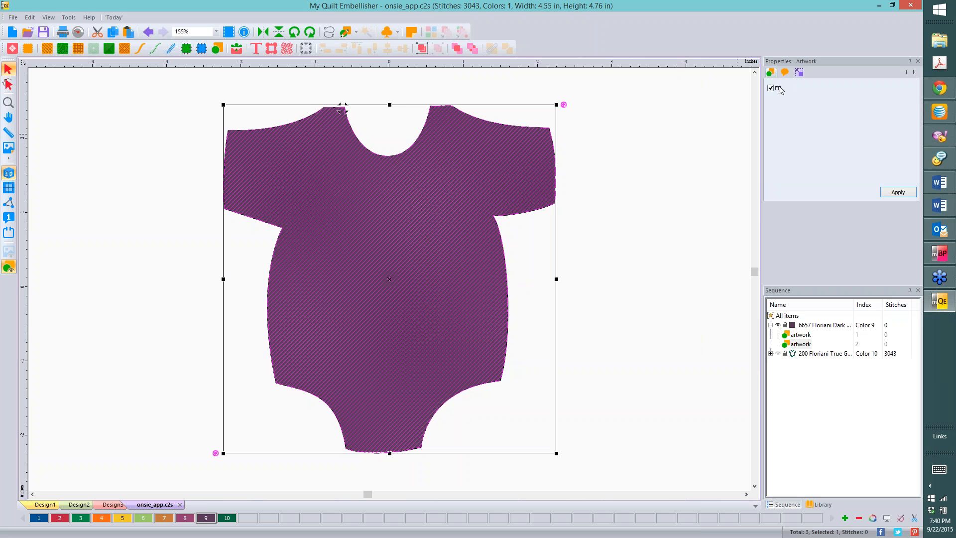
Set the duplicated onesie's width to 4.60 in, keeping its aspect ratio.
left_click(799, 73)
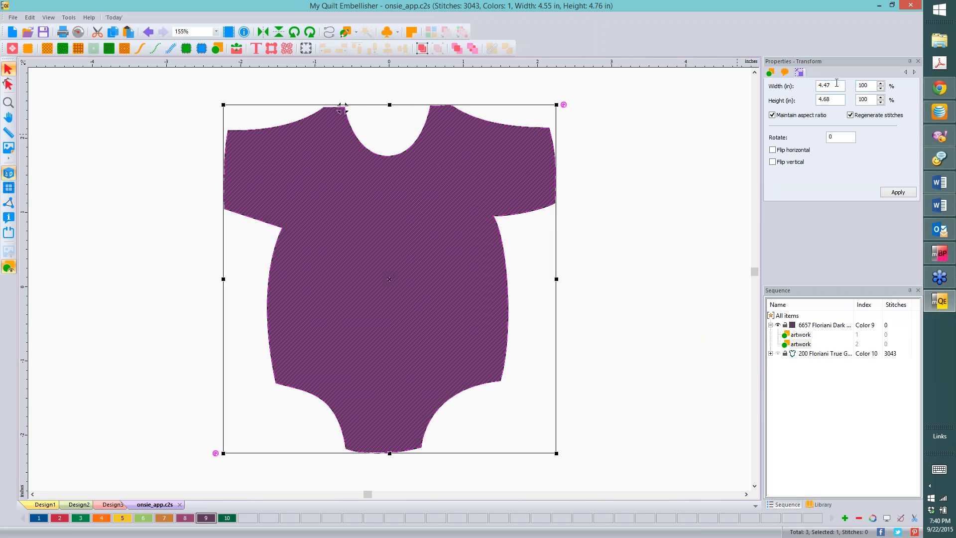
left_click_drag(831, 85, 825, 84)
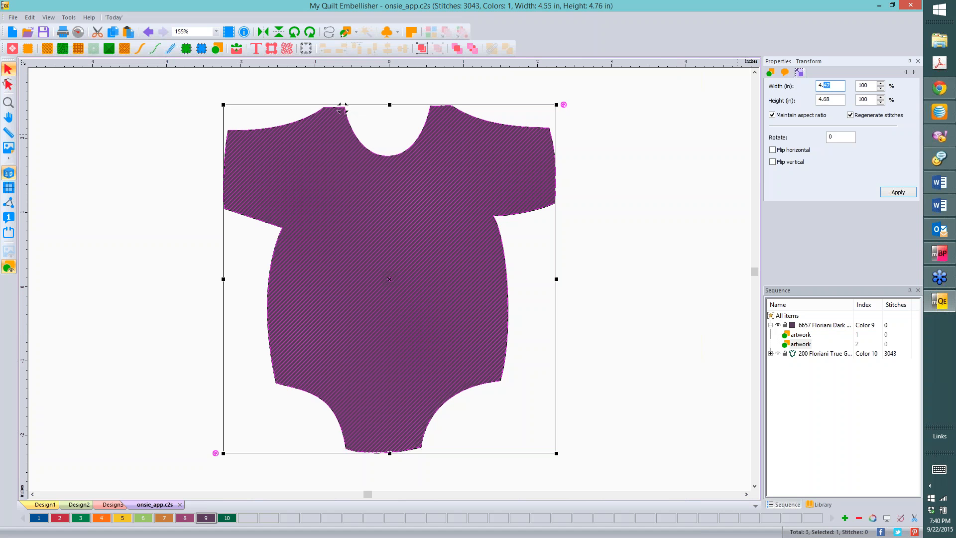
type("60")
left_click(900, 193)
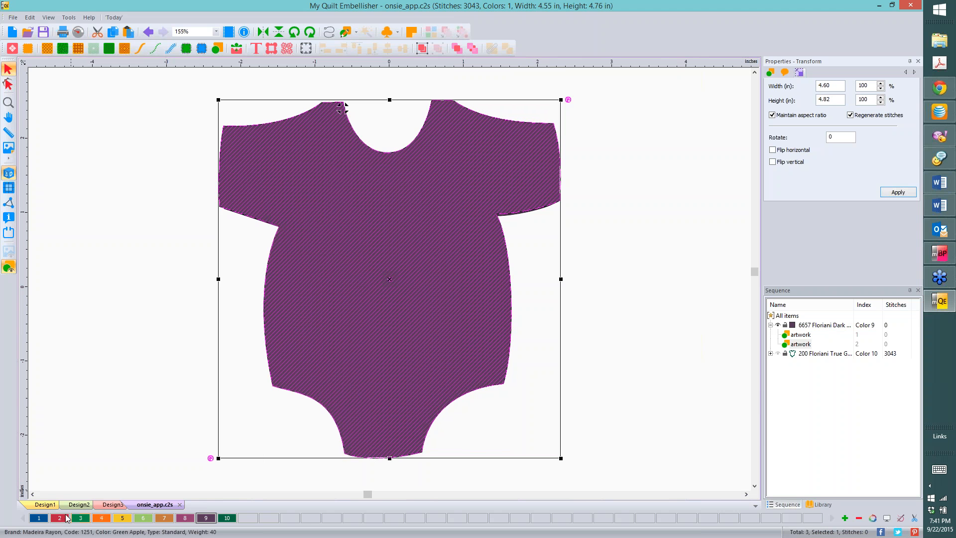
Recolor the enlarged onesie with Madeira Rayon 1251 Green Apple and order it behind the dark purple original.
left_click(81, 518)
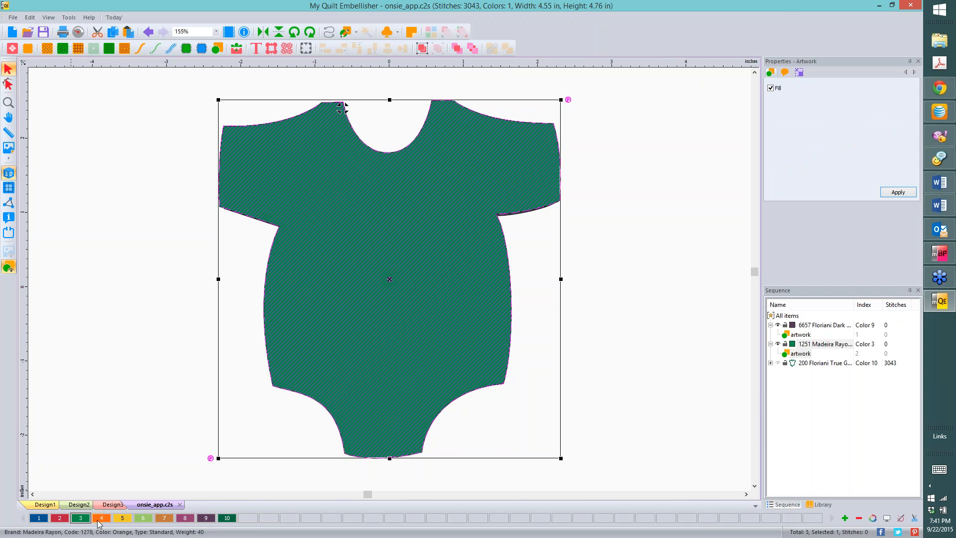
left_click(472, 49)
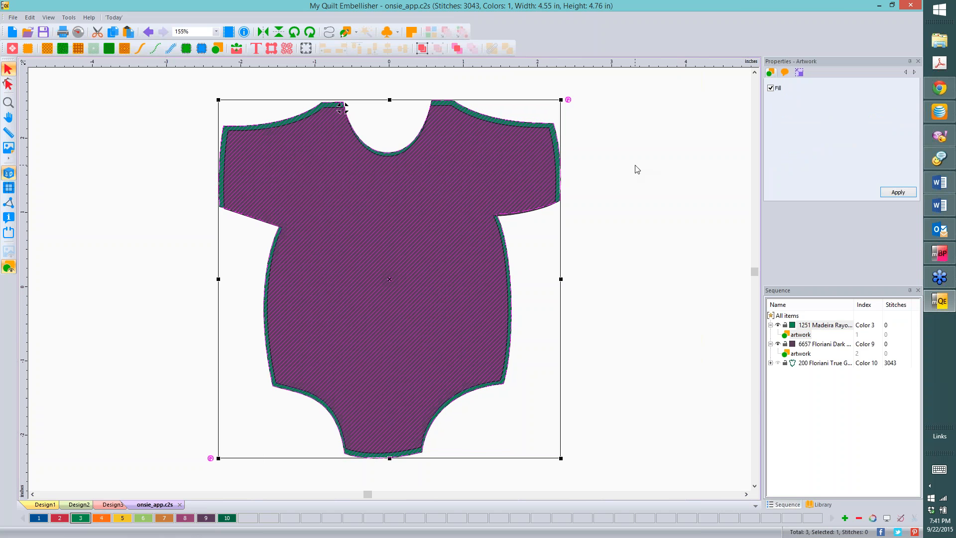
left_click(637, 169)
Select both the purple and green onesie artworks and center them on each other.
left_click(448, 193)
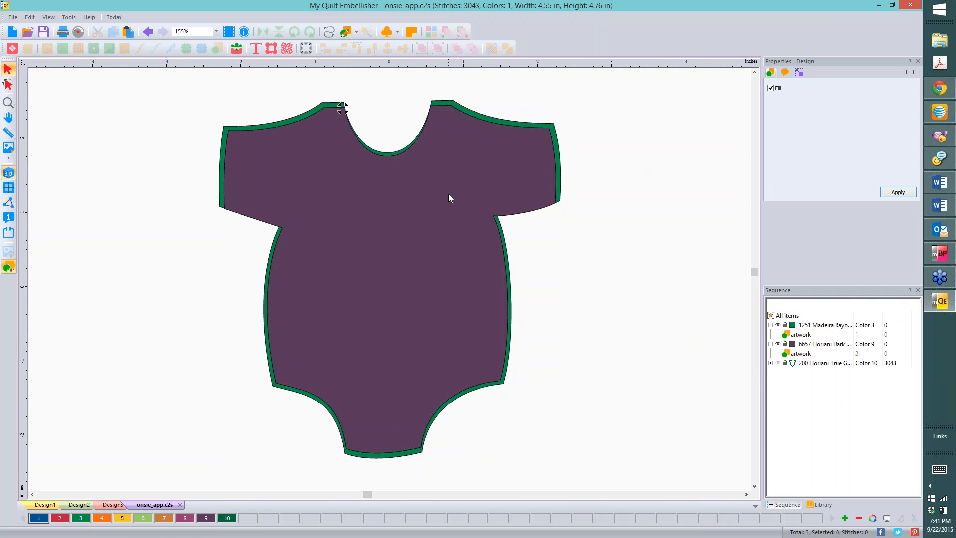
left_click_drag(448, 193, 445, 192)
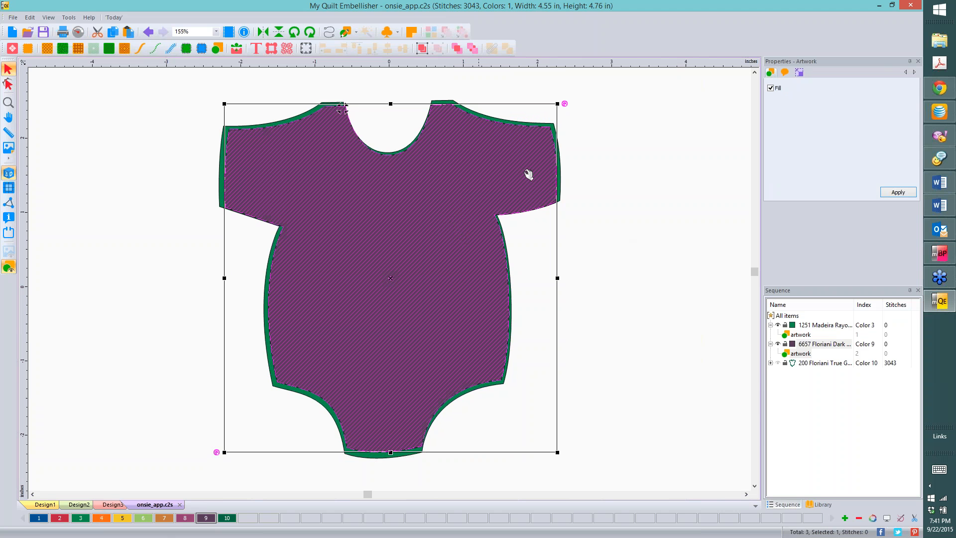
key("ctrl+a")
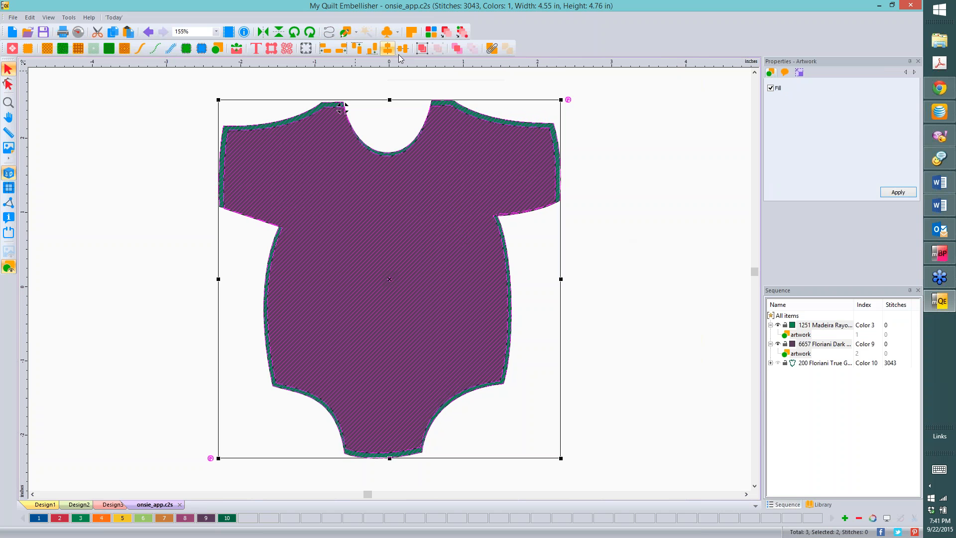
left_click(597, 172)
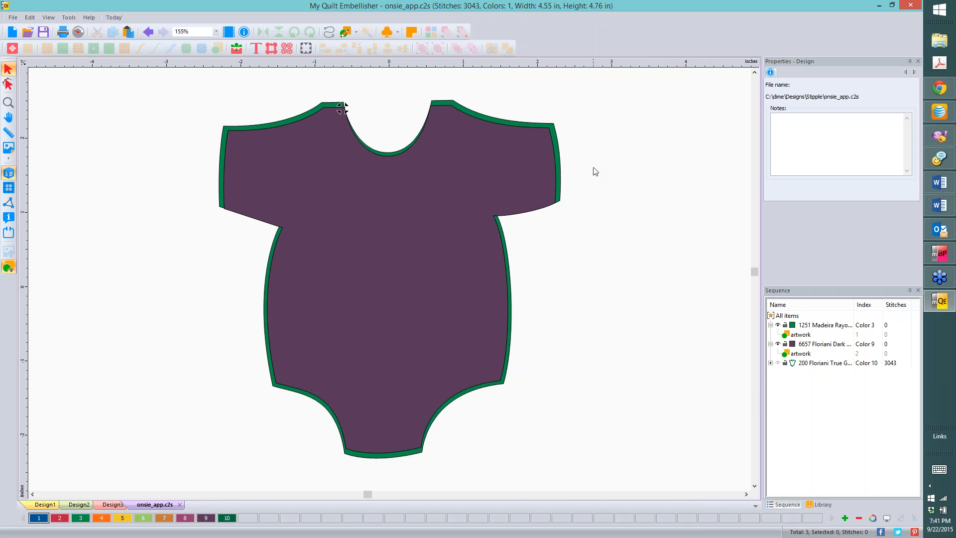
Select the enlarged green onesie behind the purple one.
left_click(555, 131)
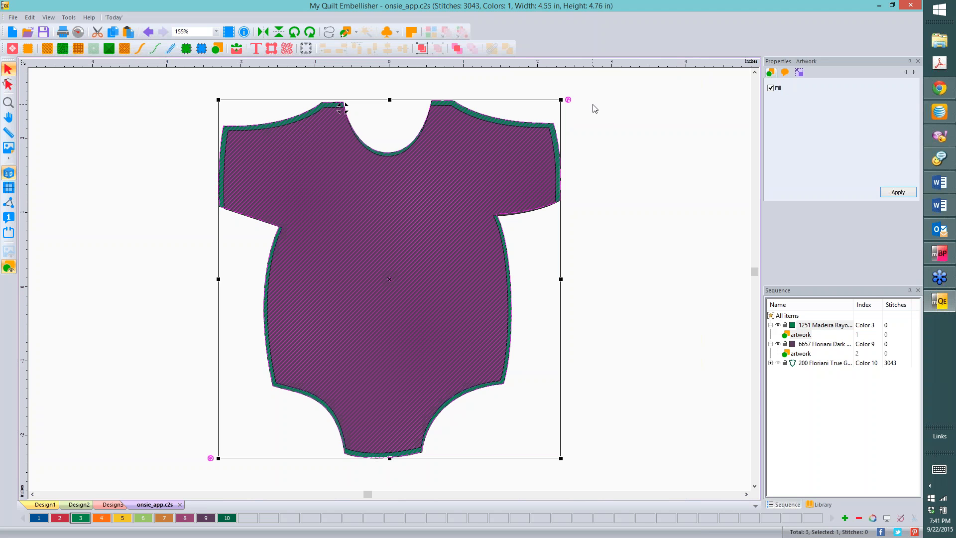
left_click(624, 137)
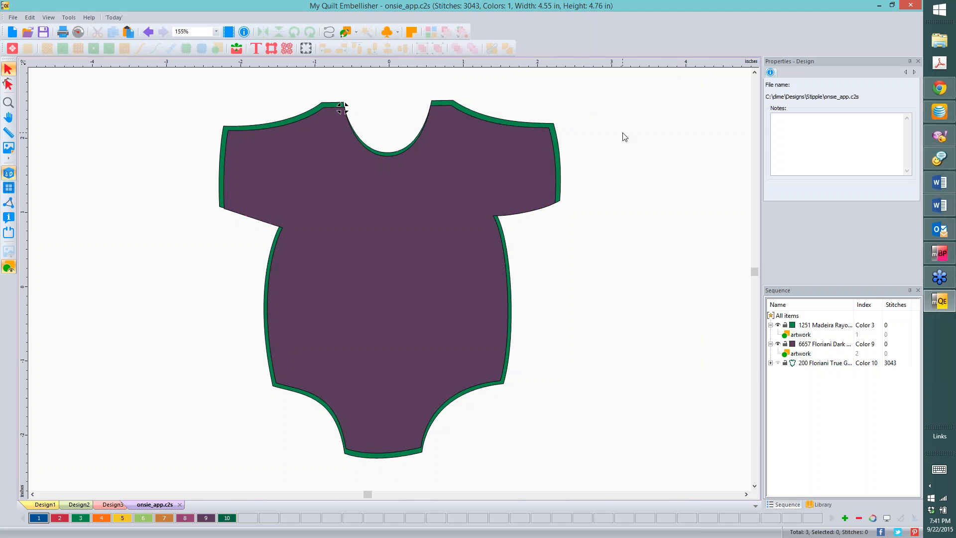
left_click(557, 135)
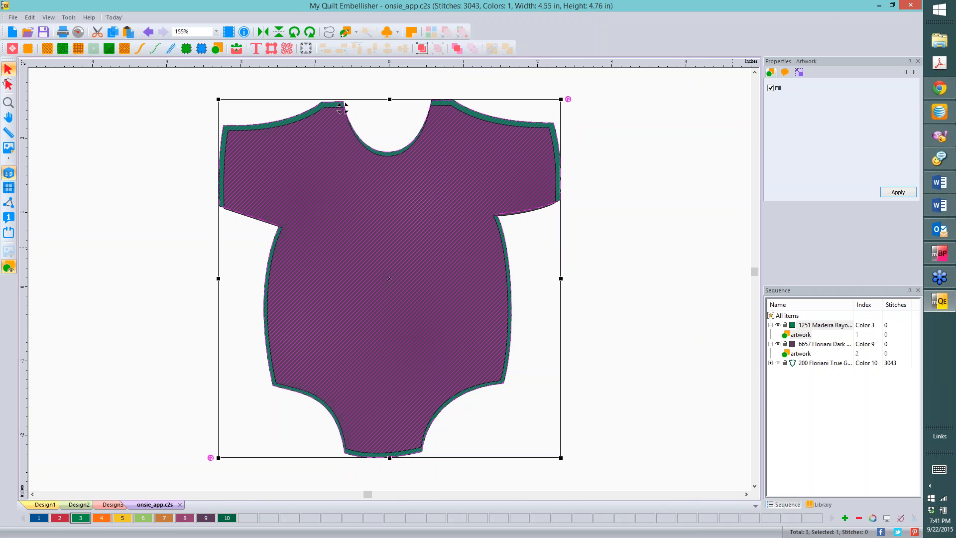
Switch to My Block Piecer, close the Cutter window and deselect the onesie.
left_click(950, 301)
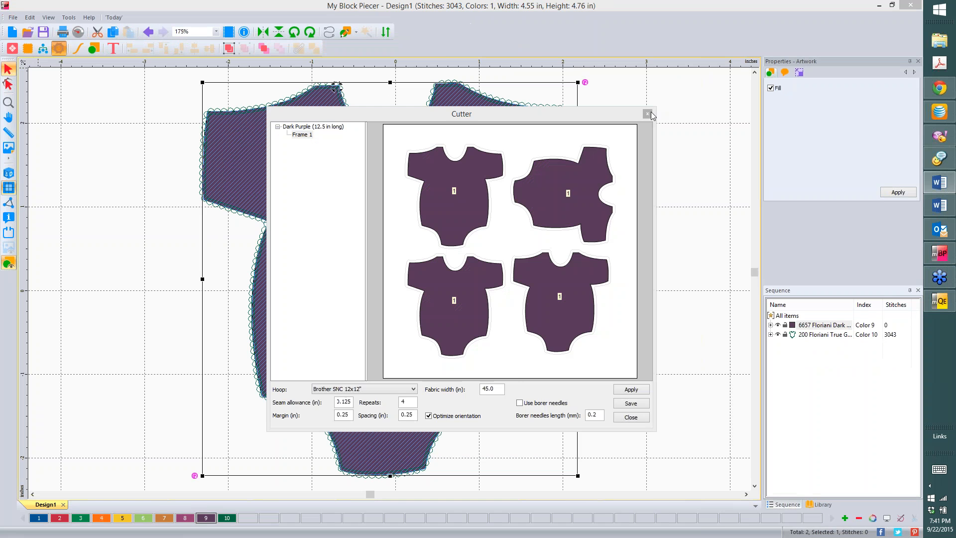
left_click(659, 111)
left_click(616, 121)
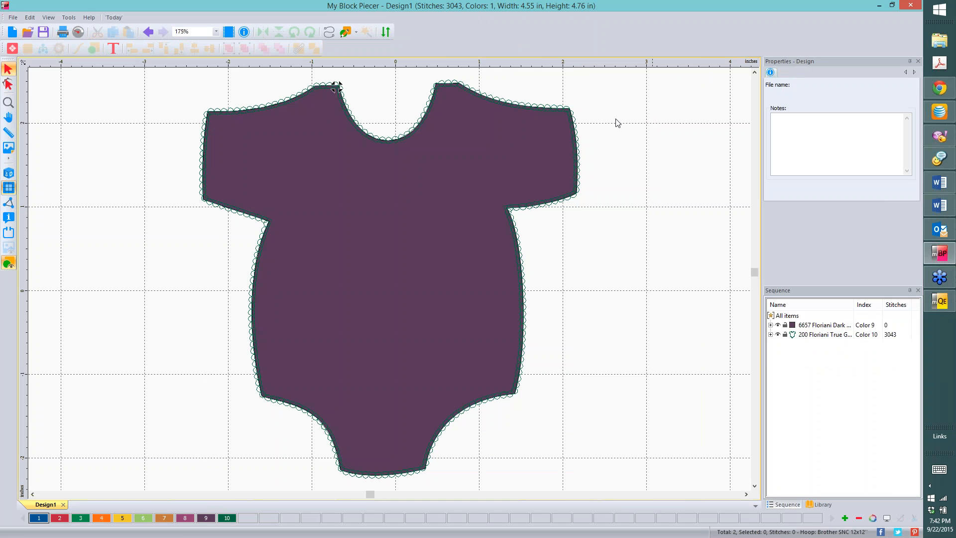
Hide the onesie's green motif edge and create an outline around the dark purple artwork at a distance of 0.125 in.
left_click(778, 335)
left_click(461, 177)
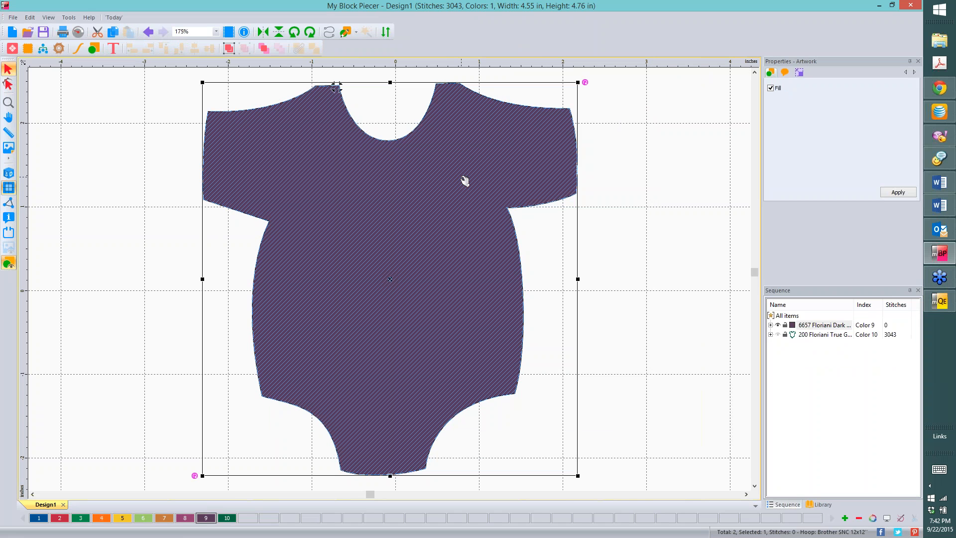
right_click(427, 175)
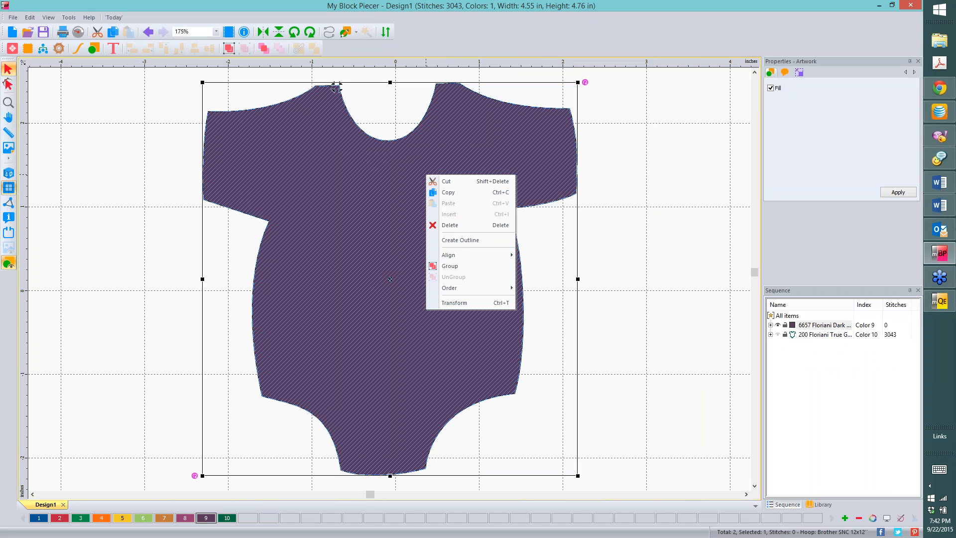
left_click(475, 241)
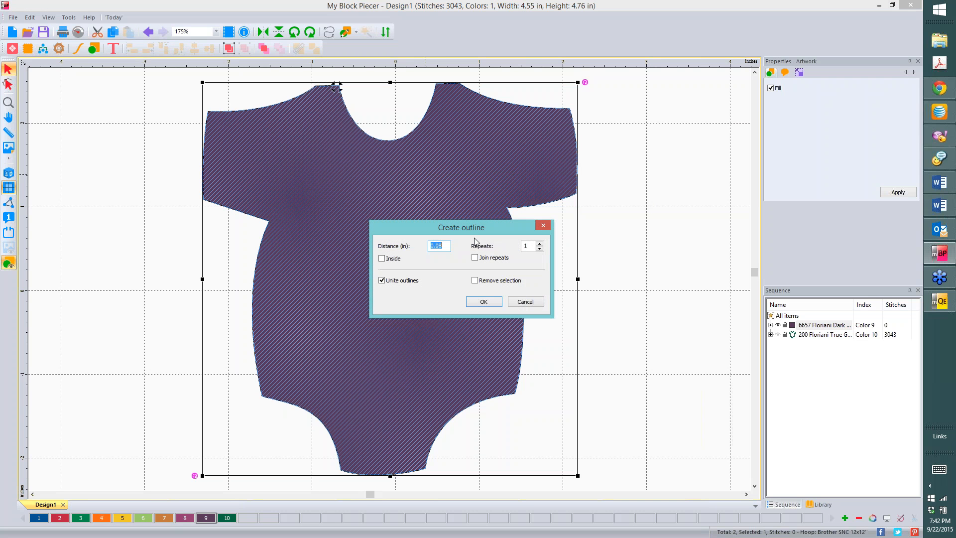
left_click_drag(445, 245, 436, 244)
type("125")
left_click(484, 302)
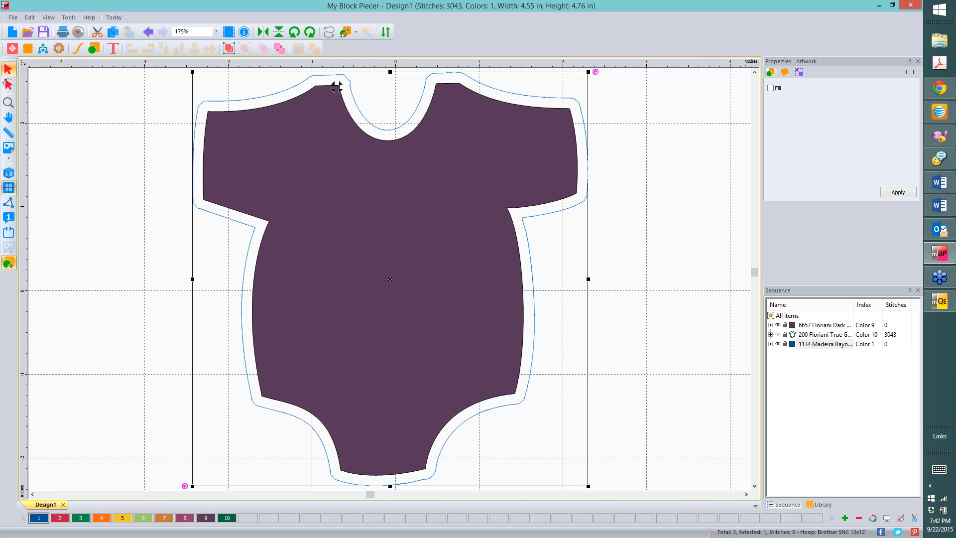
Hide and show the blue outline around the onesie to compare the design with and without it.
left_click(778, 344)
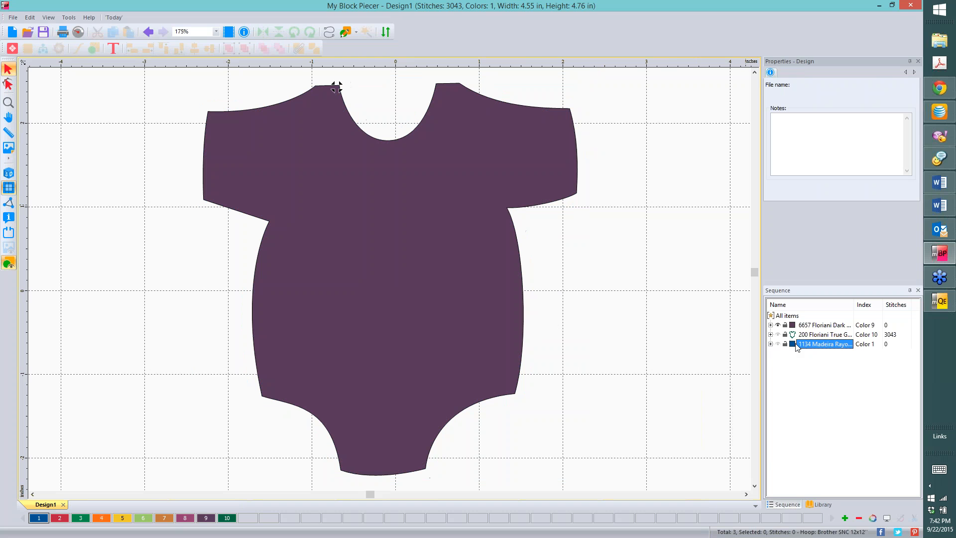
left_click(770, 344)
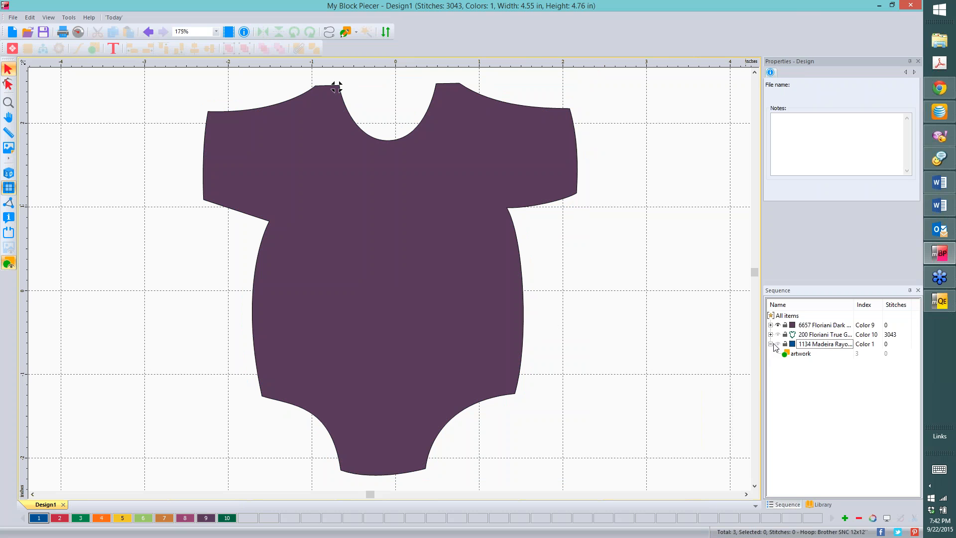
left_click(777, 347)
left_click(778, 345)
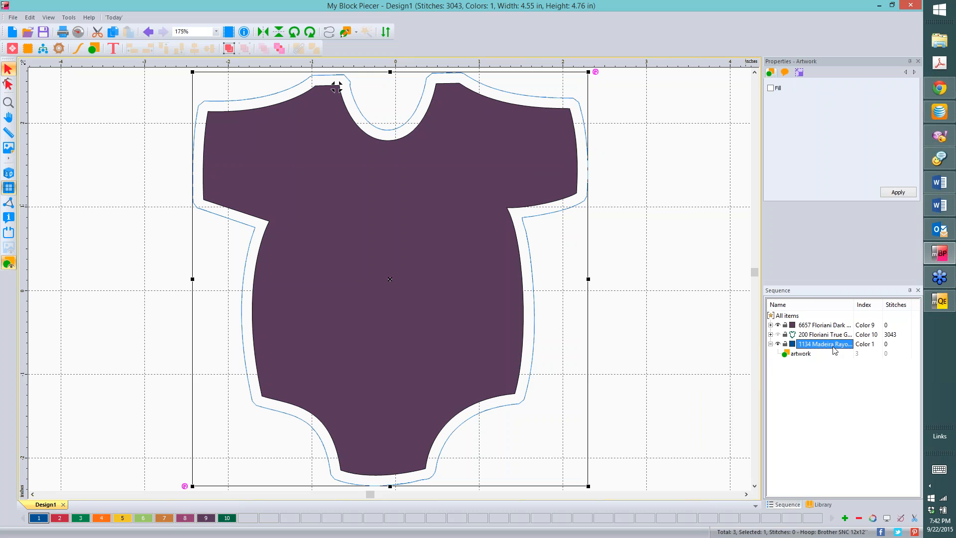
left_click(686, 193)
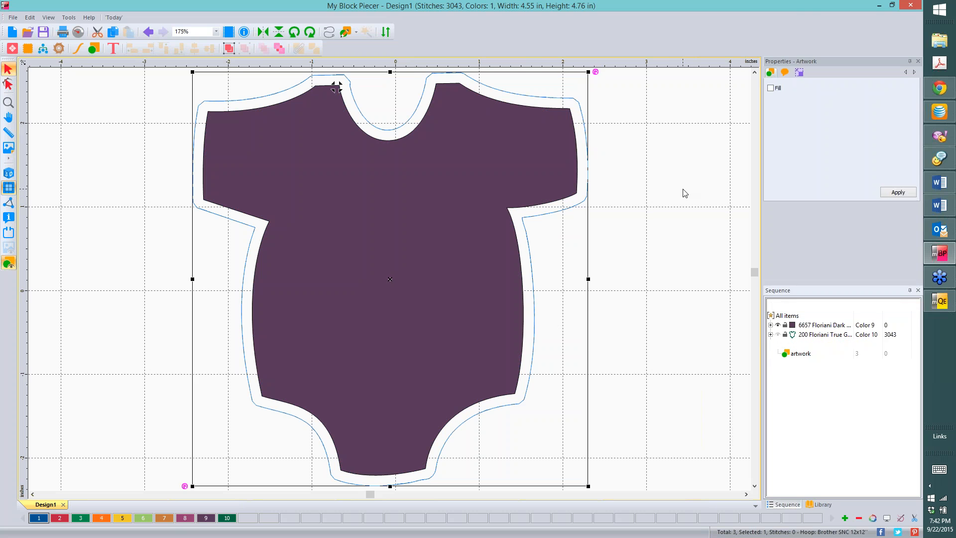
left_click(561, 101)
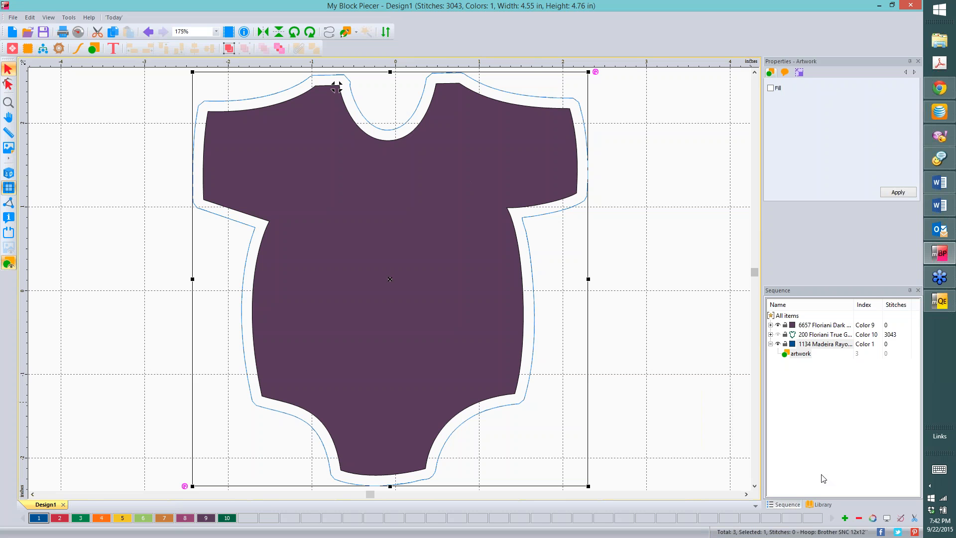
left_click(823, 506)
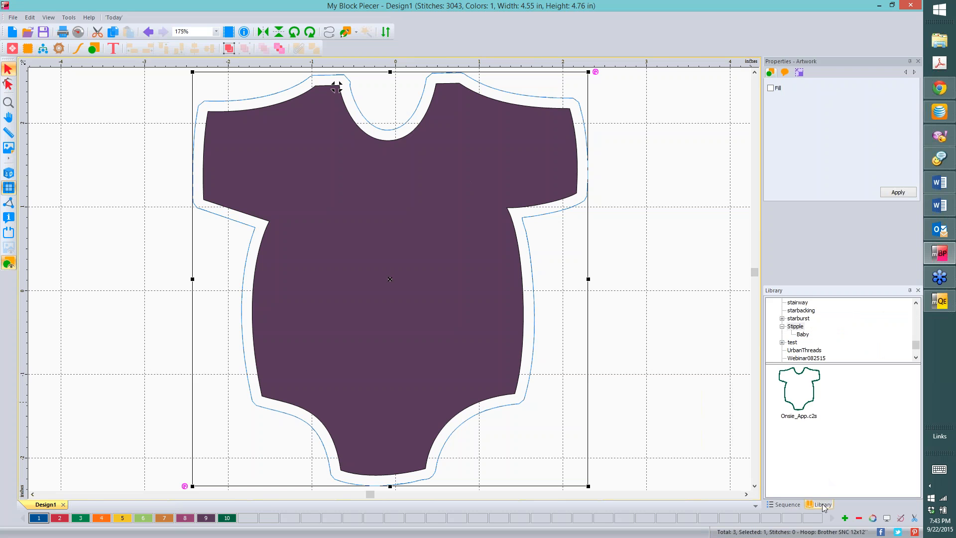
left_click(785, 505)
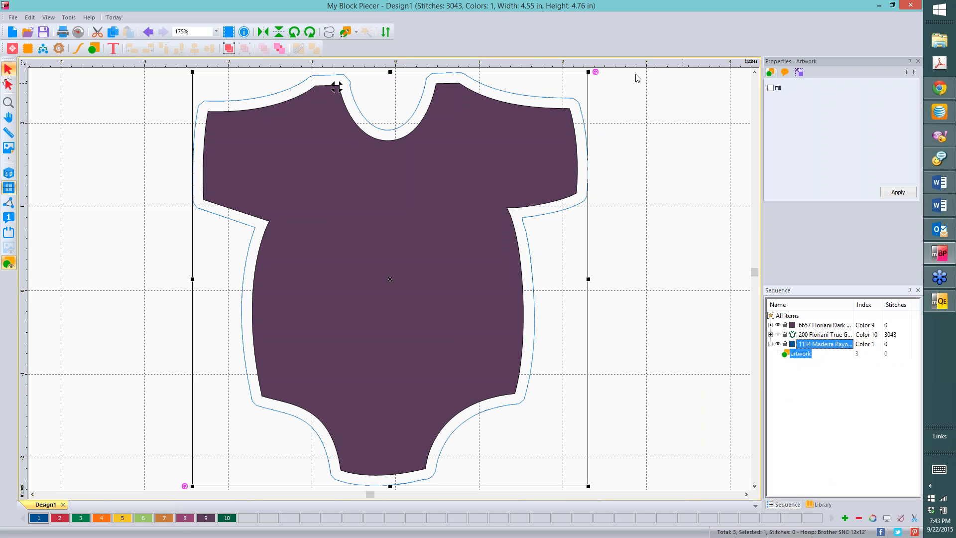
left_click(941, 256)
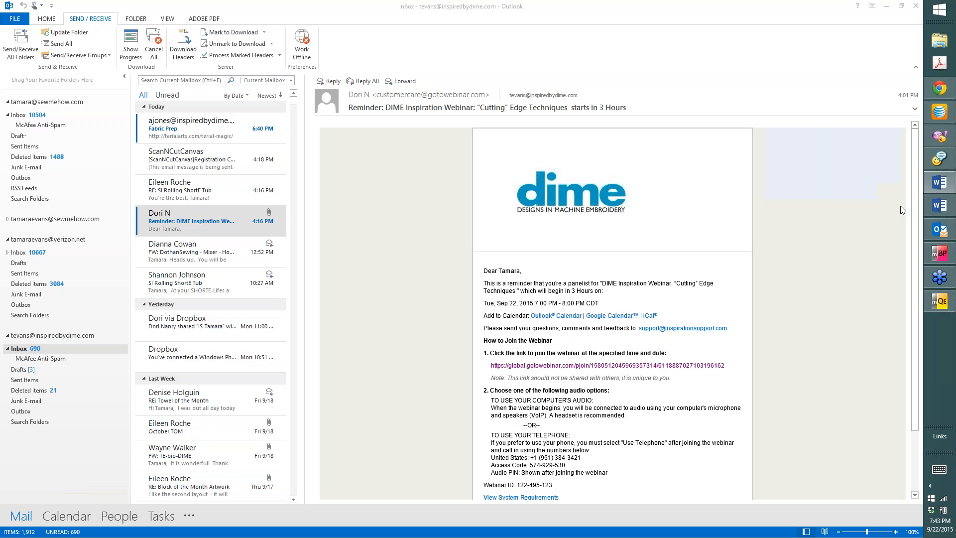
left_click(941, 255)
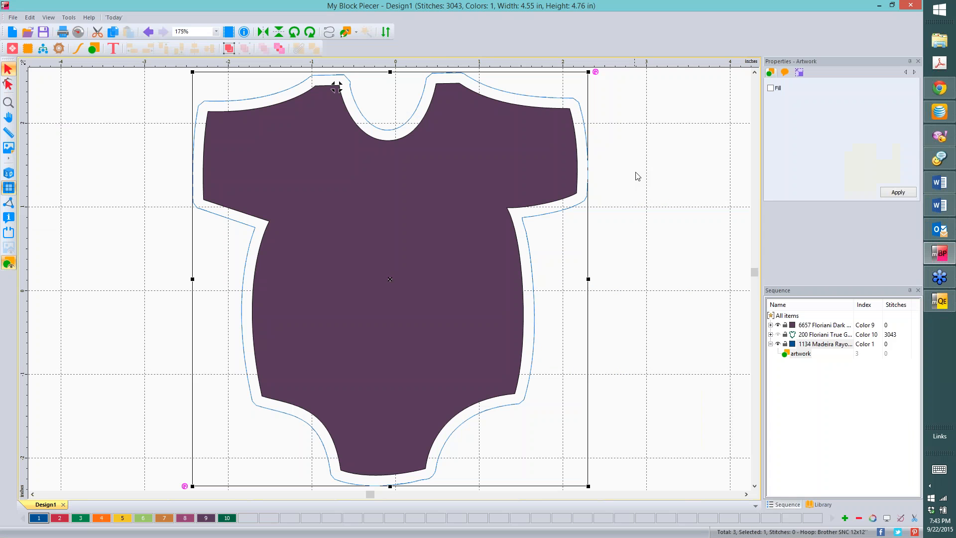
left_click(627, 213)
left_click(481, 140)
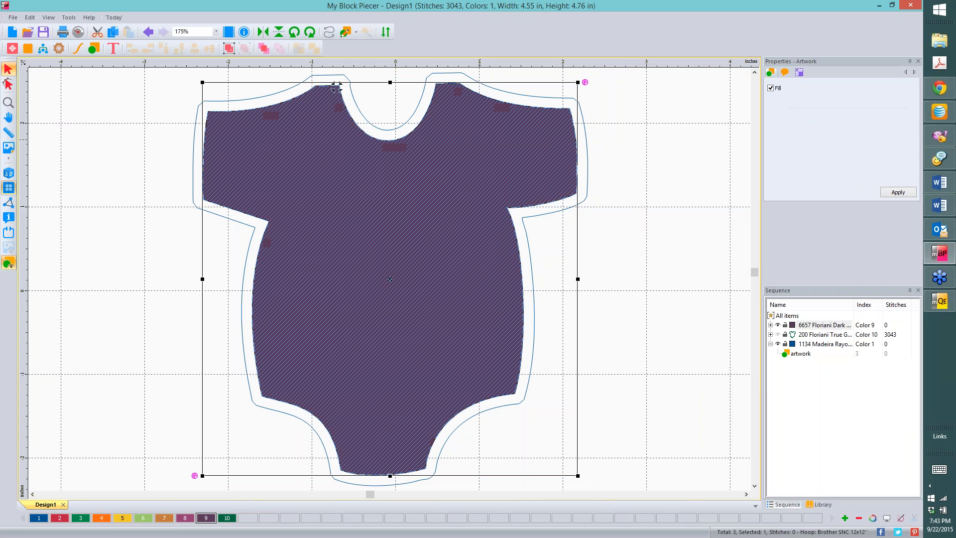
right_click(480, 139)
key("Escape")
left_click(661, 155)
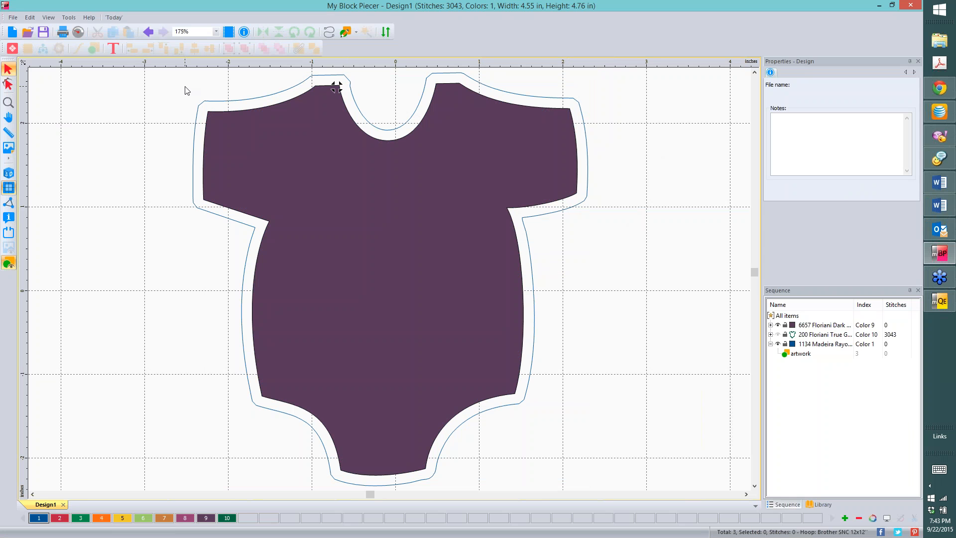
Create a new design and browse the quilt block library to the Log Cabin & Pineapple category.
left_click(12, 33)
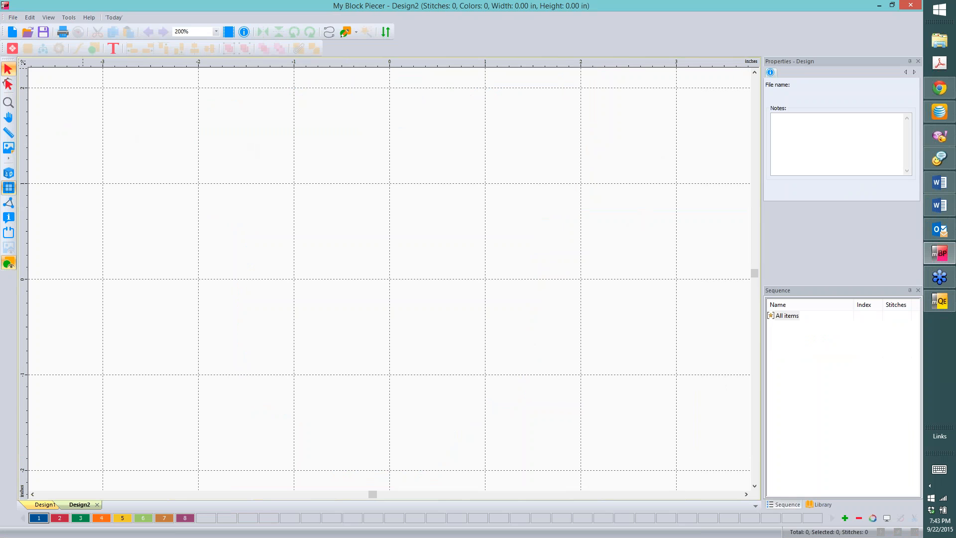
left_click(11, 48)
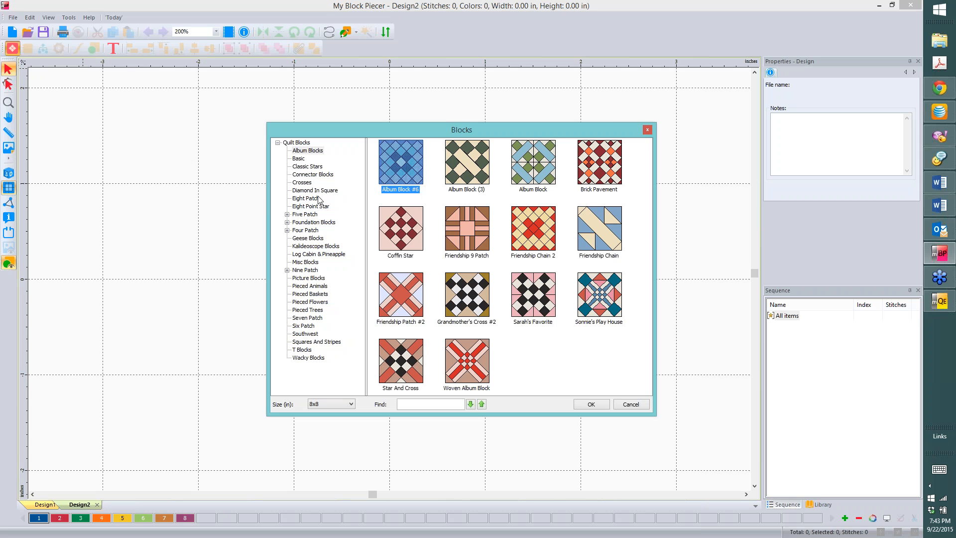
left_click(306, 167)
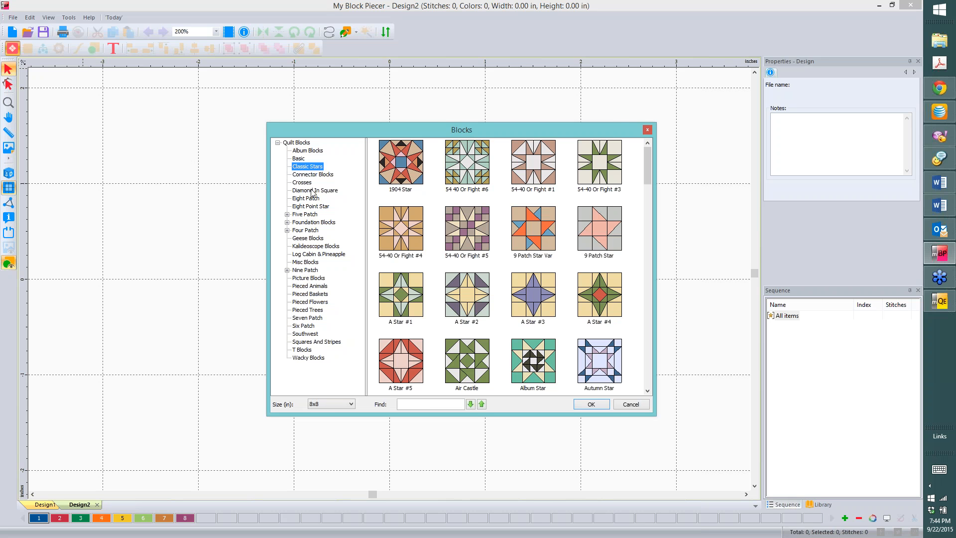
left_click(304, 207)
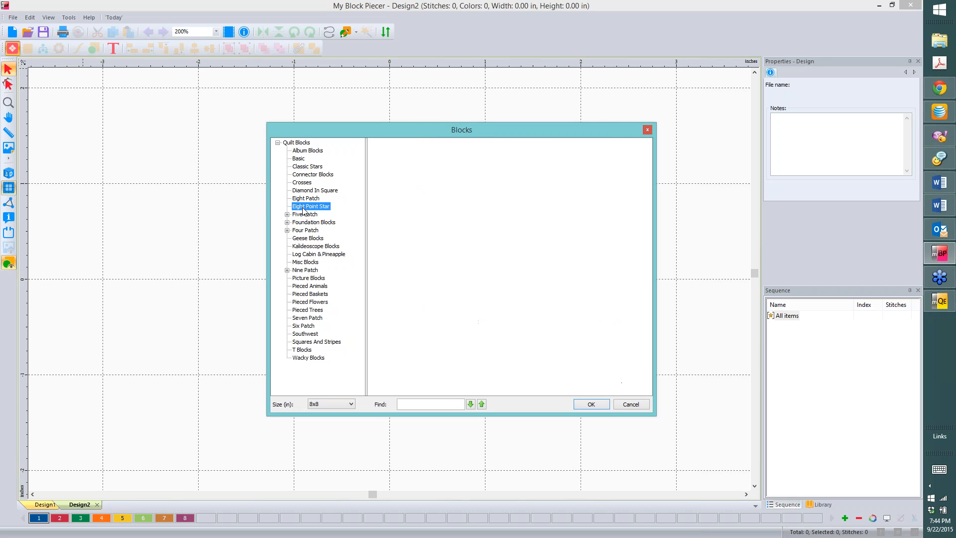
left_click(308, 255)
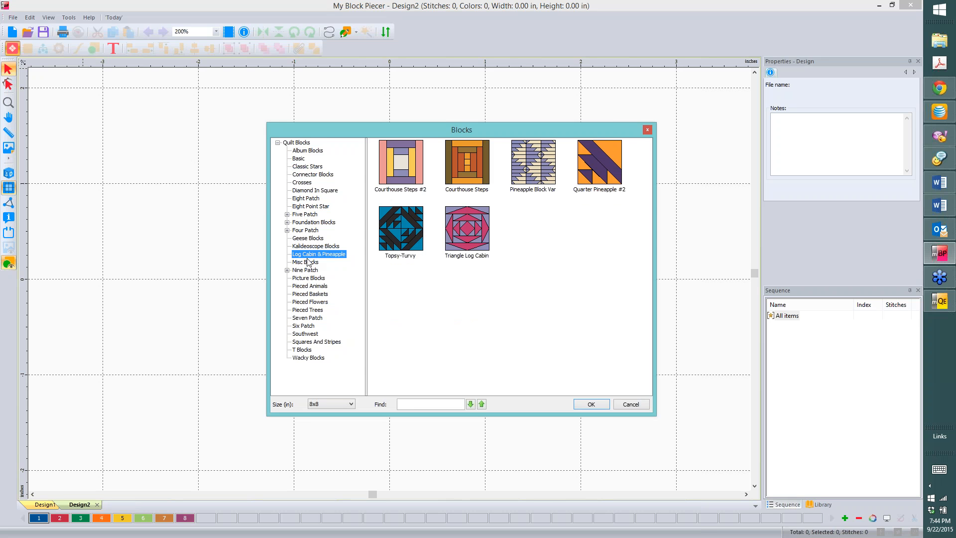
Insert the Triangle Log Cabin block at a size of 6x6 in.
left_click(468, 226)
left_click(468, 226)
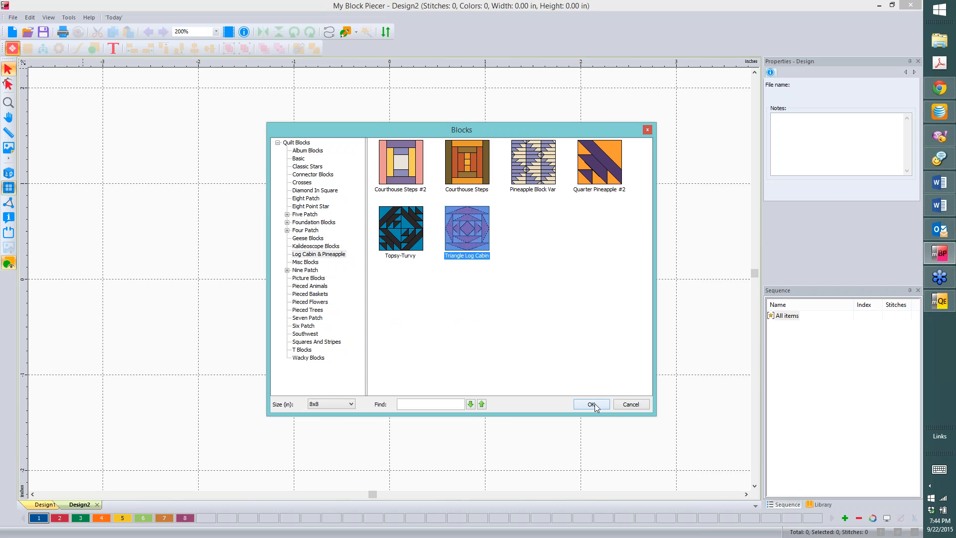
left_click(351, 404)
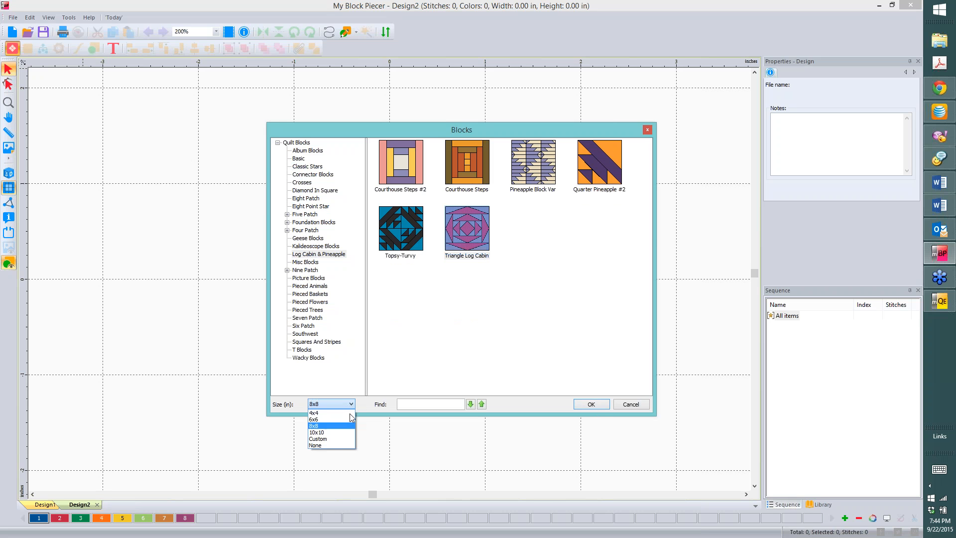
left_click(337, 420)
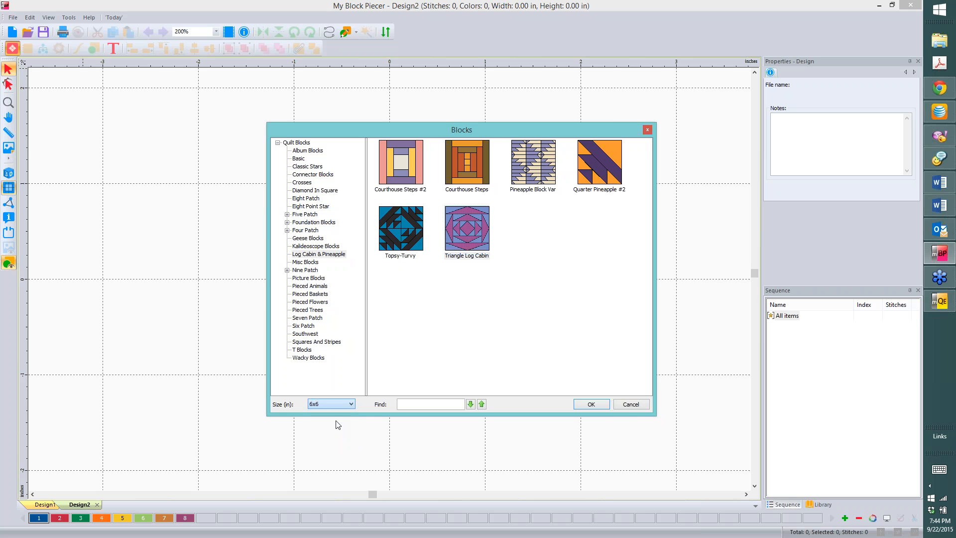
left_click(591, 405)
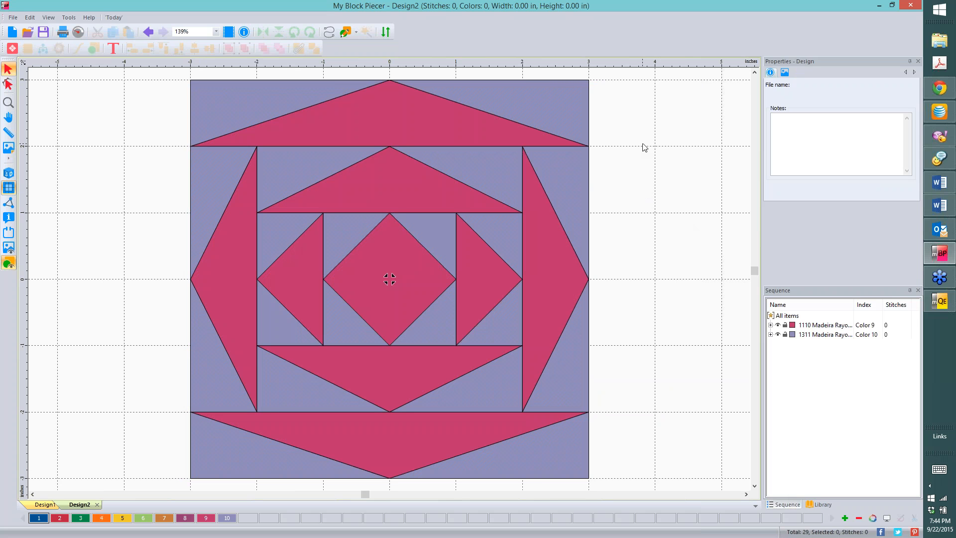
Move the purple triangle at the block's upper-right corner outward, undo the move and deselect.
left_click(563, 97)
left_click_drag(576, 109, 659, 141)
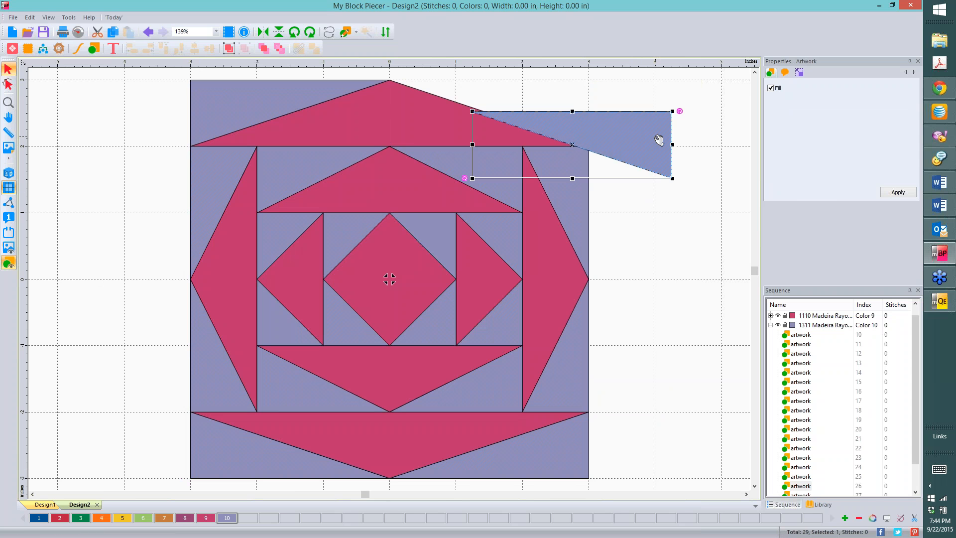
key("ctrl+z")
left_click(640, 182)
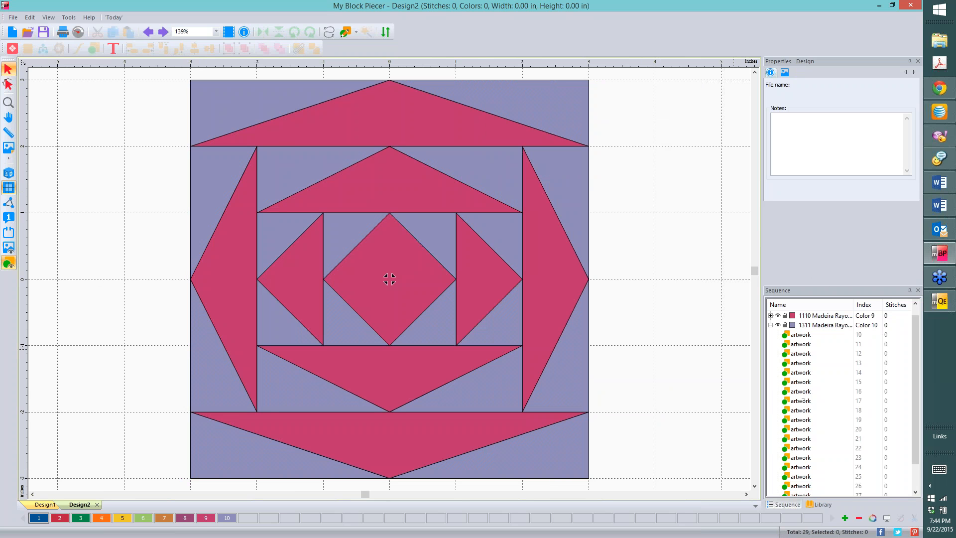
Expand the pink colour group in the sequence and select all pieces of the block.
left_click(770, 316)
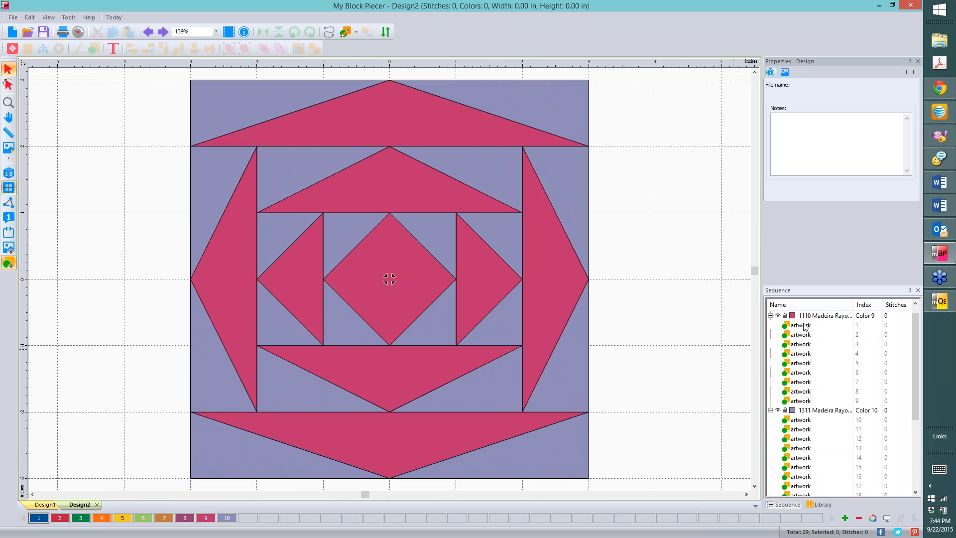
left_click(644, 178)
left_click_drag(181, 71, 606, 491)
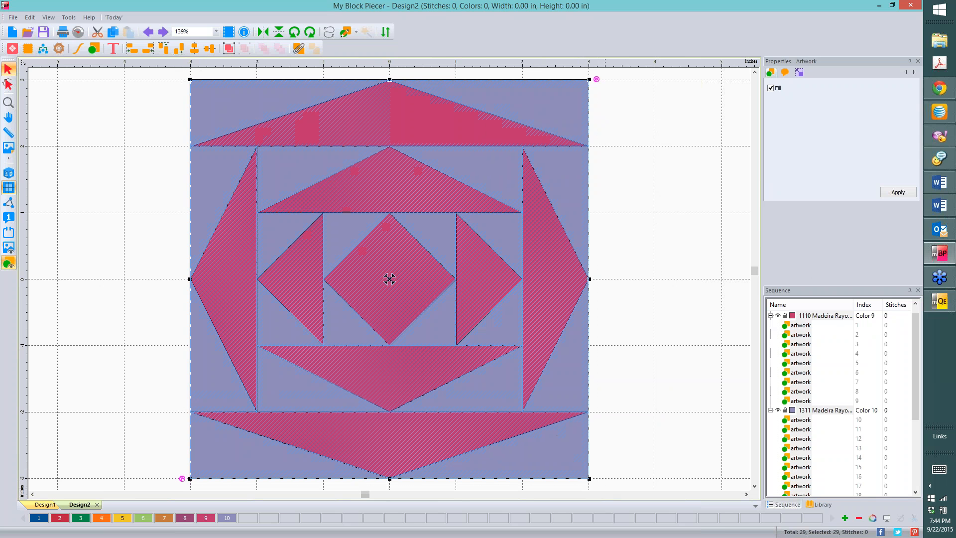
Open the Cutter for the selected block, look through the hoop list down to the Silhouette sizes and close the Cutter.
left_click(58, 49)
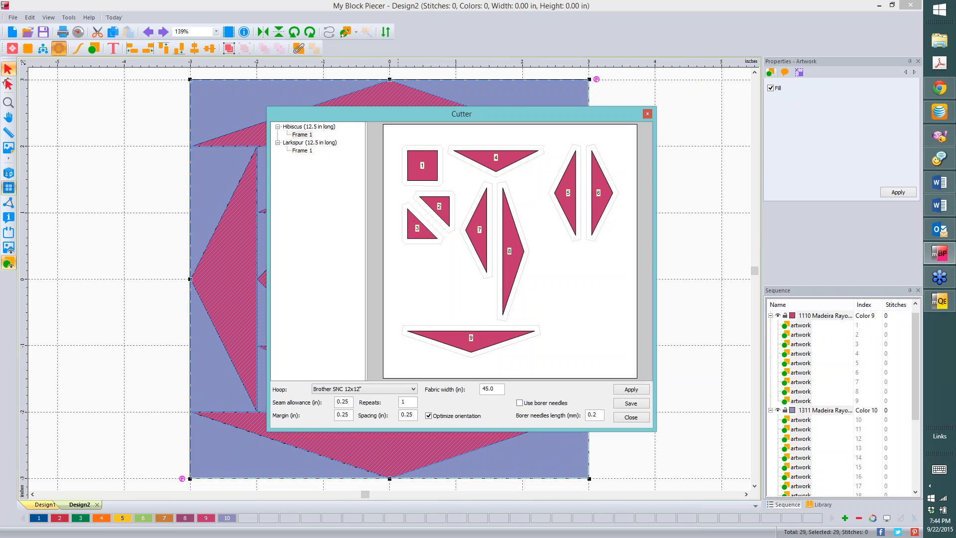
left_click(414, 389)
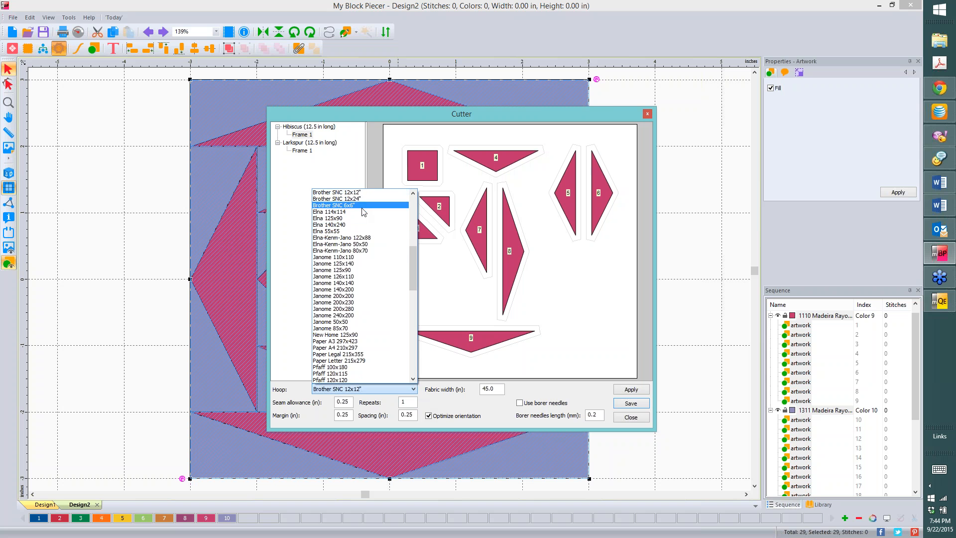
left_click_drag(413, 257, 419, 352)
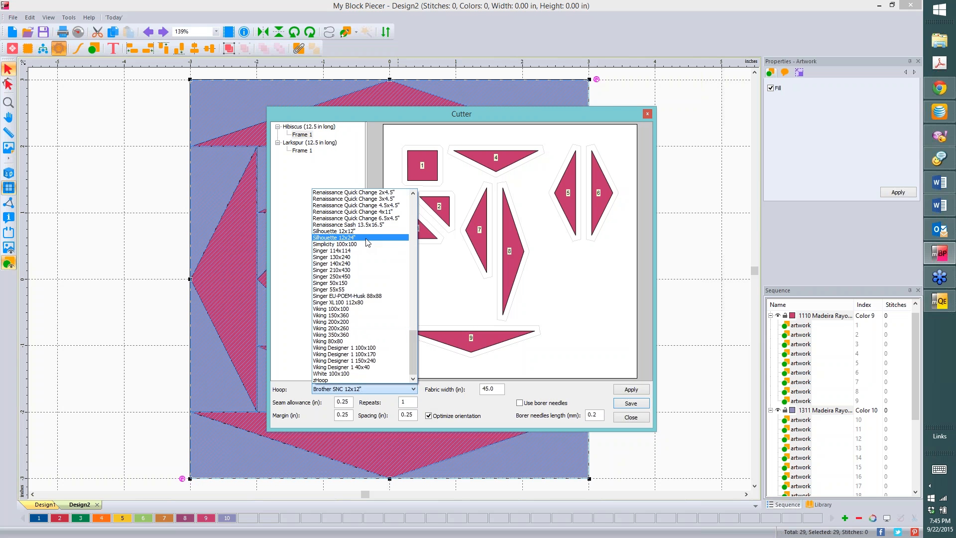
left_click(682, 391)
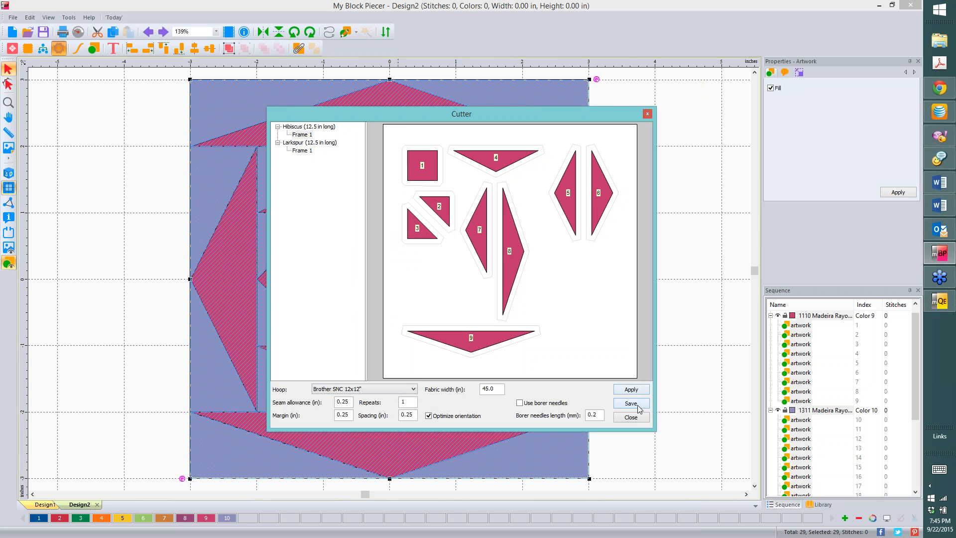
left_click(632, 418)
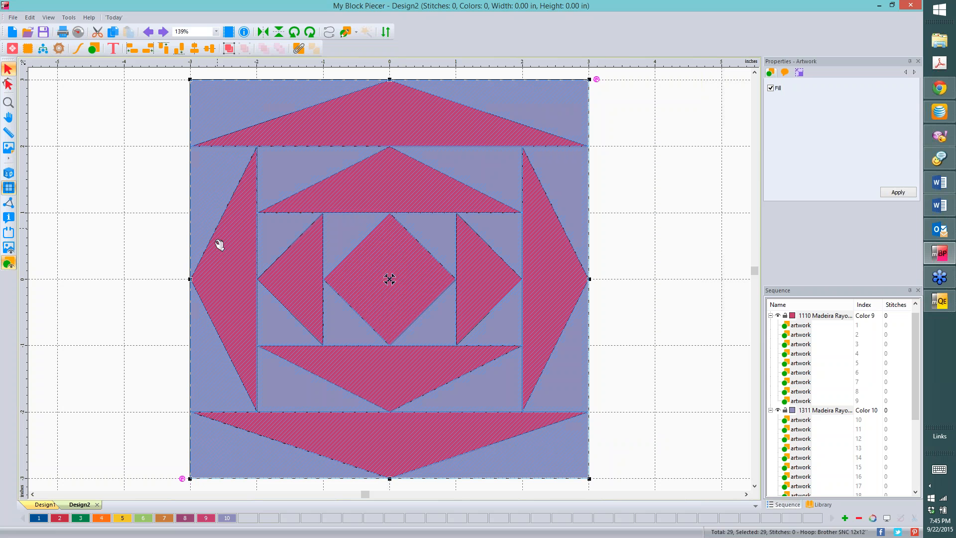
Open the hoop selection and search for Giant Matt.
left_click(9, 232)
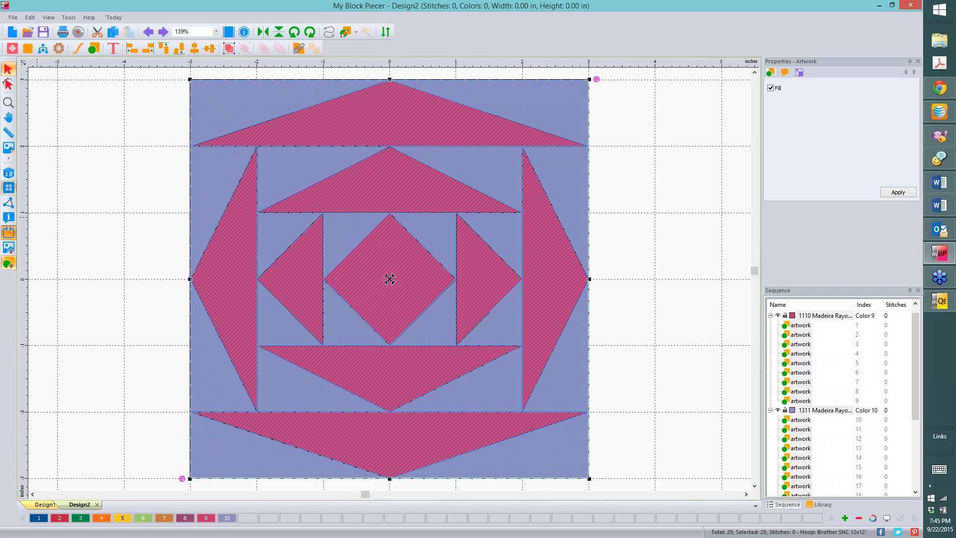
left_click(390, 279)
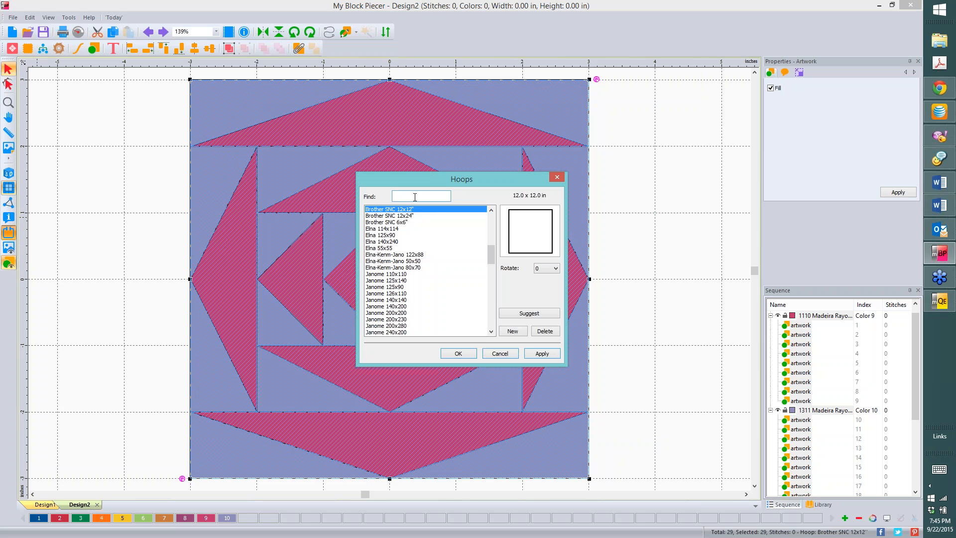
type("Gian")
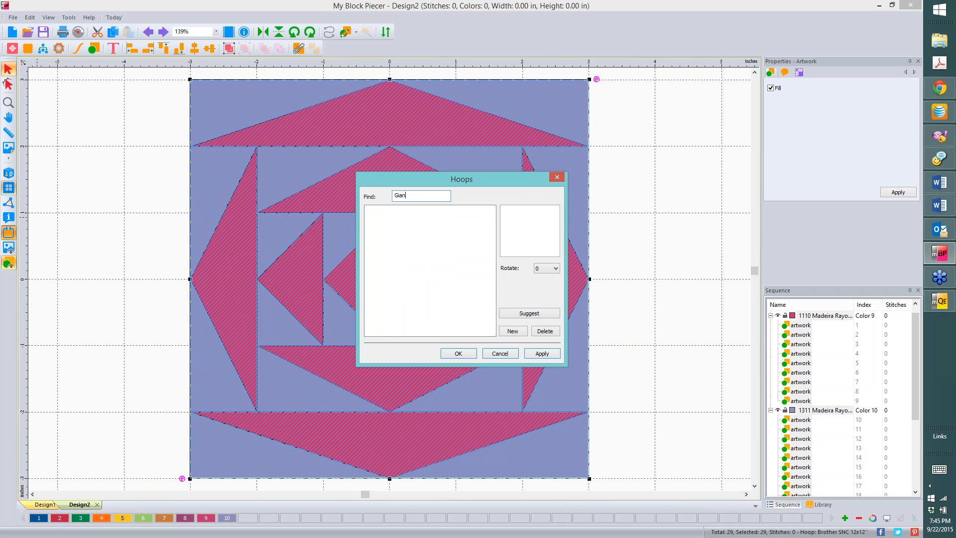
type("t Matt")
Create a rectangular hoop 24 in wide and 48 in high named Giant Matt and use it for the design.
left_click(502, 331)
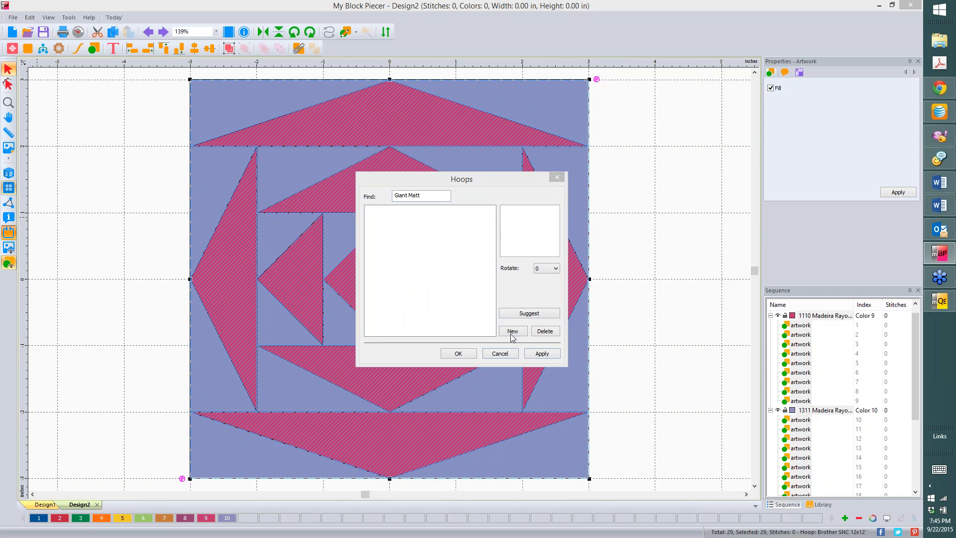
double_click(454, 241)
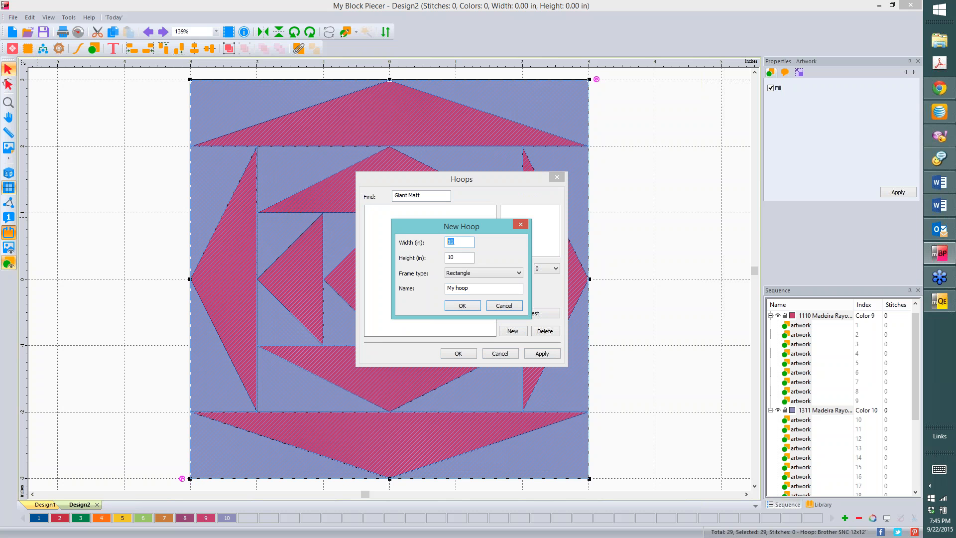
type("2")
key("Tab")
type("4")
key("Tab")
key("Tab")
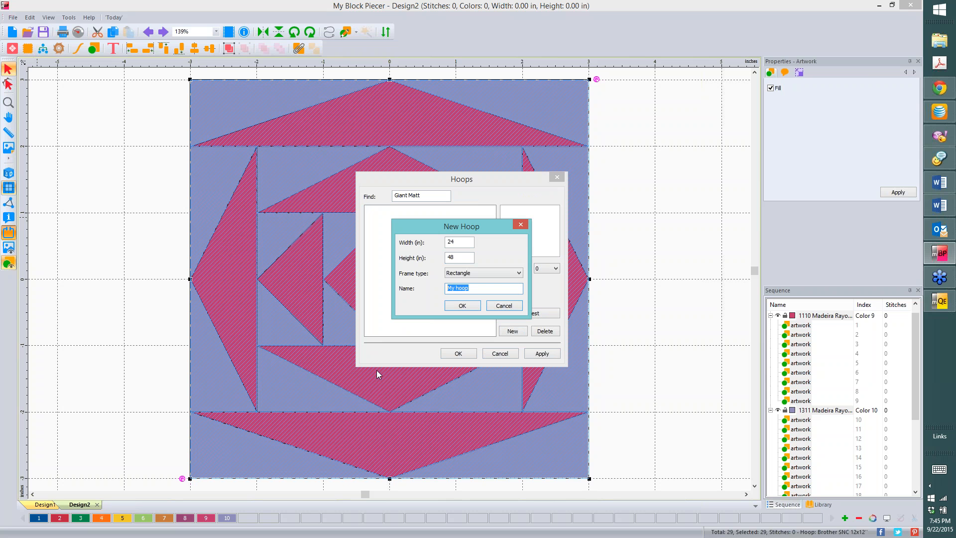
type("Giant Matt")
left_click(463, 306)
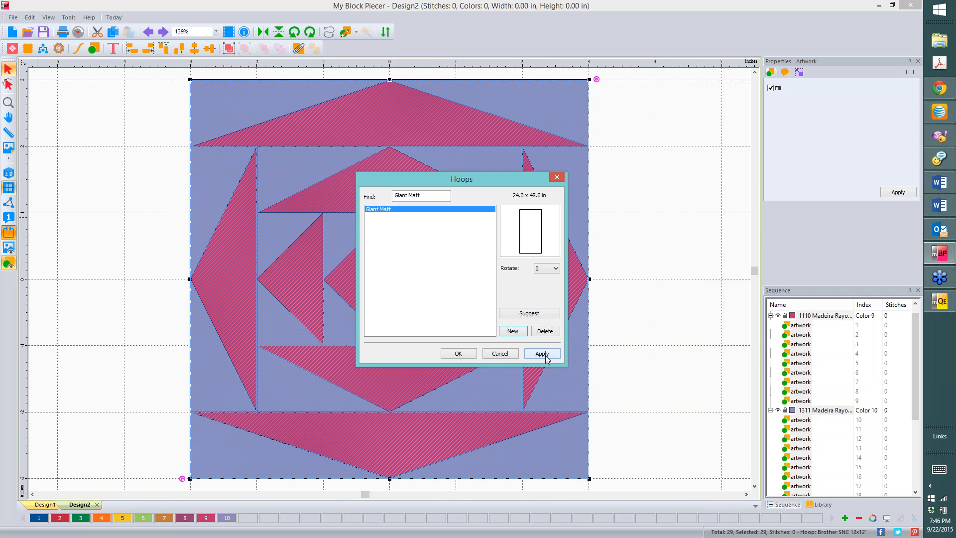
left_click(458, 354)
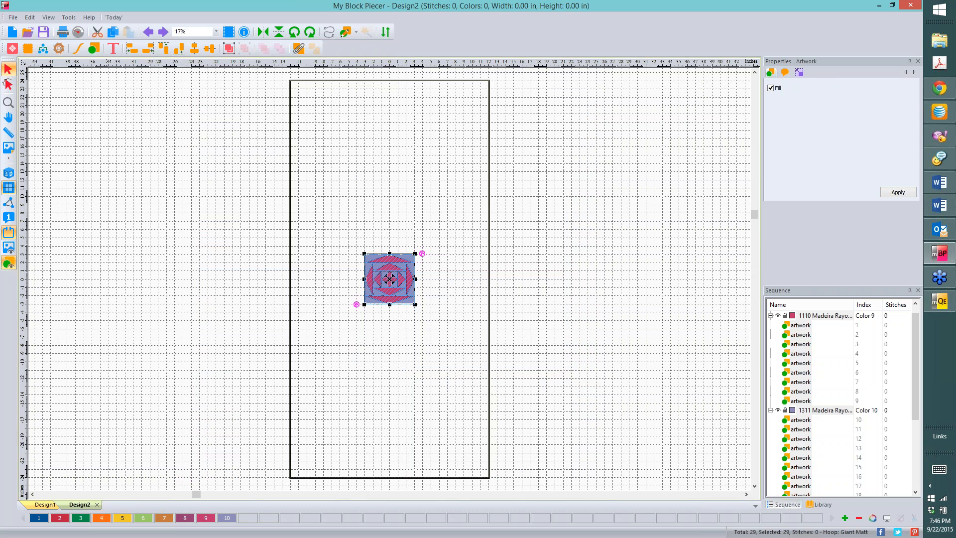
Open the Cutter for the block and set the repeats to 37.
left_click(58, 48)
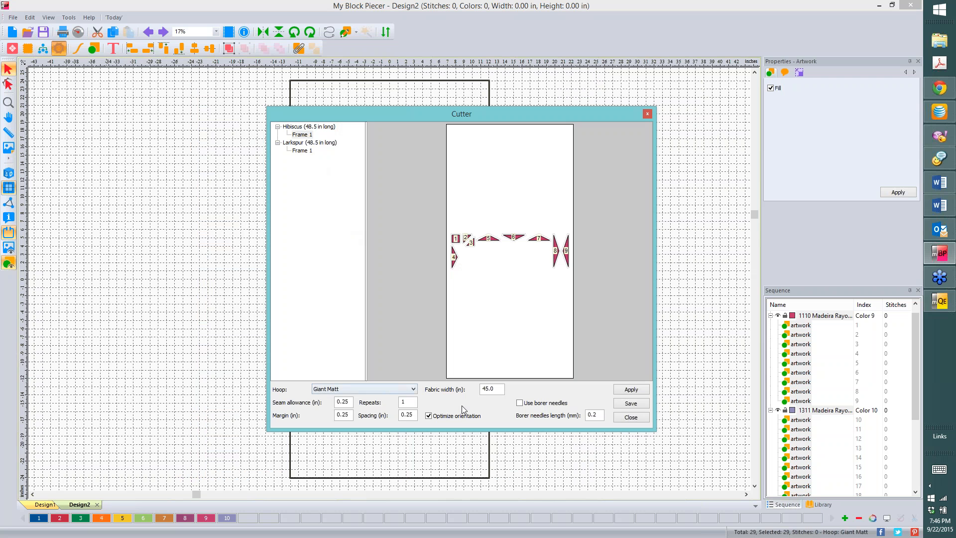
double_click(409, 402)
type("37")
left_click(408, 402)
left_click(408, 402)
Set the Cutter margin to 0.5 in and apply the settings to the layout.
left_click(350, 401)
left_click(350, 415)
left_click_drag(350, 414, 324, 411)
left_click_drag(347, 416, 342, 415)
type("5")
left_click(629, 390)
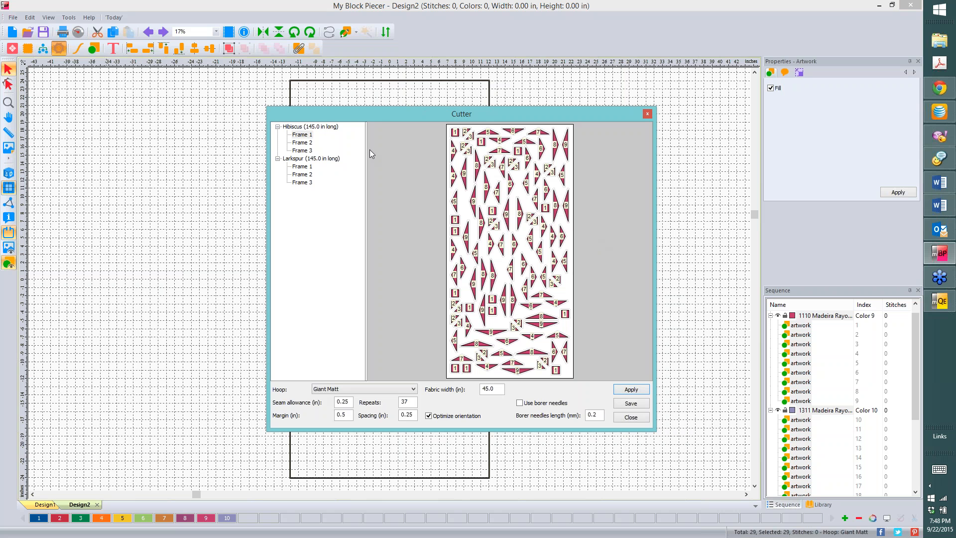
View Hibiscus frames 2 and 3, and recalculate the cutting layout with 12 repeats.
left_click(303, 143)
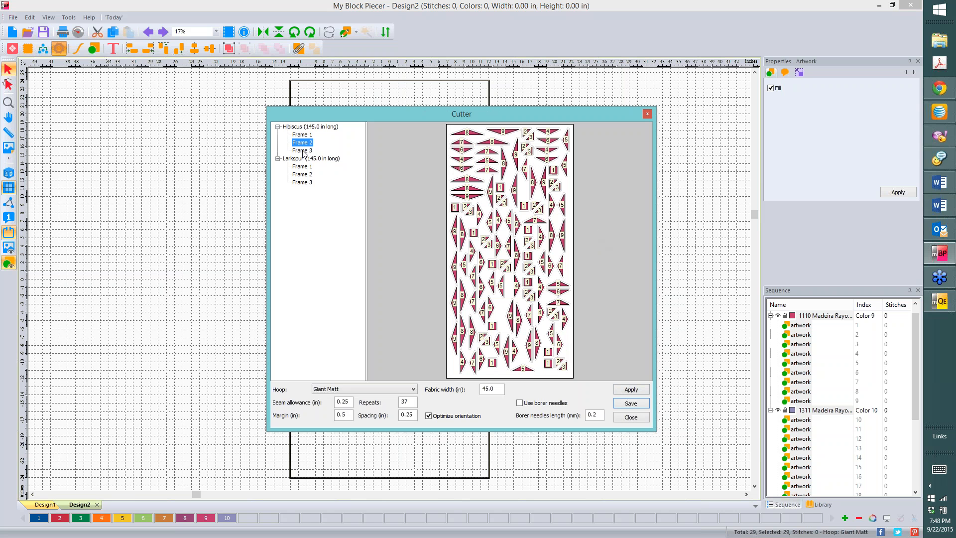
left_click(303, 151)
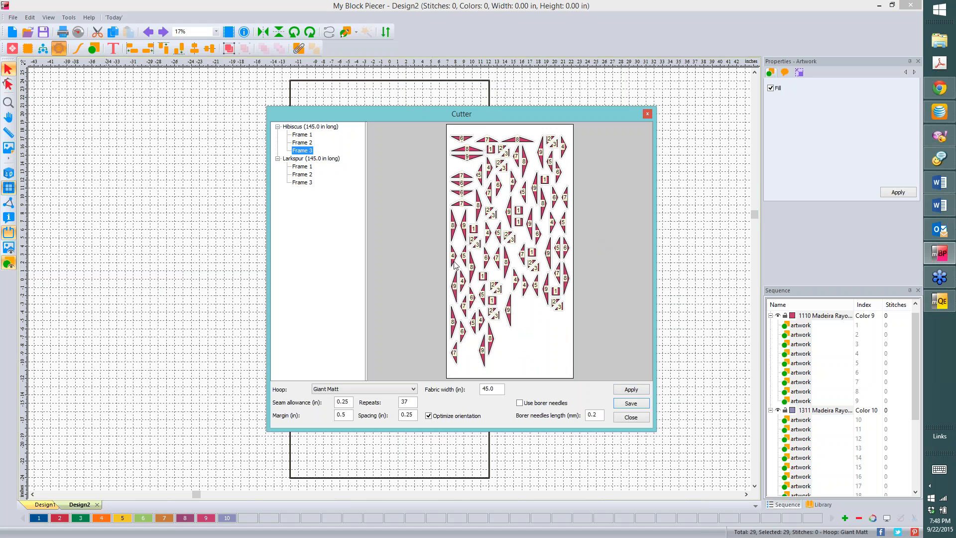
double_click(412, 400)
type("12")
left_click(642, 393)
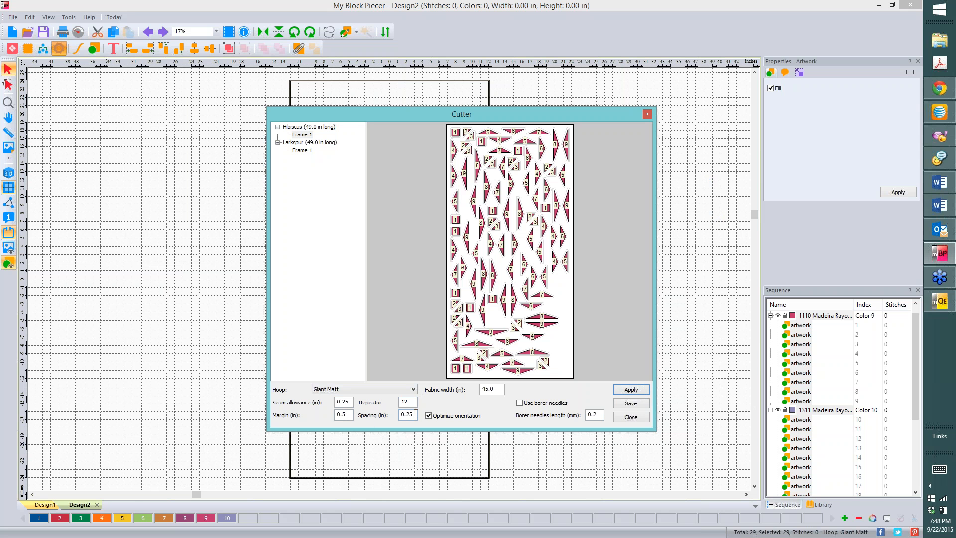
Set the spacing between pieces to .125 in and apply it to the cutting layout.
left_click_drag(415, 413, 395, 413)
type(".125")
left_click(632, 389)
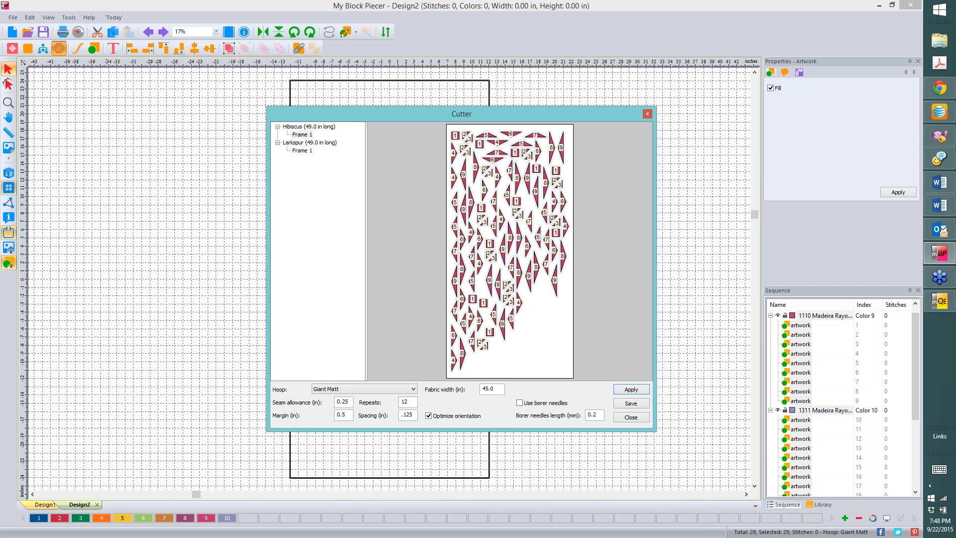
Examine the Larkspur frame's cutting layout, and open its save dialog and dismiss it without saving.
left_click(301, 151)
left_click(302, 151)
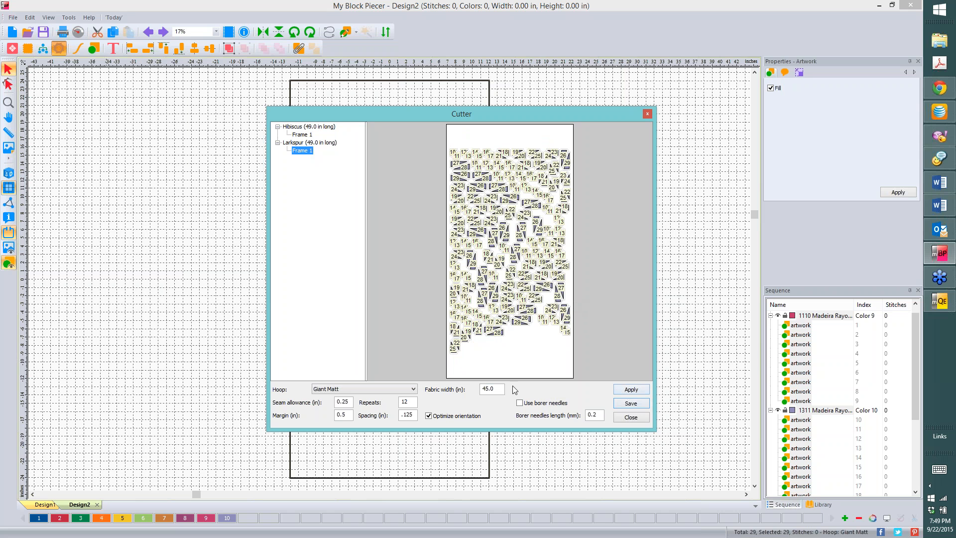
left_click(631, 404)
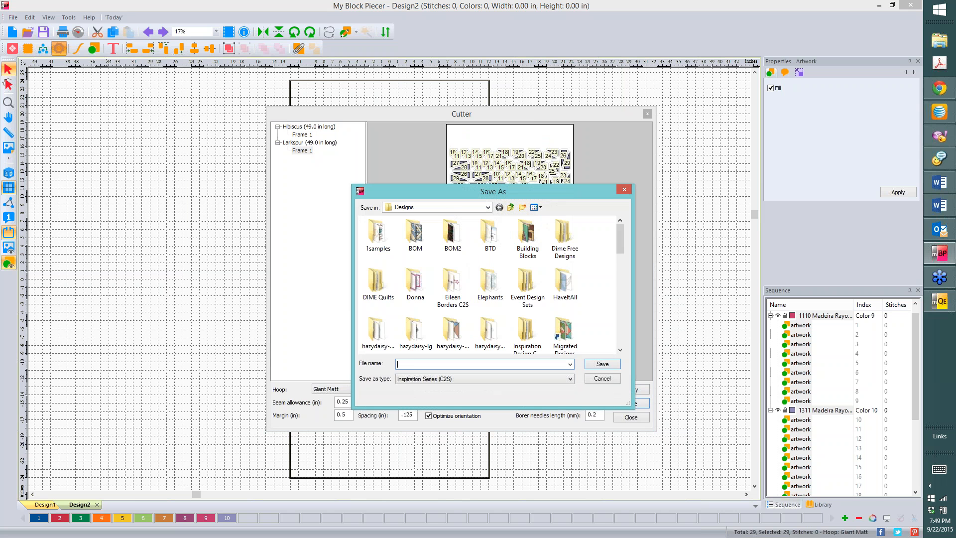
left_click(625, 192)
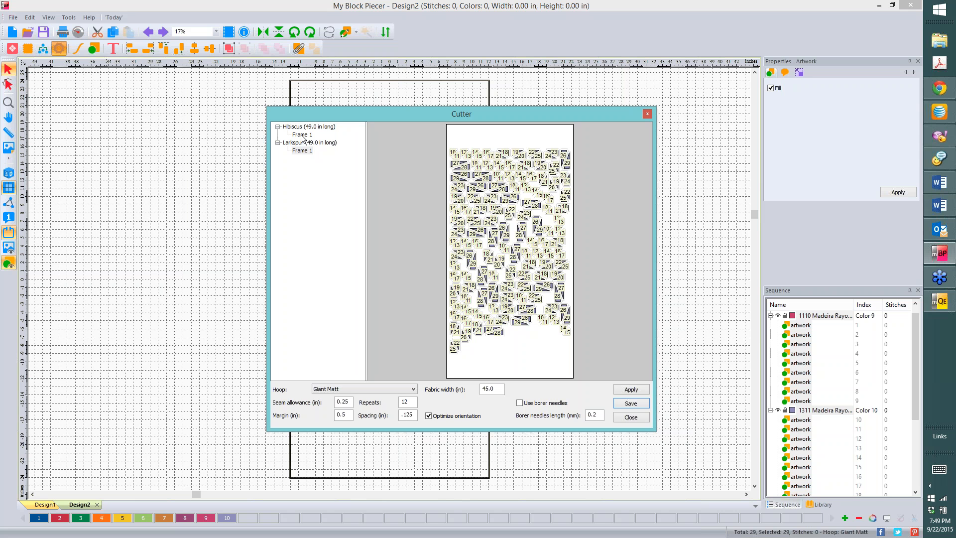
Change the cutting hoop to Silhouette 12x24" and view Hibiscus frames 2, 3 and 4.
left_click(413, 389)
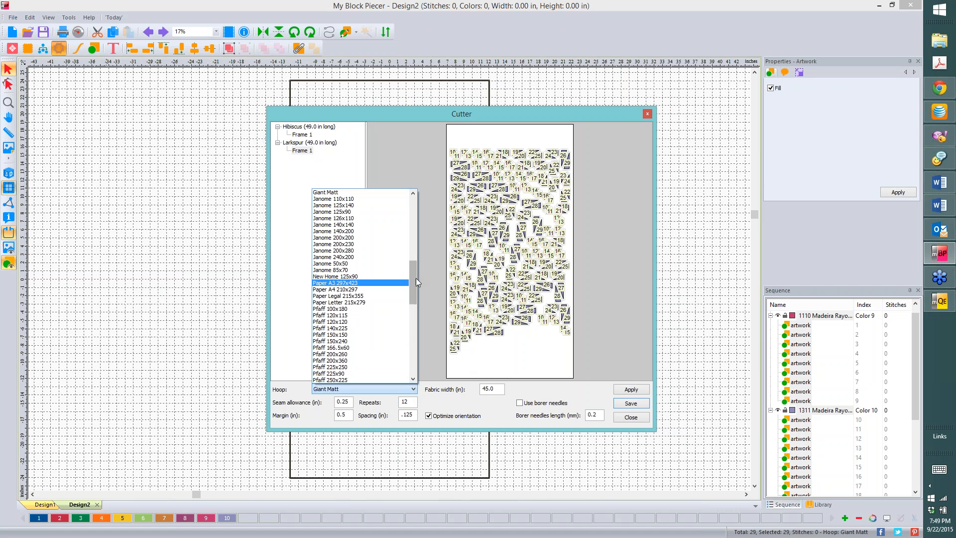
left_click_drag(414, 277, 405, 332)
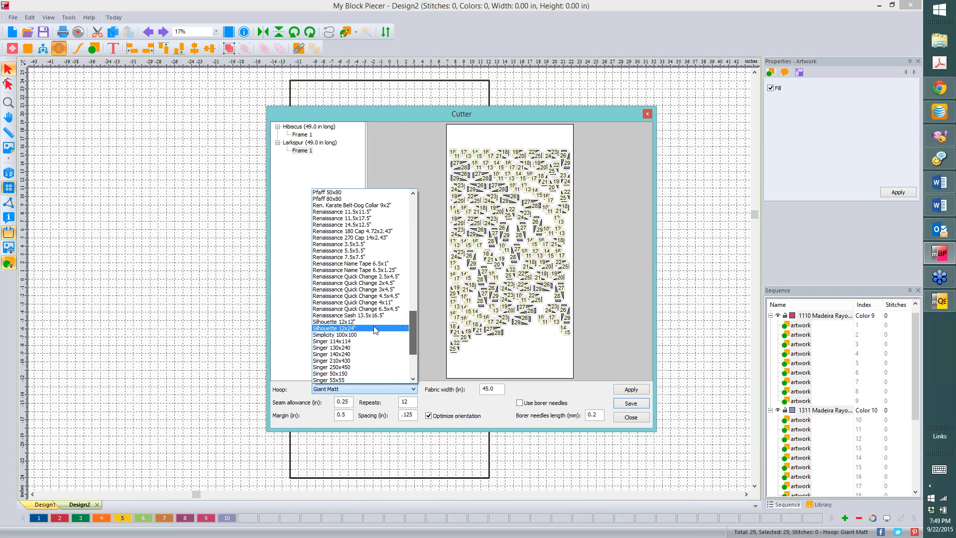
left_click(348, 328)
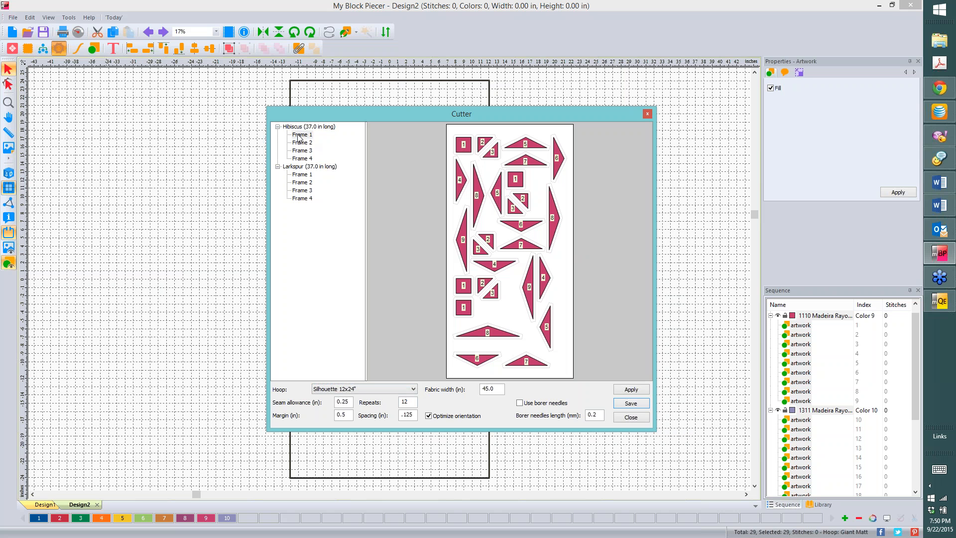
left_click(301, 143)
left_click(303, 151)
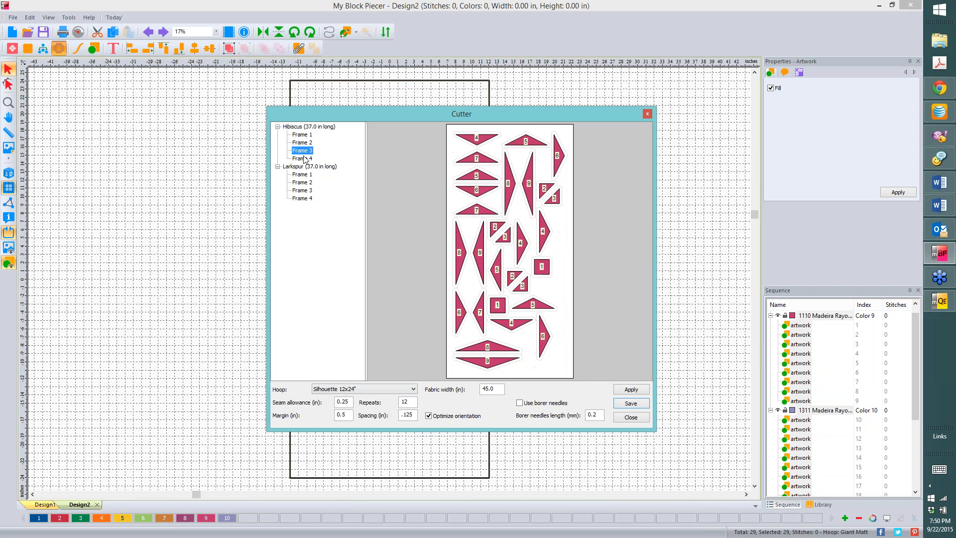
left_click(305, 159)
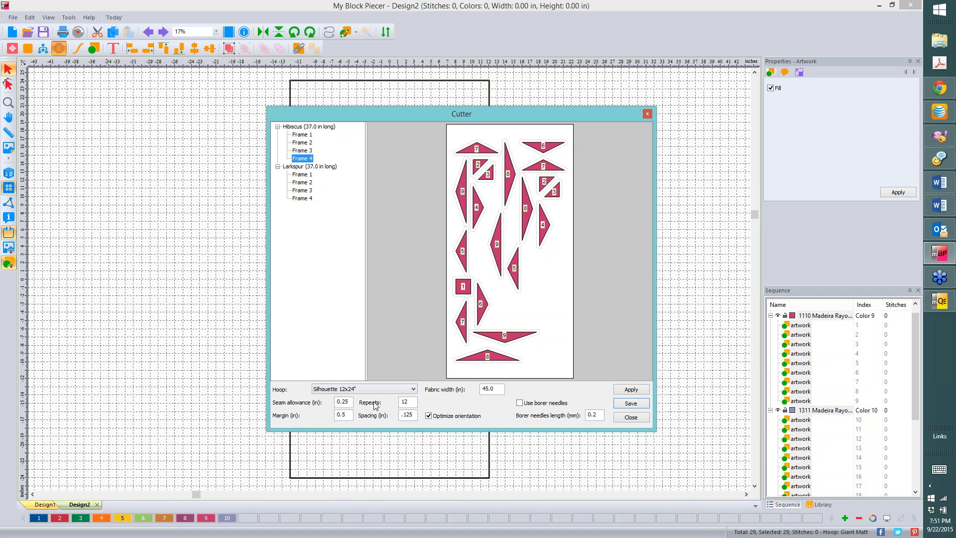
Set the spacing between pieces to 0, apply it to the cutting layout, and close the Cutter dialog.
left_click(411, 415)
double_click(400, 414)
type("0")
left_click(625, 391)
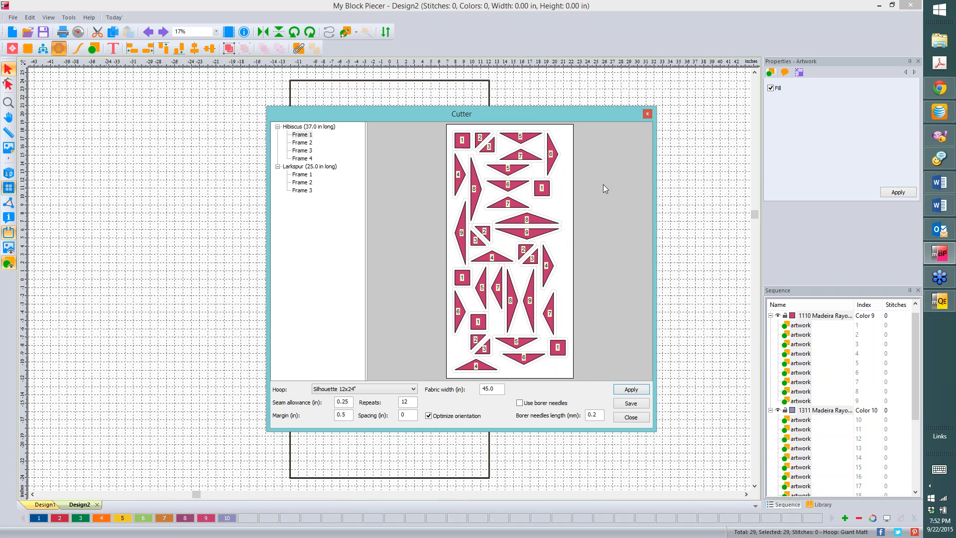
left_click(648, 114)
left_click(451, 278)
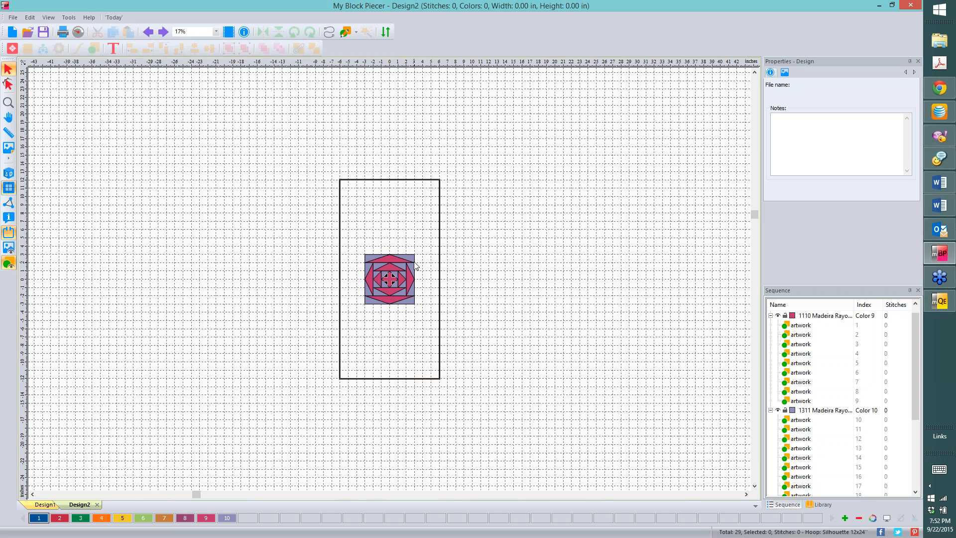
Create a new design and load the ezlc image from the Images folder as its backdrop.
left_click(13, 33)
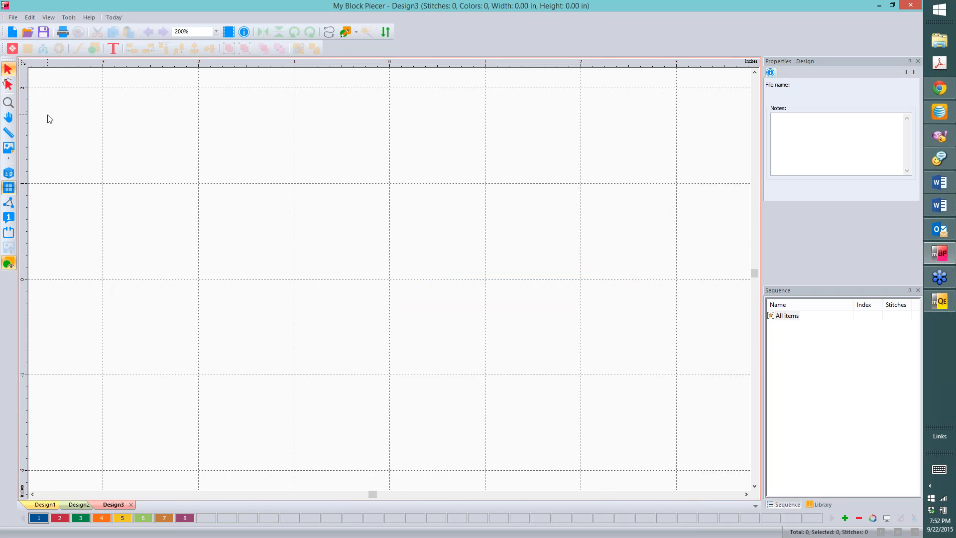
left_click(12, 151)
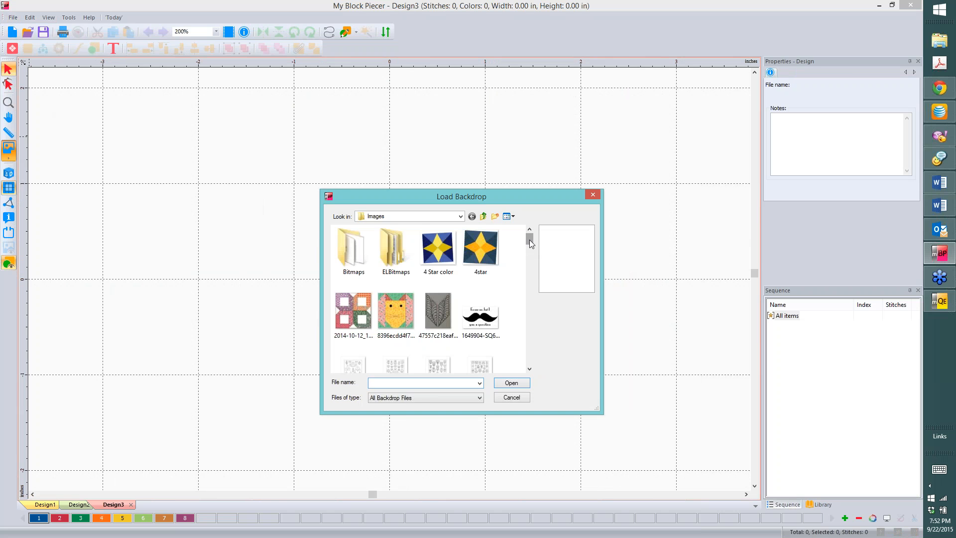
left_click_drag(530, 240, 530, 275)
left_click(394, 277)
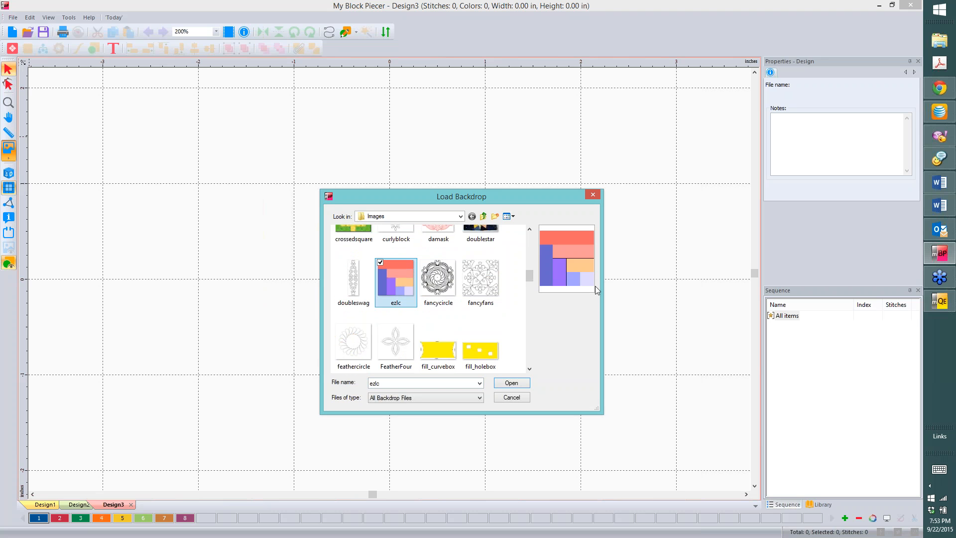
left_click(519, 383)
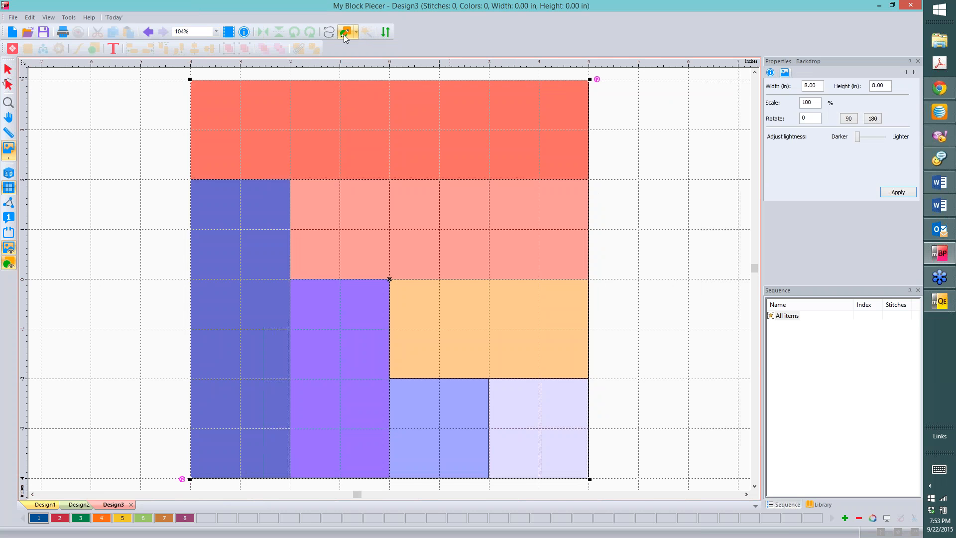
Trace filled artwork over the backdrop, with the tall left strip in color 1 and the top strip in color 2.
left_click(345, 33)
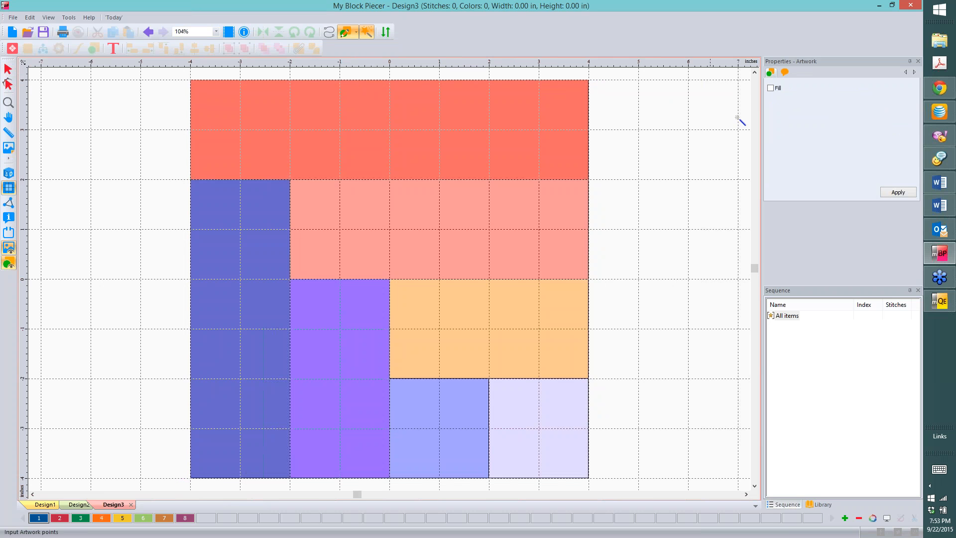
left_click(771, 88)
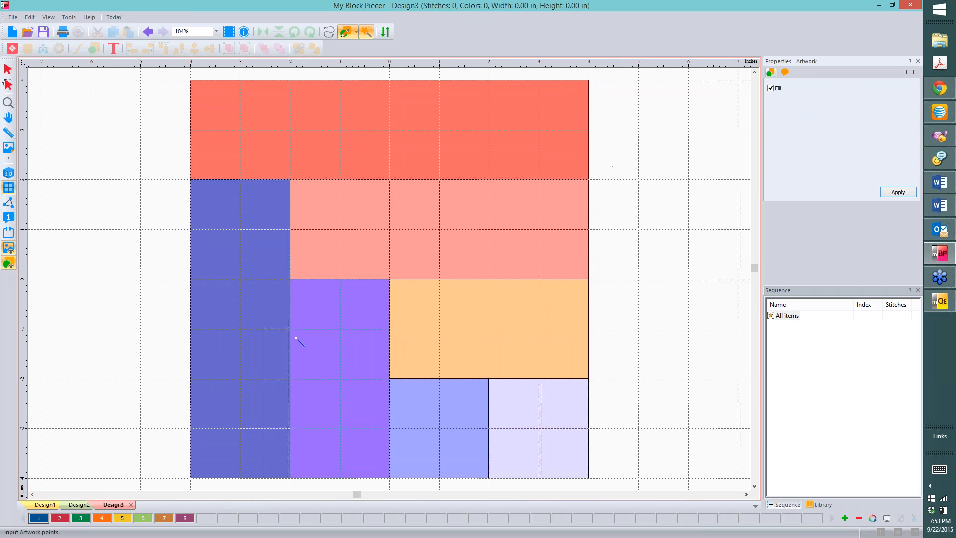
left_click(211, 302)
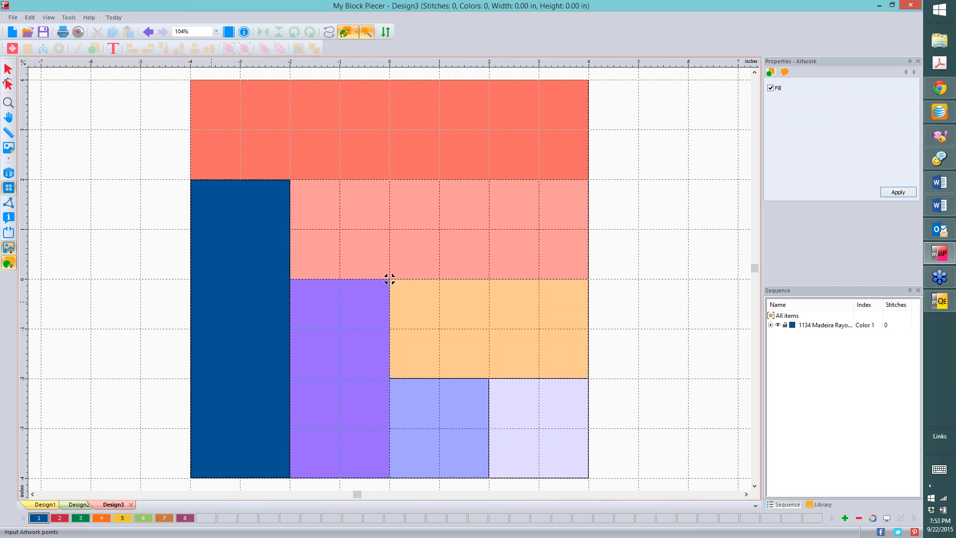
left_click(61, 518)
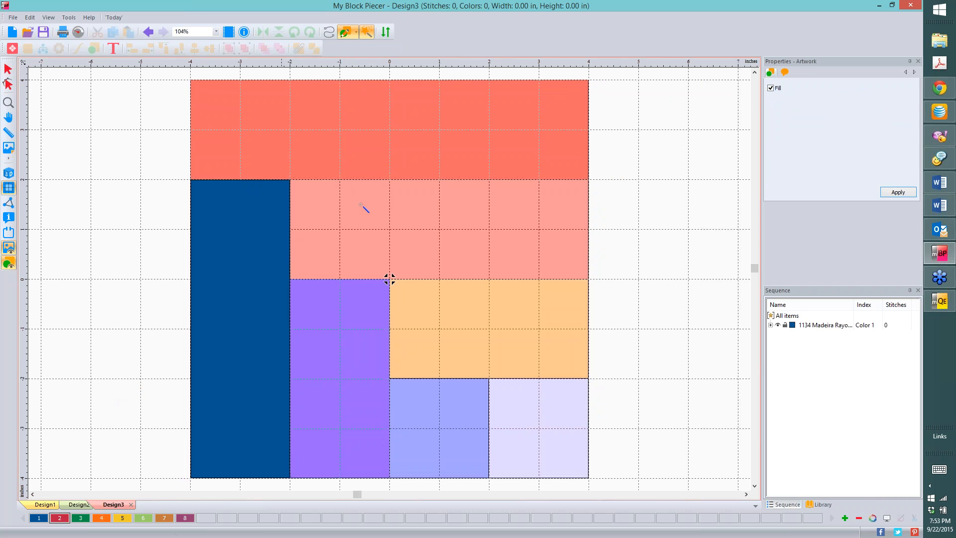
left_click(374, 95)
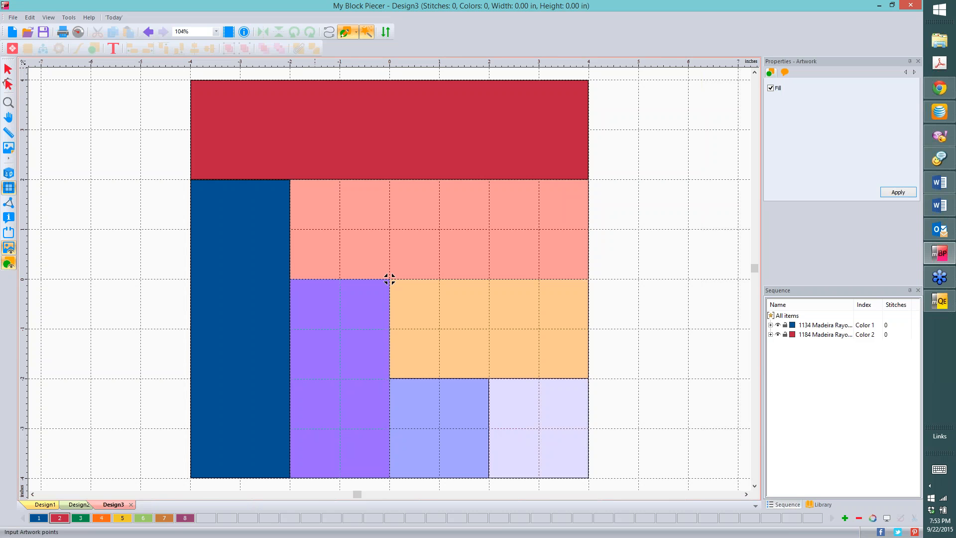
Create another new design and import the BigHunterStar artwork from the Images folder.
left_click(13, 32)
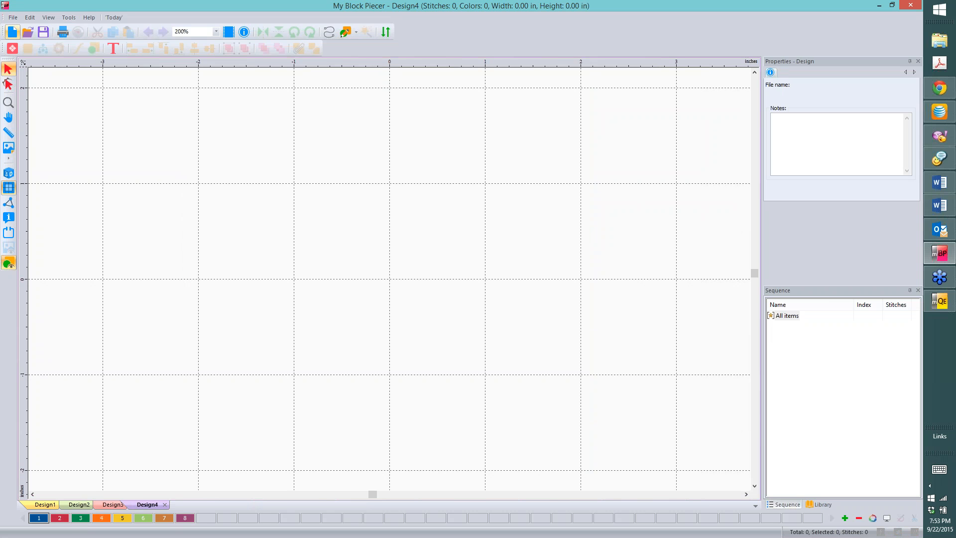
left_click(13, 18)
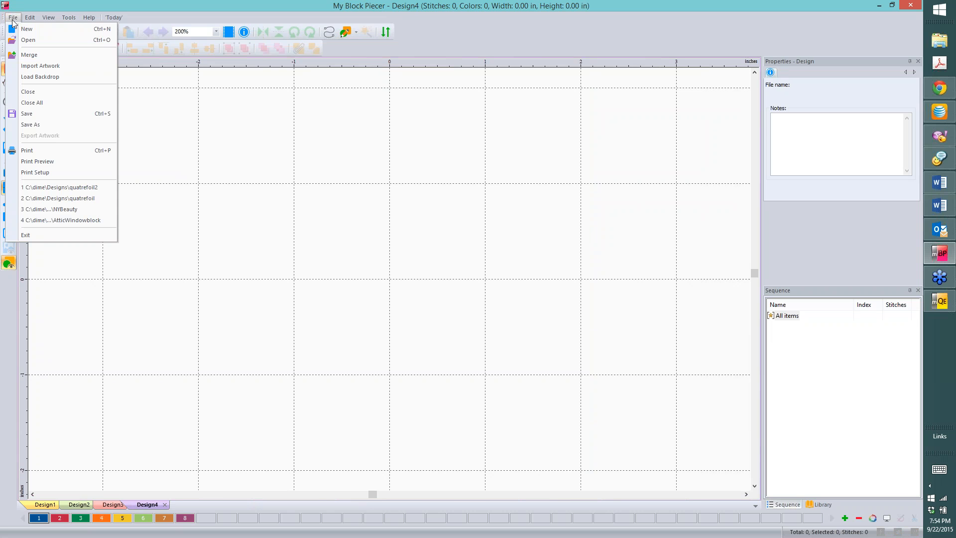
left_click(59, 66)
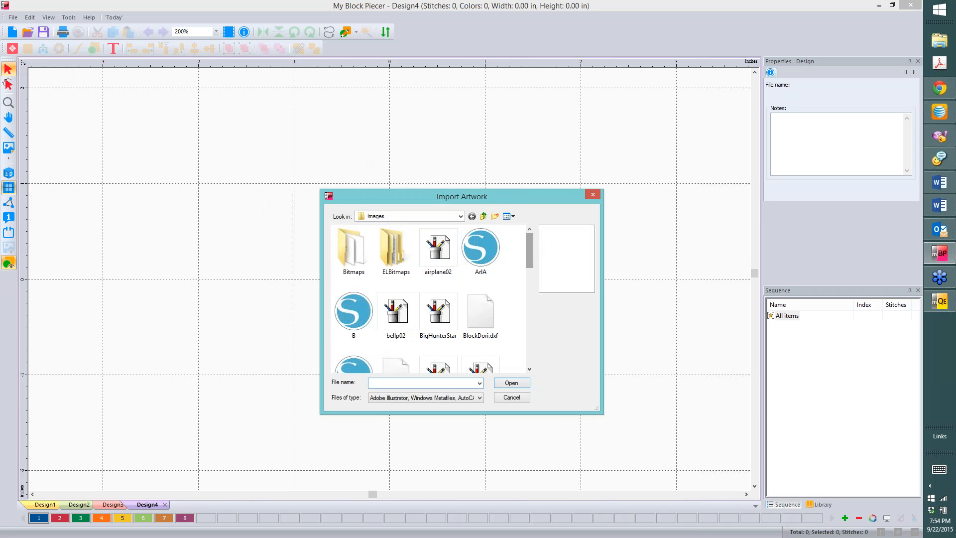
left_click(480, 398)
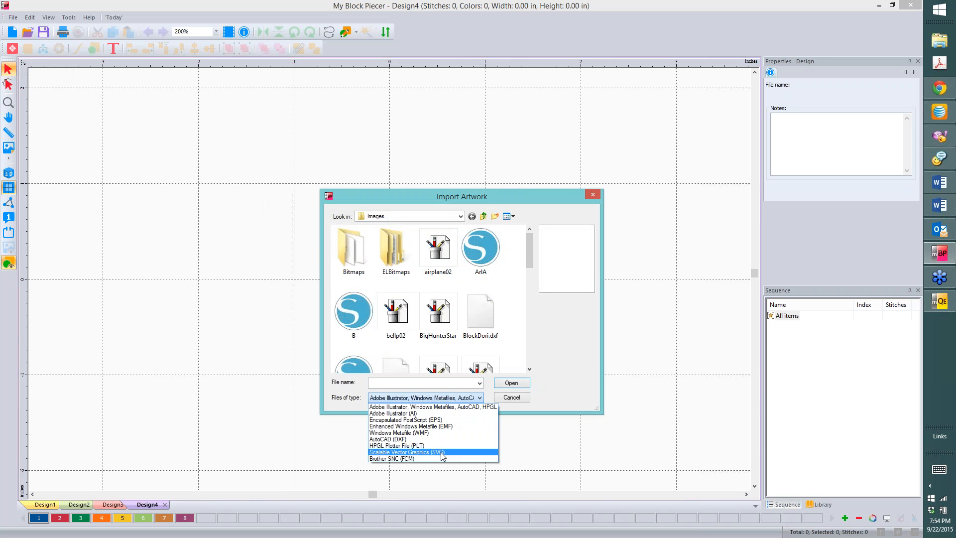
left_click(516, 384)
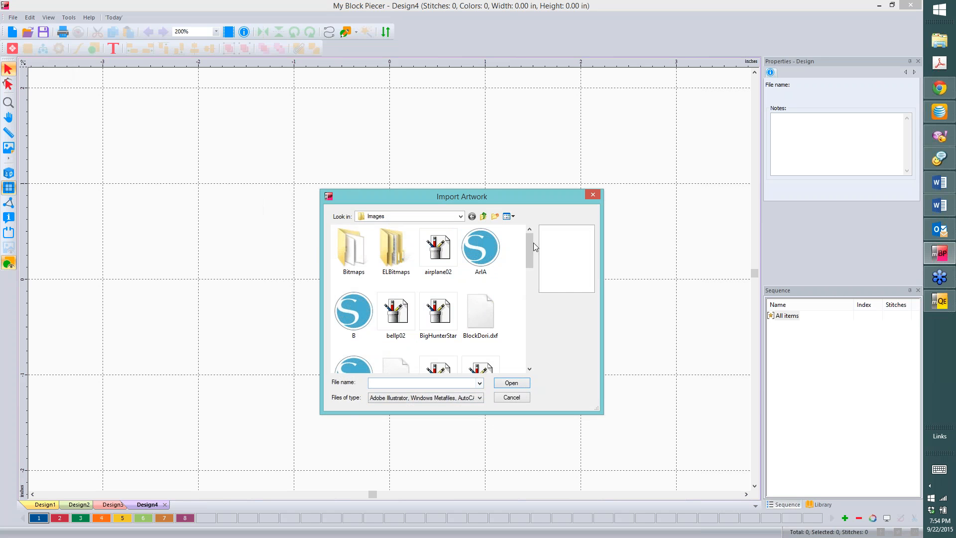
scroll(530, 244, "down", 2)
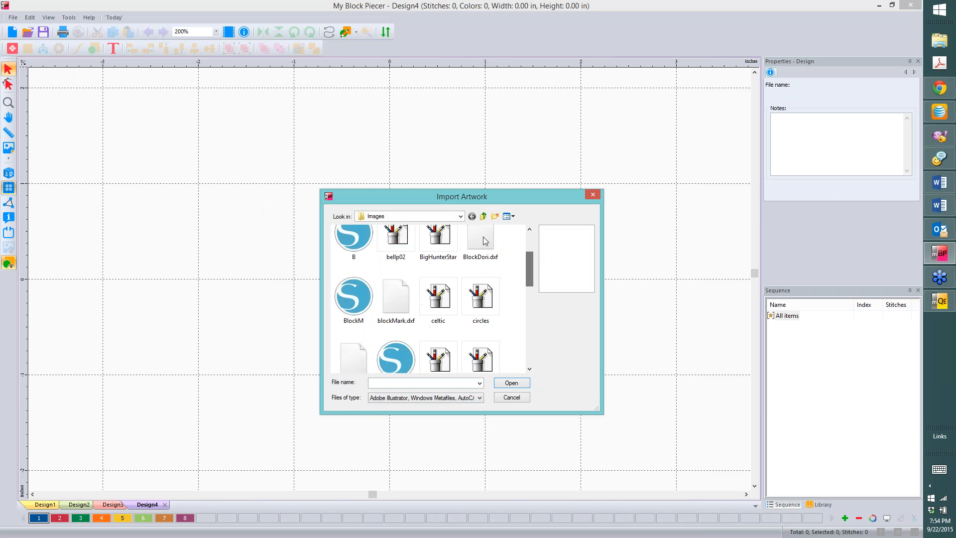
left_click(437, 244)
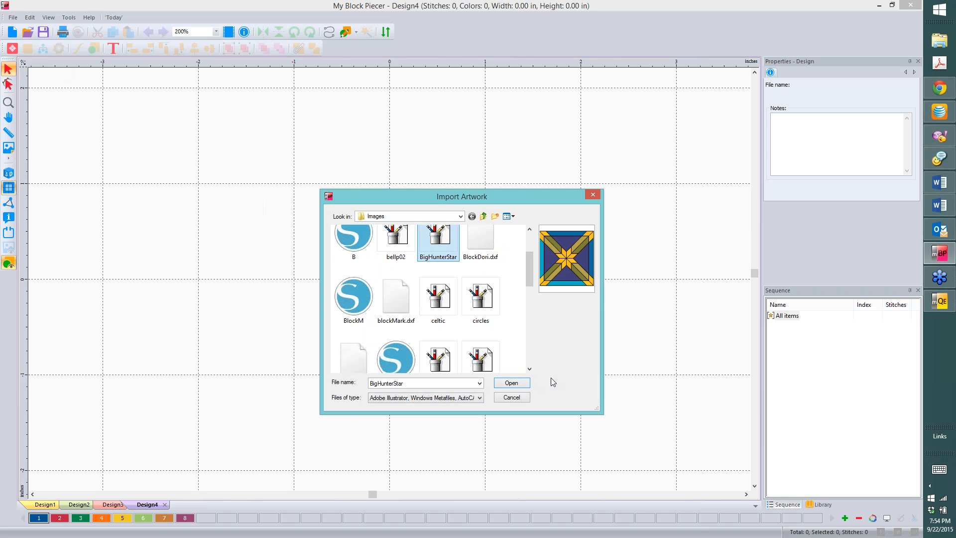
left_click(514, 383)
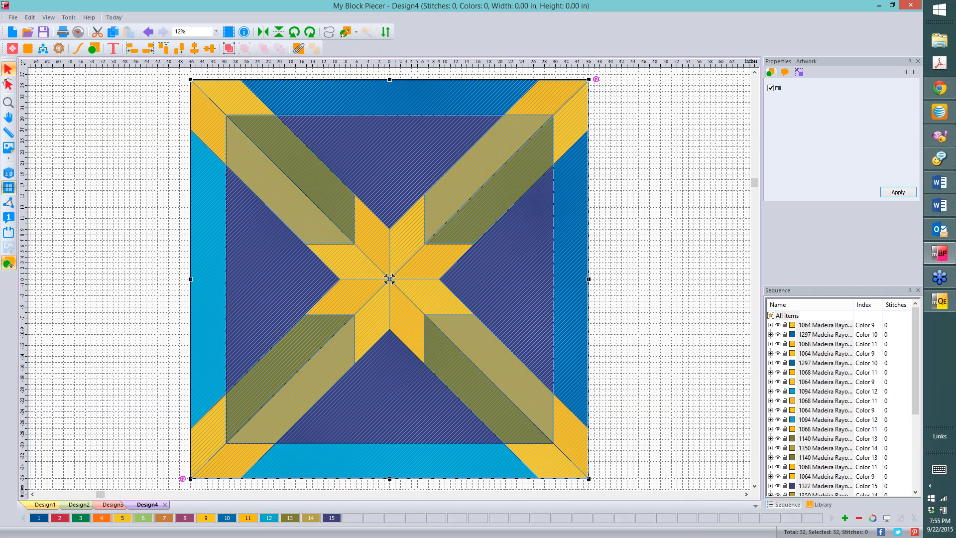
Set the imported star block's width to 7.5 in with its aspect ratio maintained, and center the ruler origin.
left_click(800, 73)
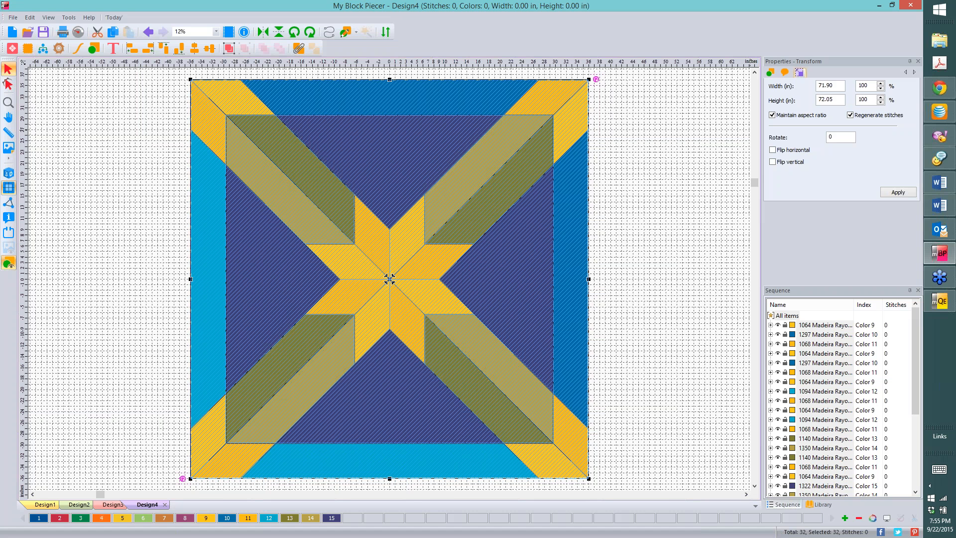
left_click(825, 85)
double_click(824, 86)
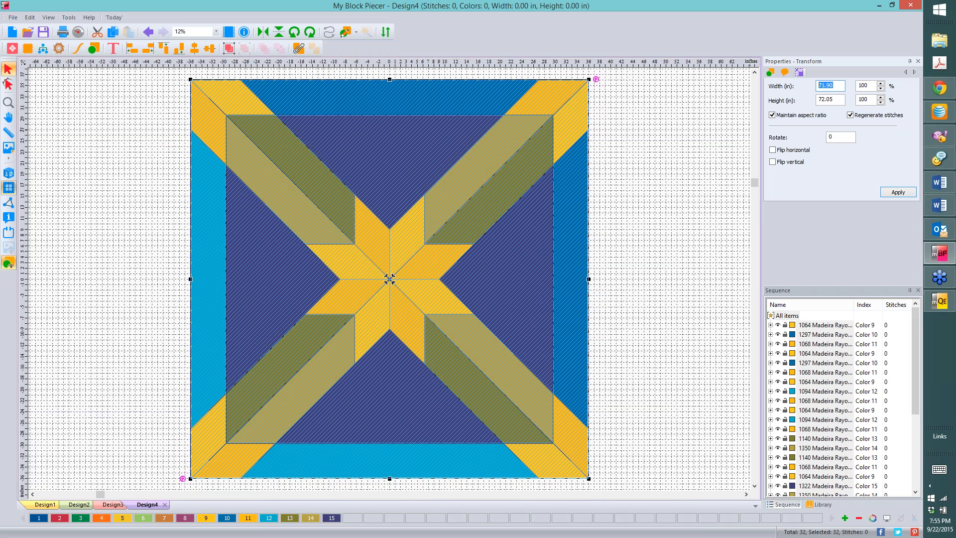
type("7.5")
left_click(897, 192)
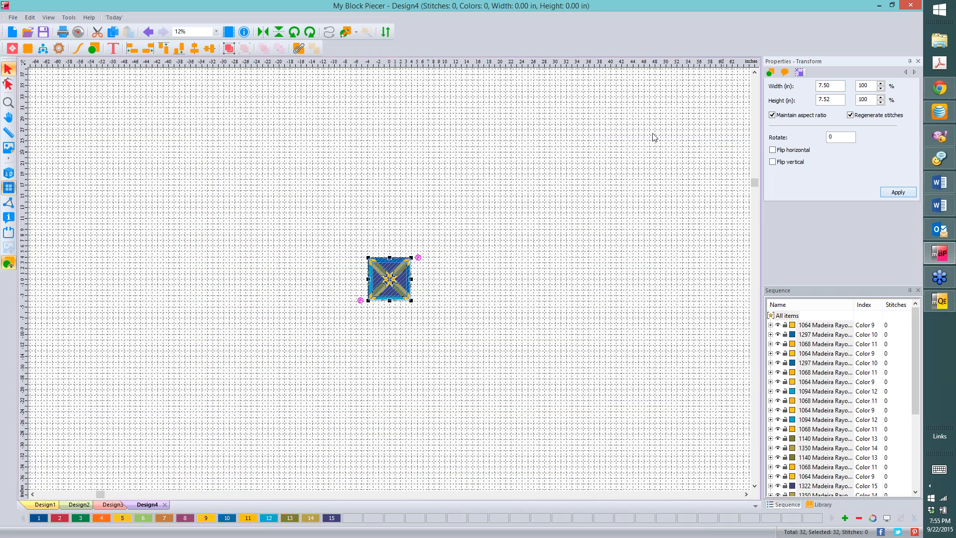
right_click(416, 67)
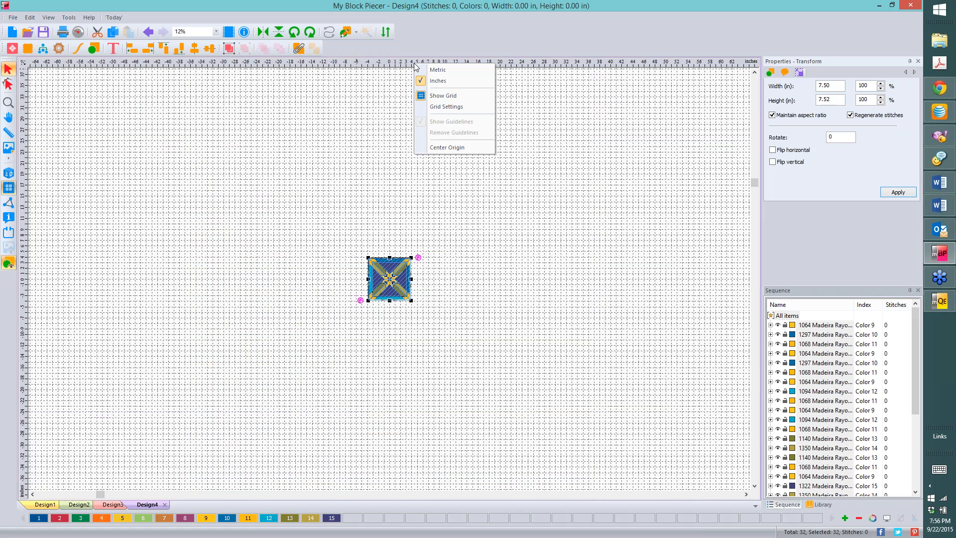
left_click(461, 148)
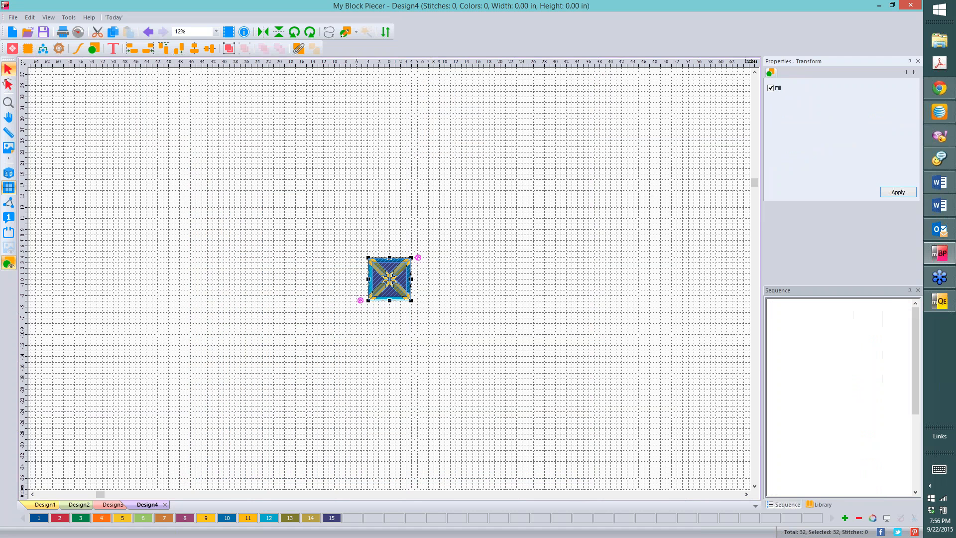
key("0")
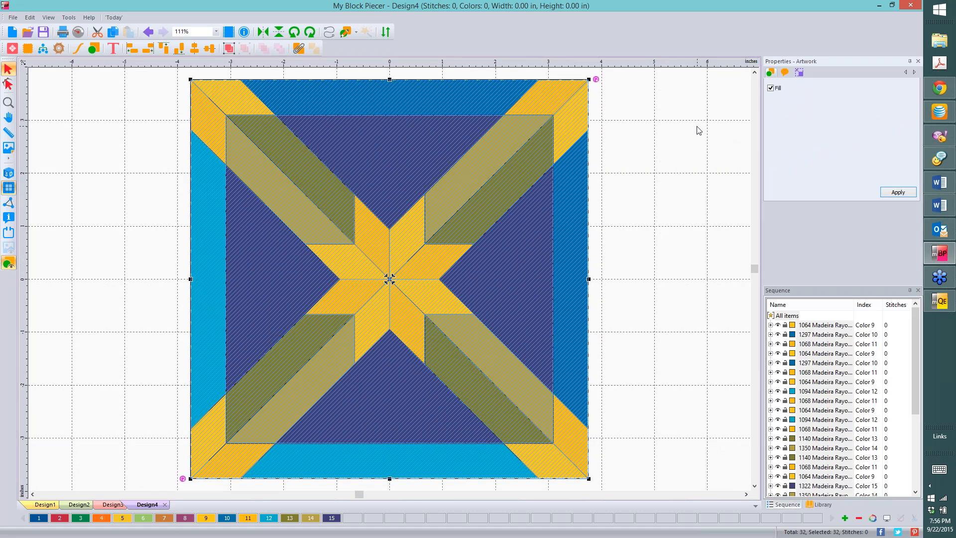
left_click(637, 98)
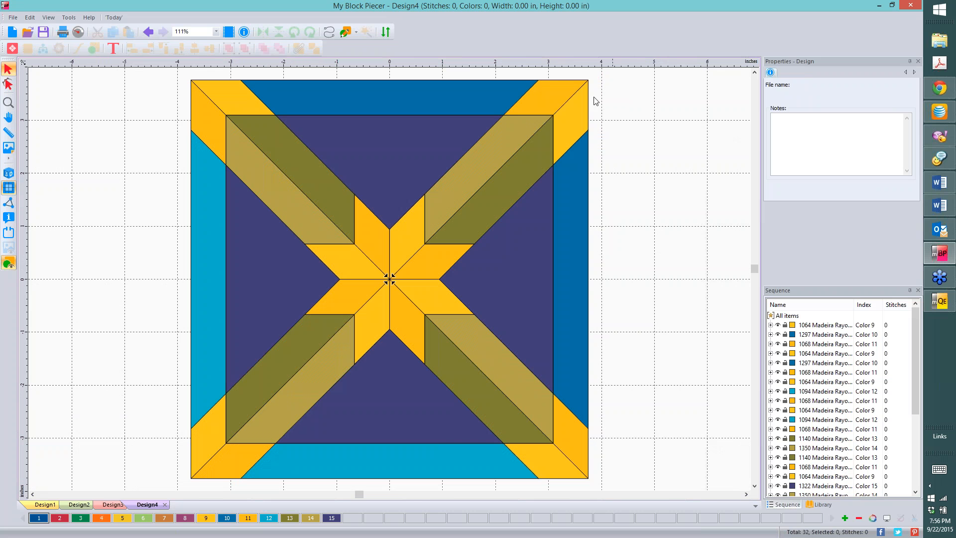
Try moving the yellow diamond at the block's upper-right corner outside the block, and undo the move.
left_click(574, 113)
left_click_drag(572, 122, 637, 127)
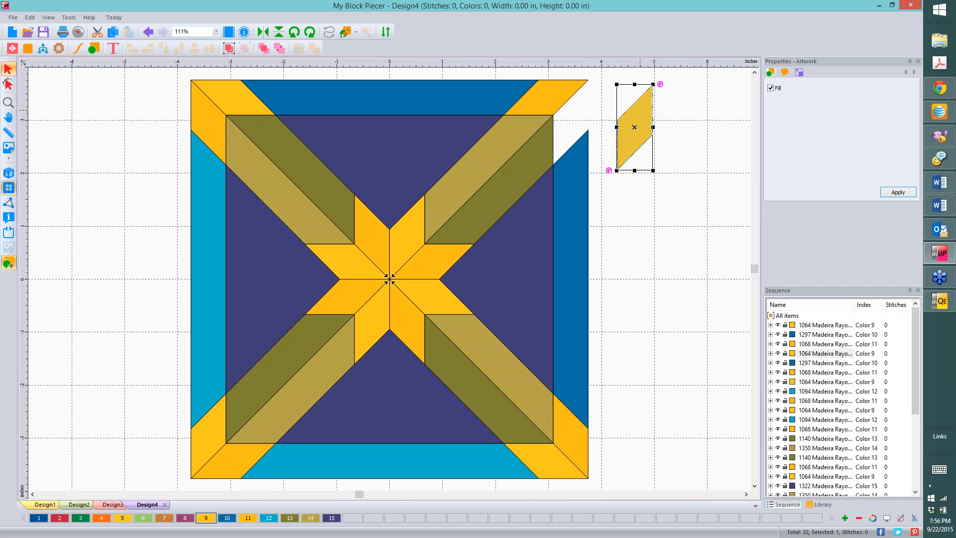
key("ctrl+z")
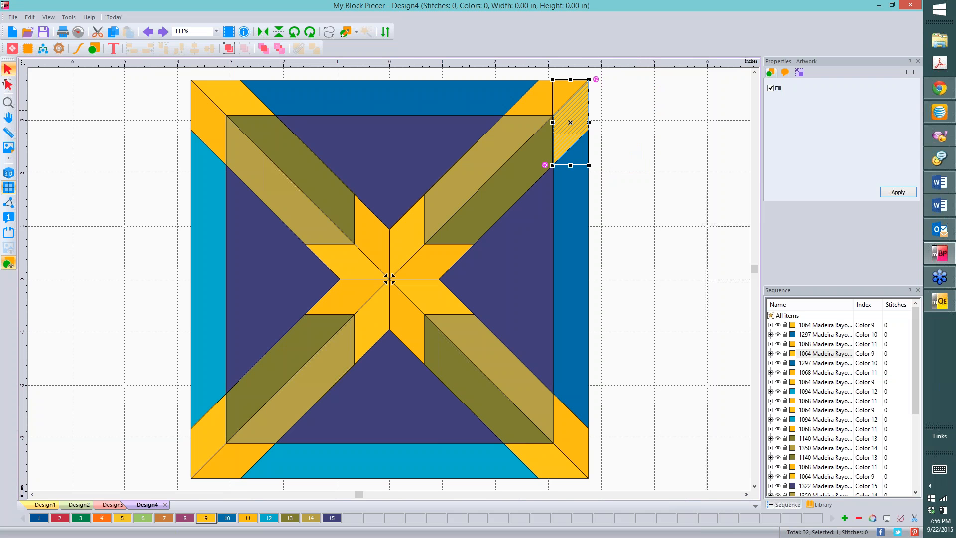
left_click(639, 92)
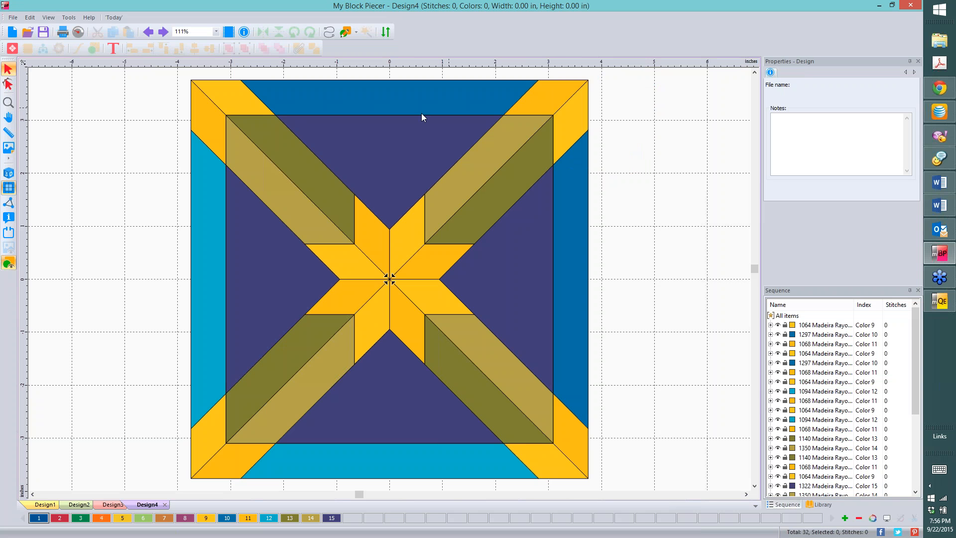
Apply fabric 116 from the Barcelona Rhapsody collection to the four dark blue triangles around the star.
left_click(369, 137)
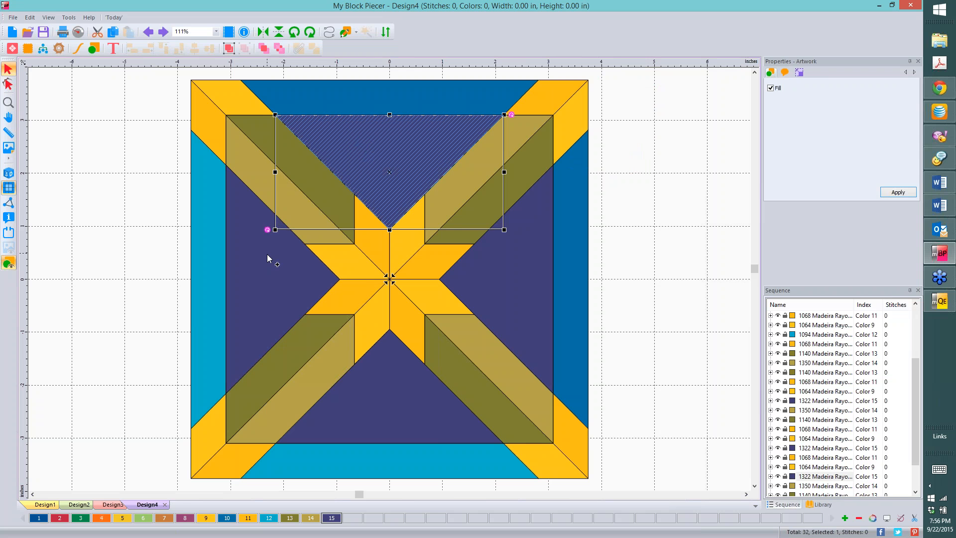
left_click(297, 305, "shift")
left_click(387, 381, "shift")
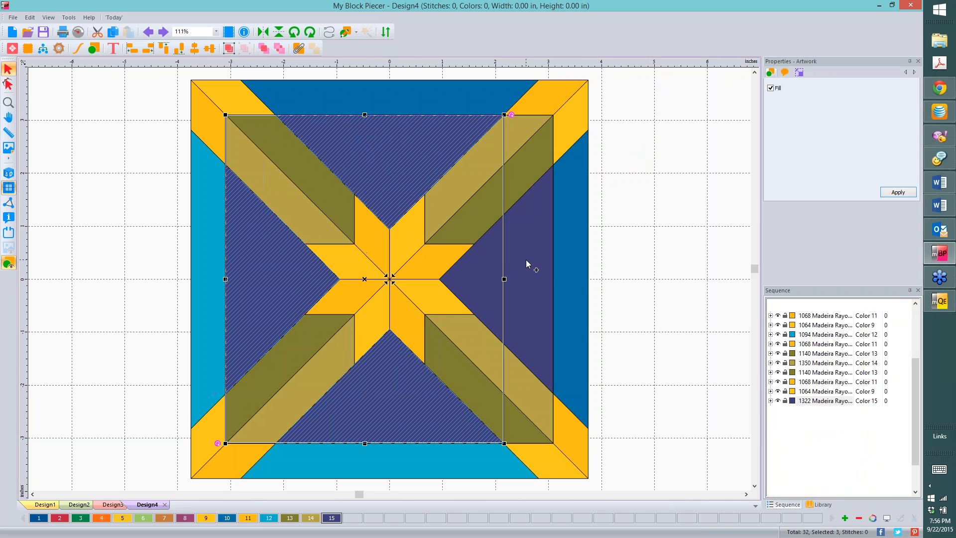
left_click(476, 240, "shift")
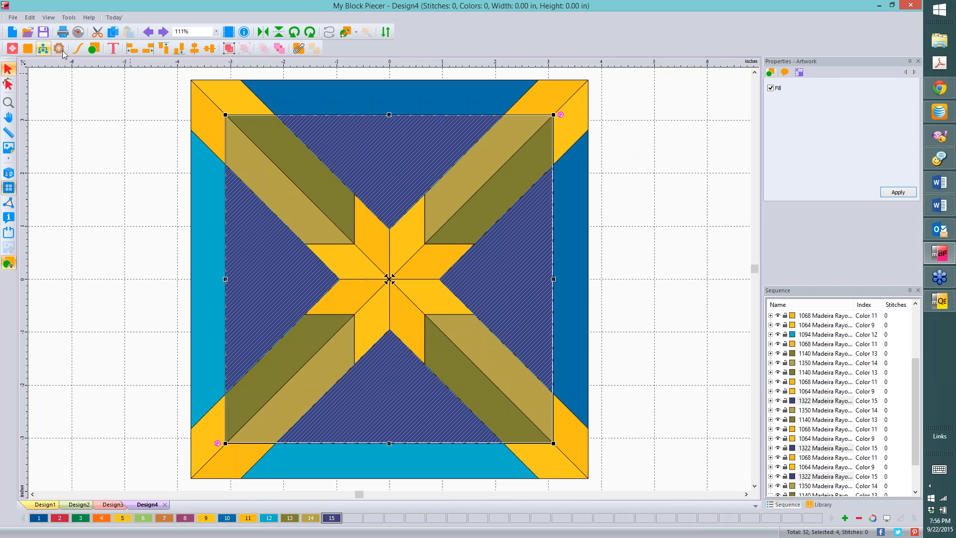
left_click(28, 48)
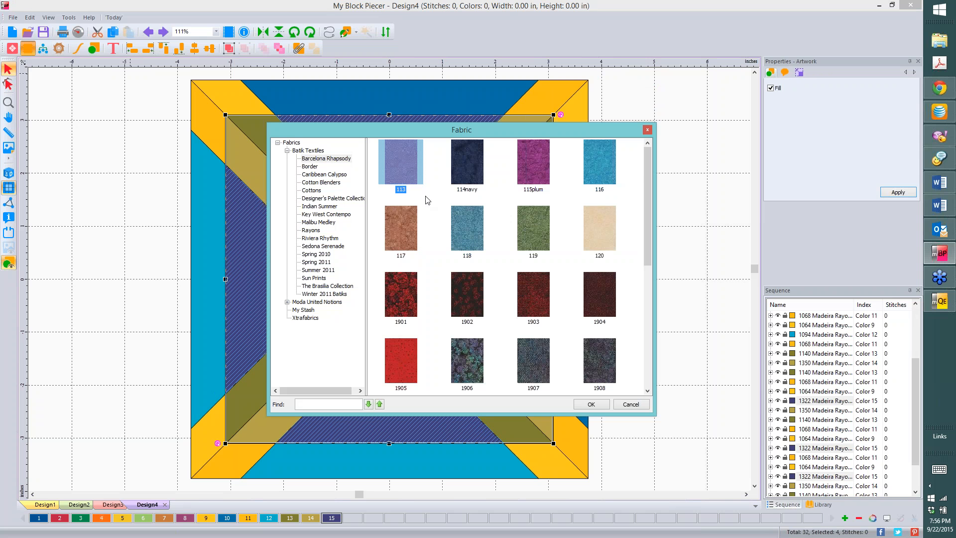
left_click(602, 160)
left_click(591, 404)
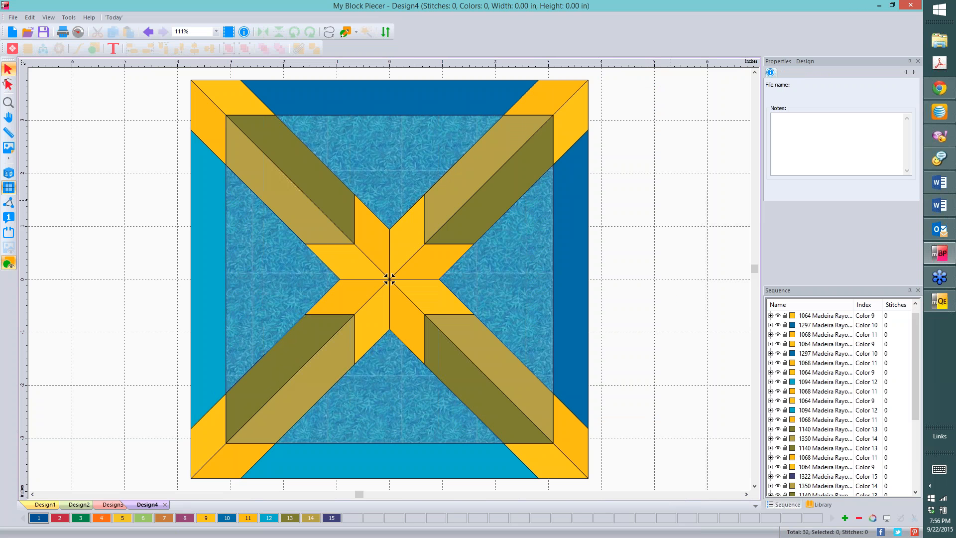
Generate the cutter layout for all of the block's pieces and review the Pro Band Blue, Merit Gold, Cerulean and Sage frames.
key("ctrl+a")
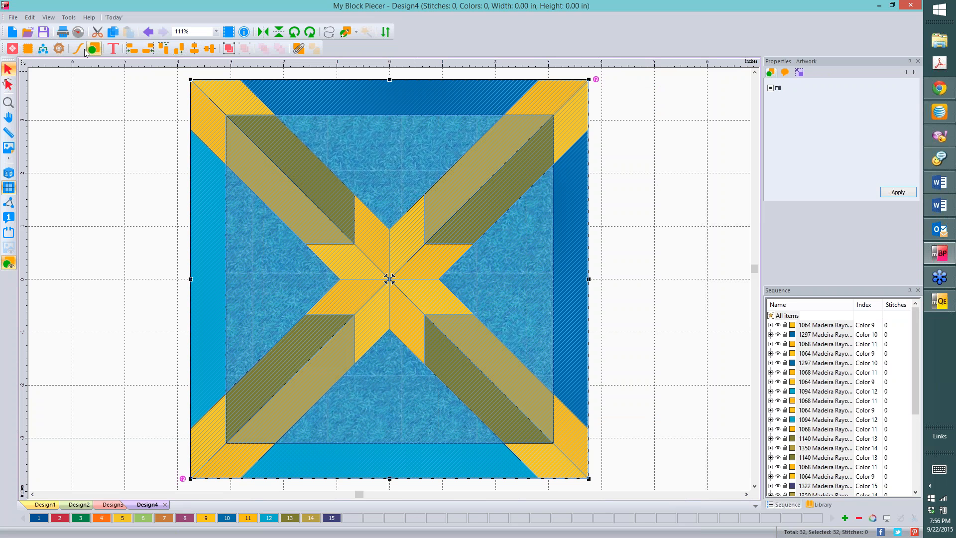
left_click(62, 50)
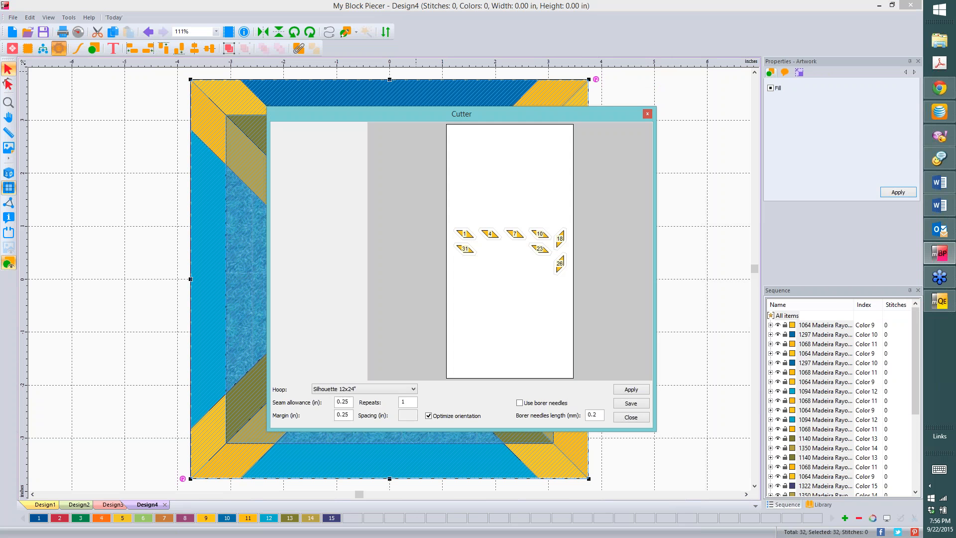
left_click(302, 150)
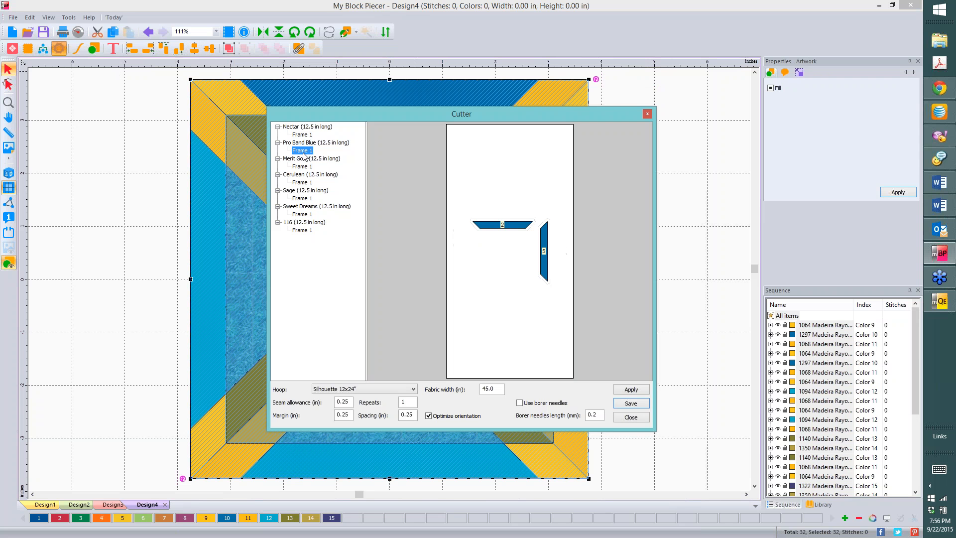
left_click(302, 167)
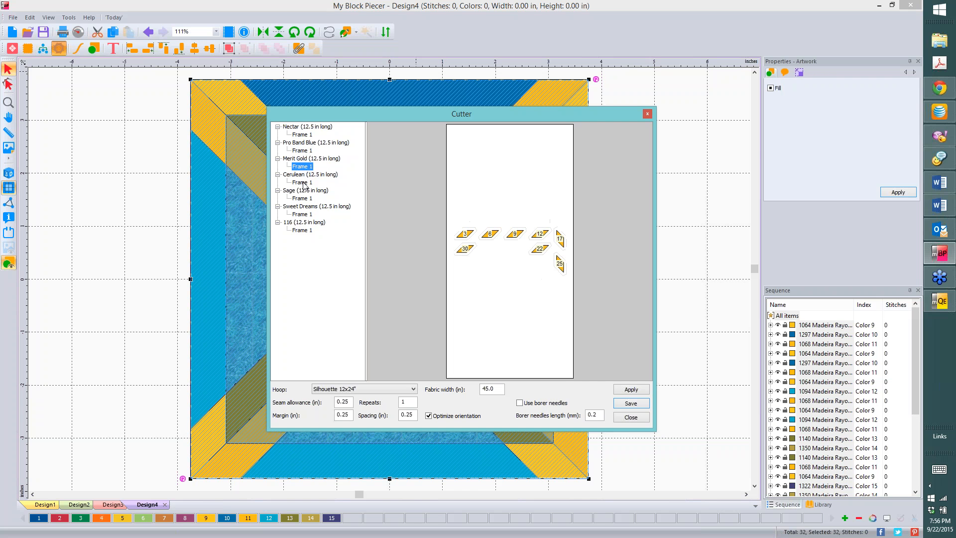
left_click(303, 182)
left_click(302, 198)
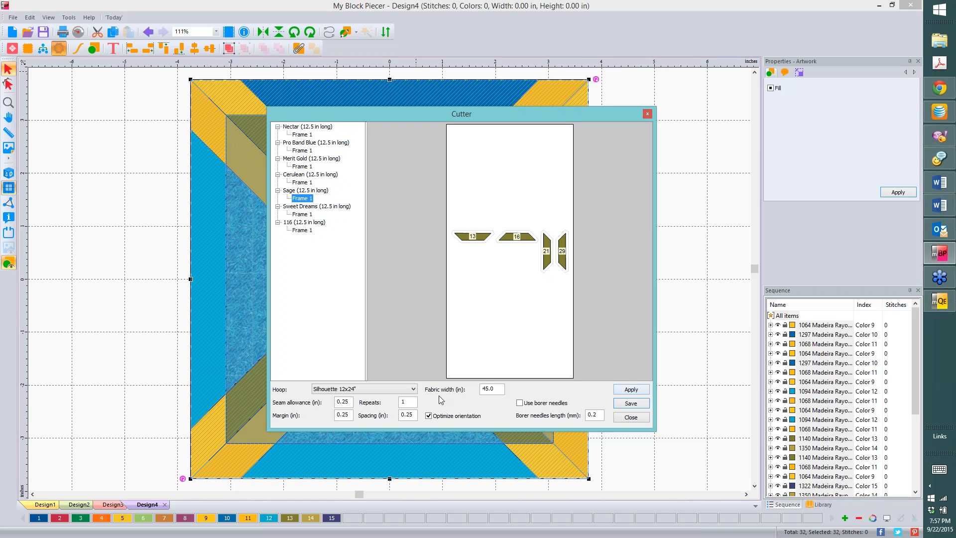
Preview the star block's cutter layout with 2 repeats, and close the layout without saving it.
double_click(404, 401)
type("2")
left_click(631, 390)
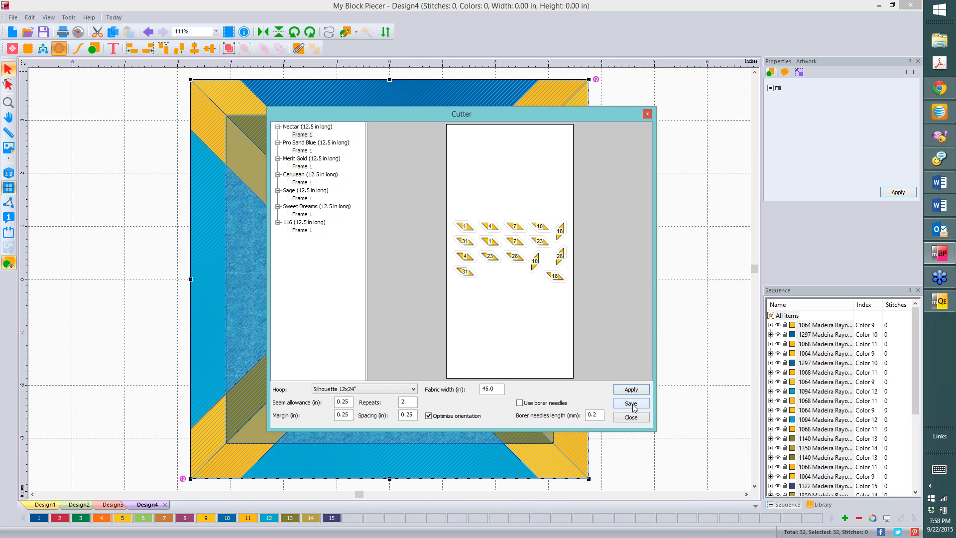
left_click(648, 113)
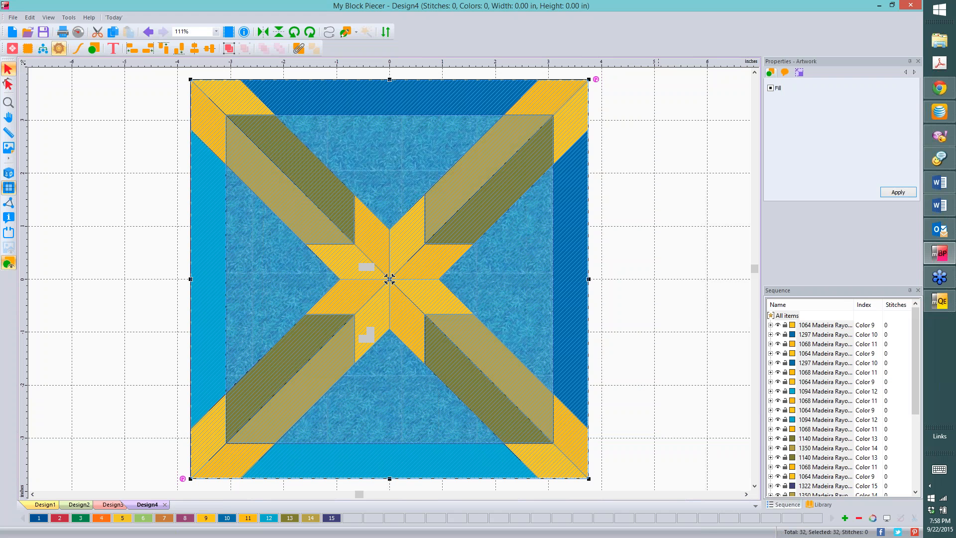
Create a new design and insert the Nybeauty.c2s block from the library's NewYorkBeauty folder.
left_click(12, 33)
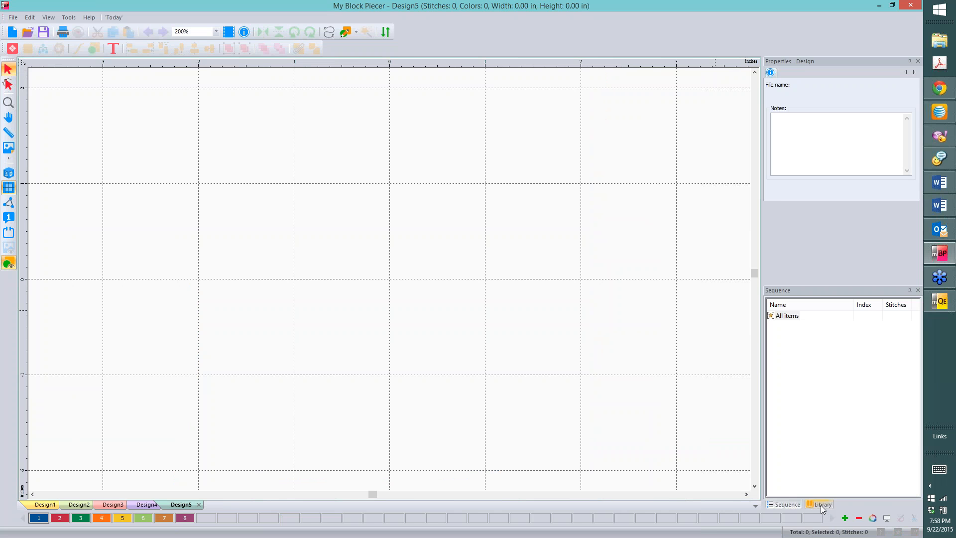
left_click(821, 505)
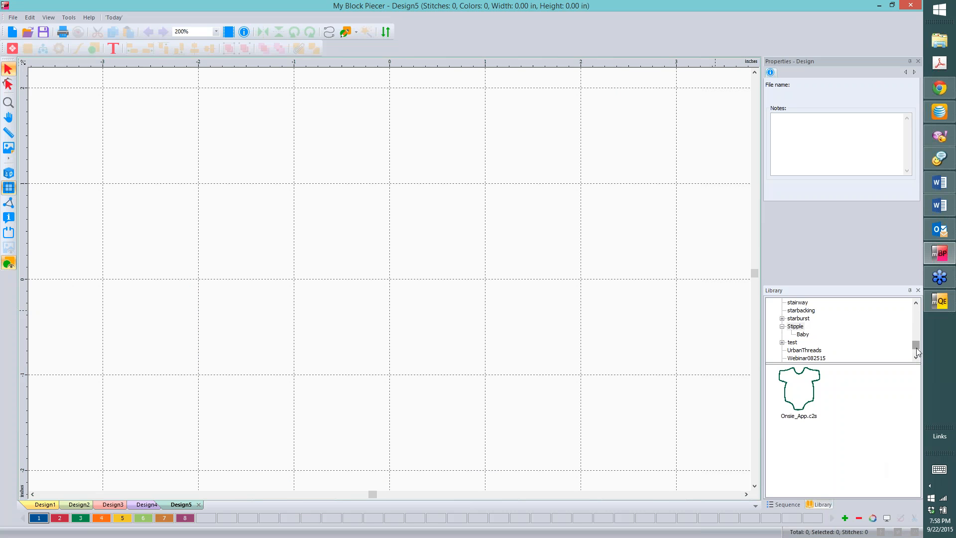
left_click(917, 303)
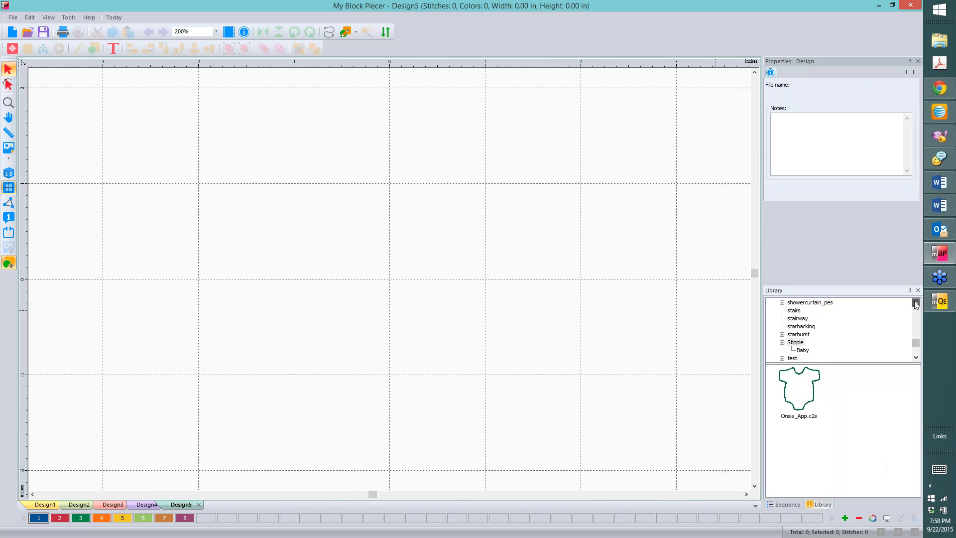
left_click(916, 302)
left_click(917, 303)
left_click(916, 303)
left_click(917, 303)
left_click(916, 303)
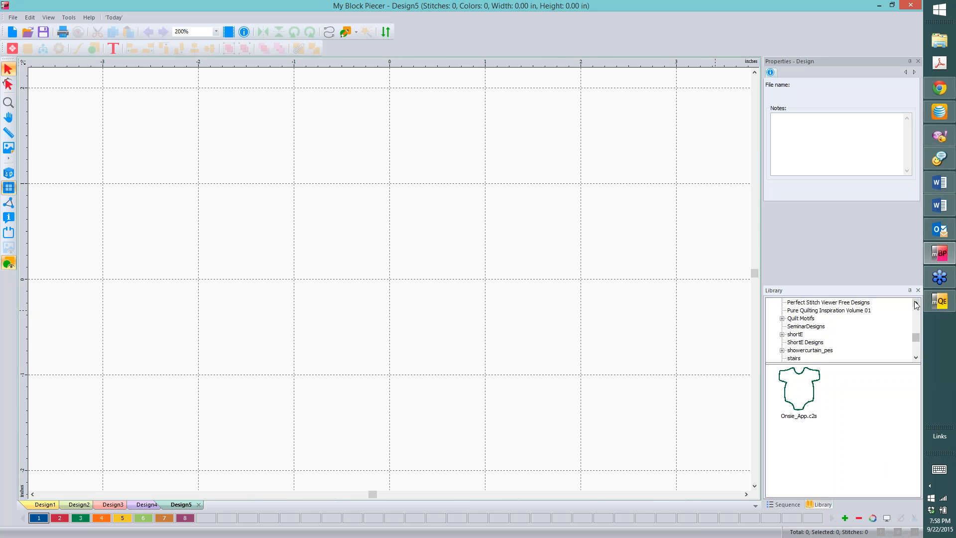
left_click(917, 303)
left_click(917, 303)
left_click(917, 303)
left_click(917, 303)
left_click(916, 303)
left_click(916, 303)
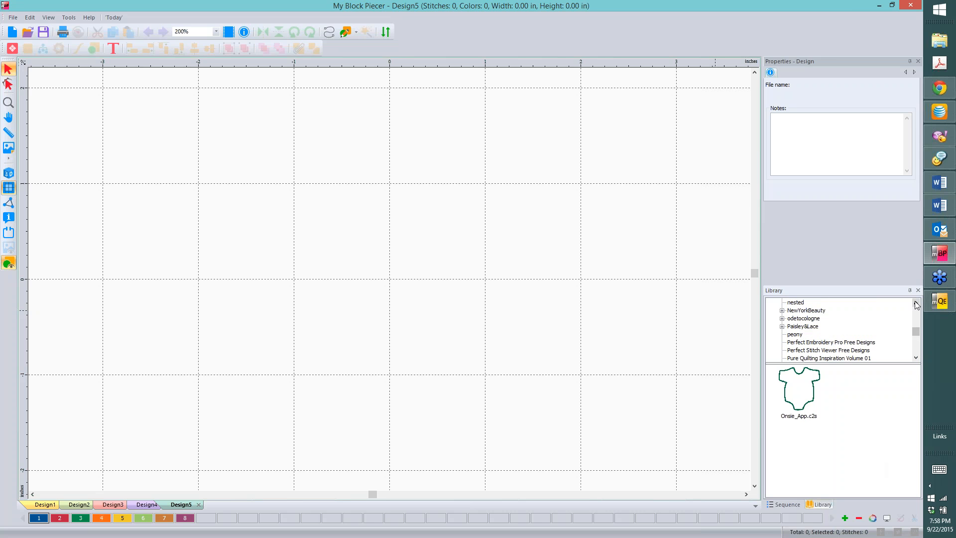
left_click(916, 303)
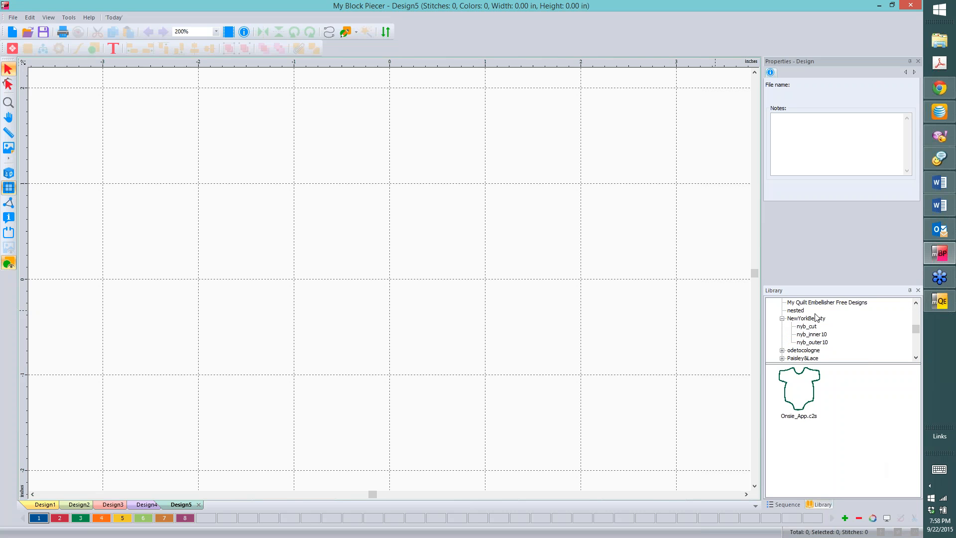
left_click(818, 321)
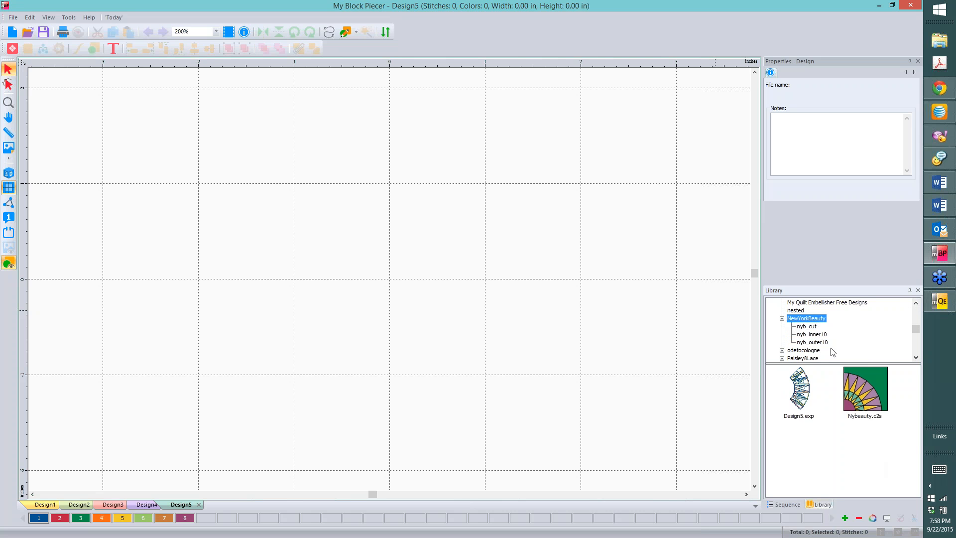
left_click_drag(866, 376, 369, 306)
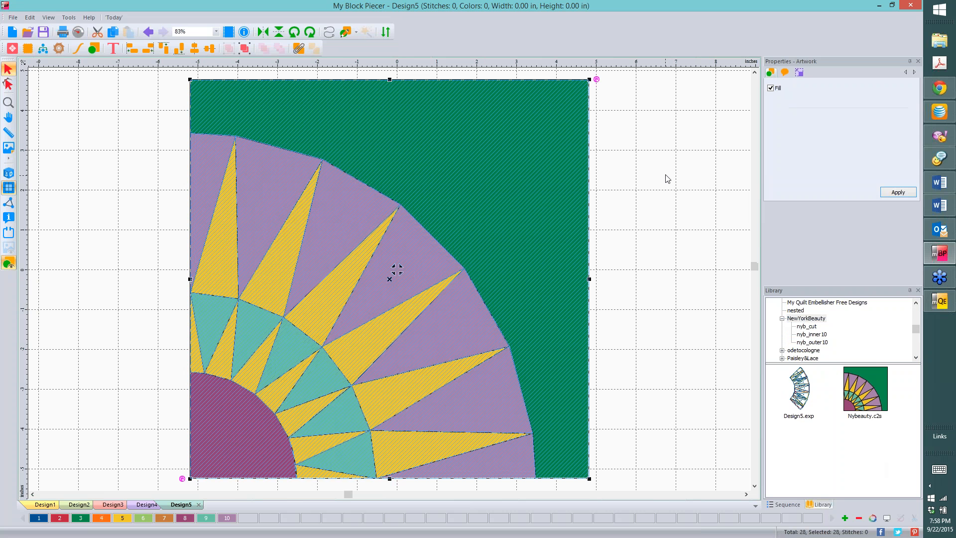
left_click(668, 178)
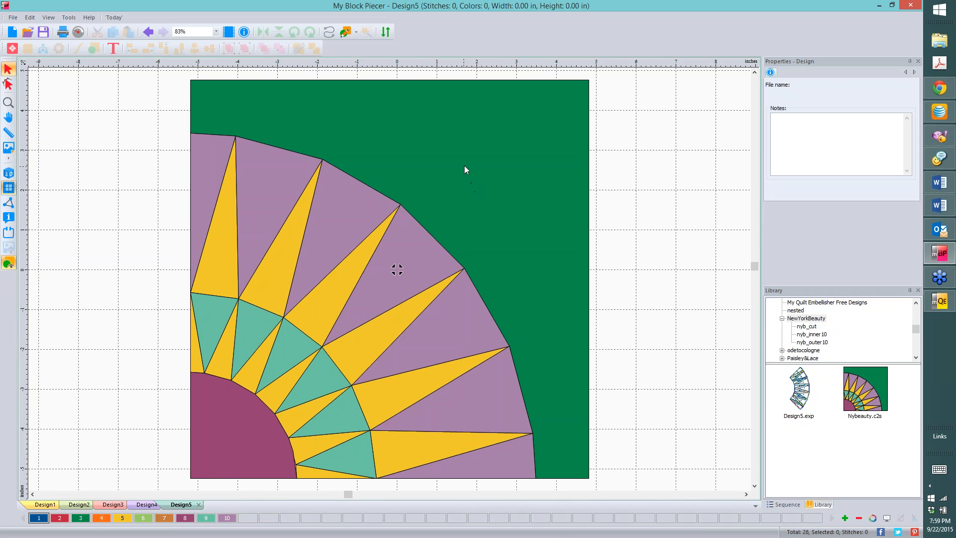
Try combining all pieces of the New York Beauty block into one artwork object, and undo it.
key("ctrl+a")
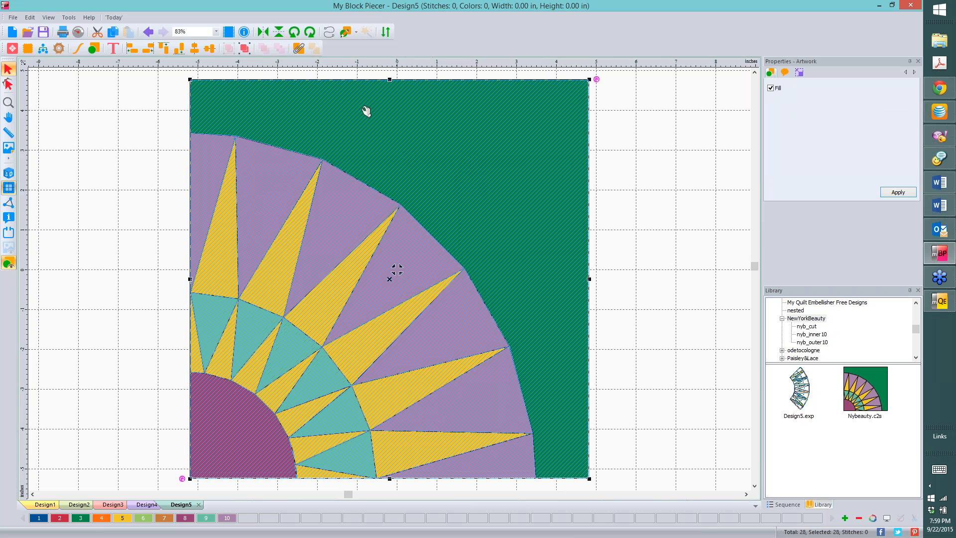
left_click(298, 48)
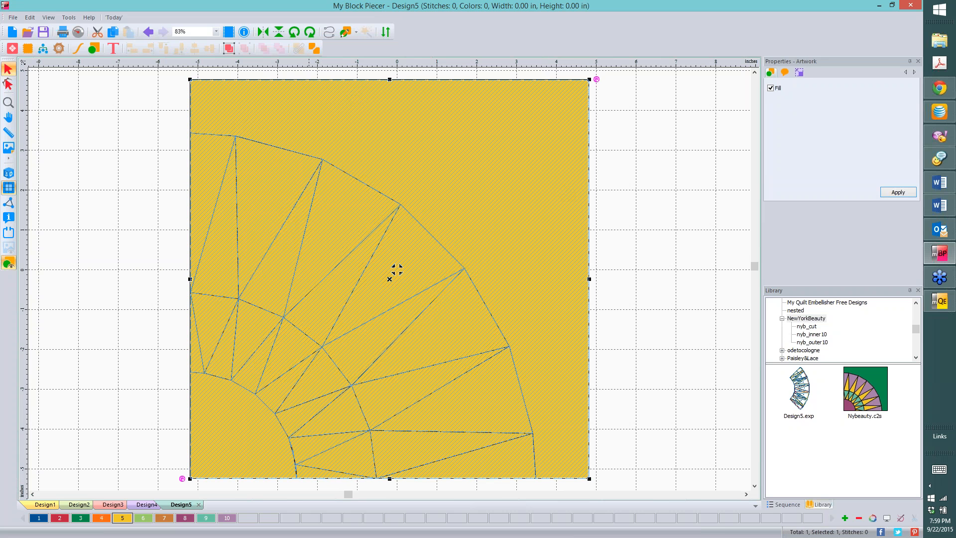
key("ctrl+z")
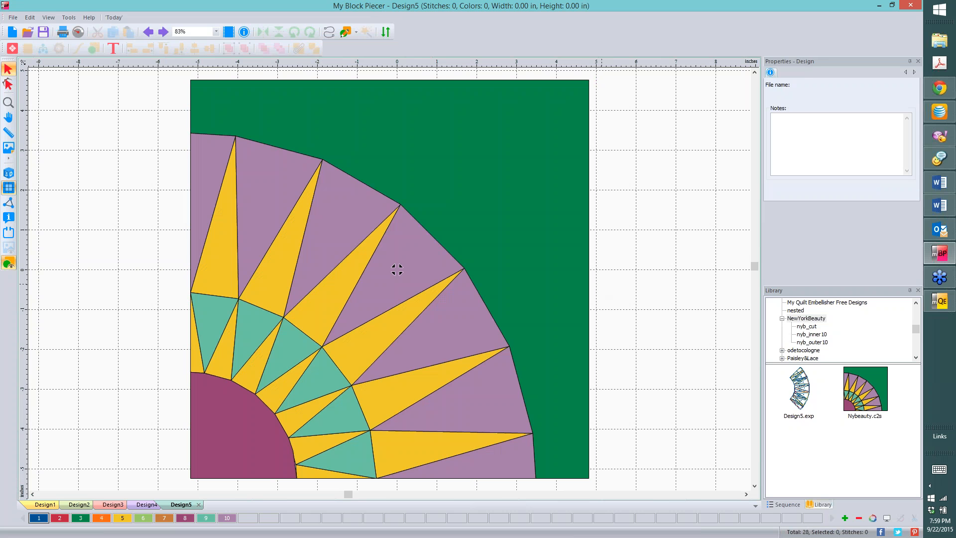
Ungroup all paths of the New York Beauty block and clear the selection.
key("ctrl+a")
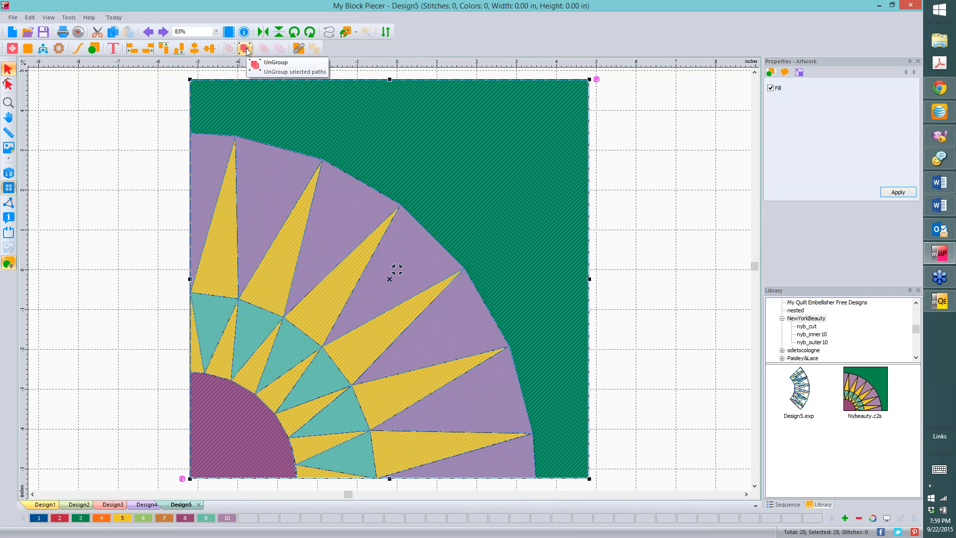
left_click(247, 49)
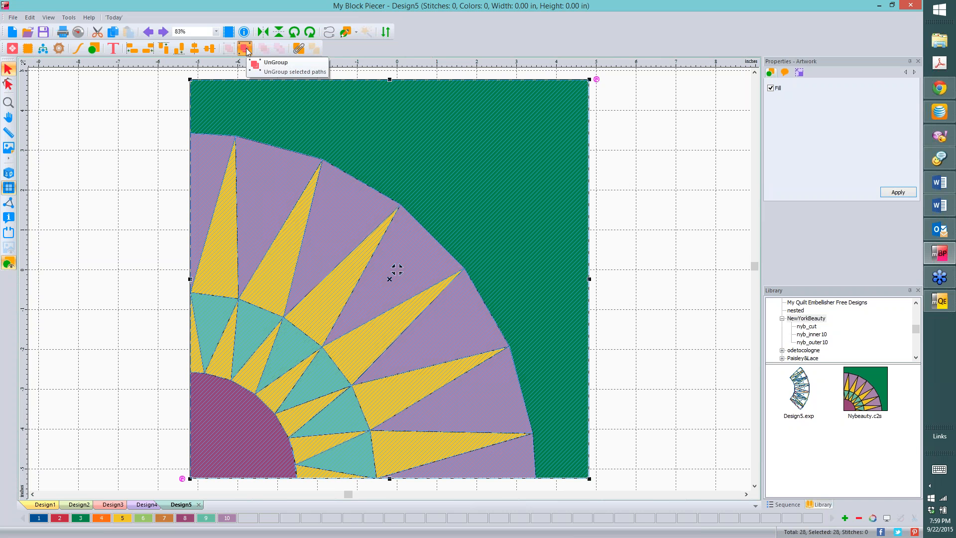
left_click(655, 242)
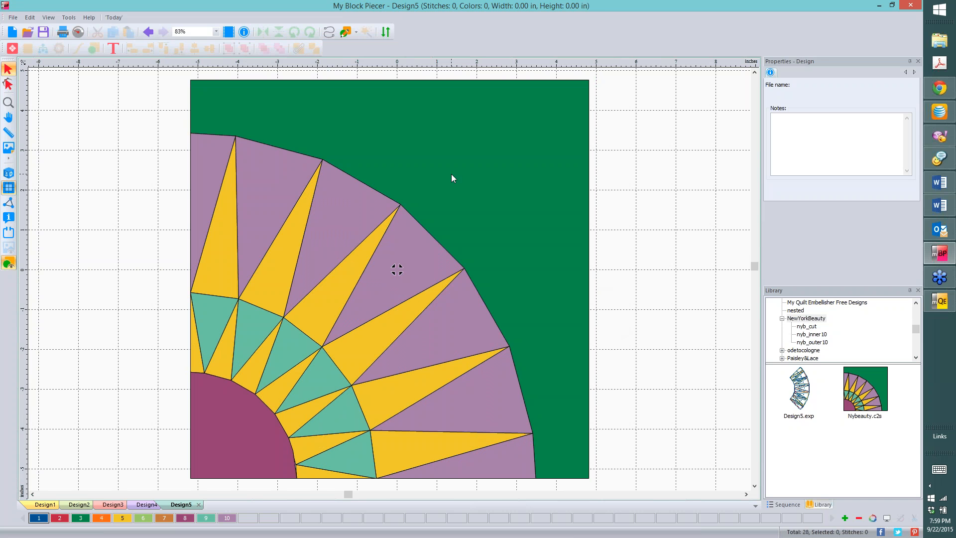
Lay out only the green corner background and plum quarter-circle for cutting with 4 repeats, and preview Green Apple Frame 2 and Azalea Frame 1.
left_click(466, 149)
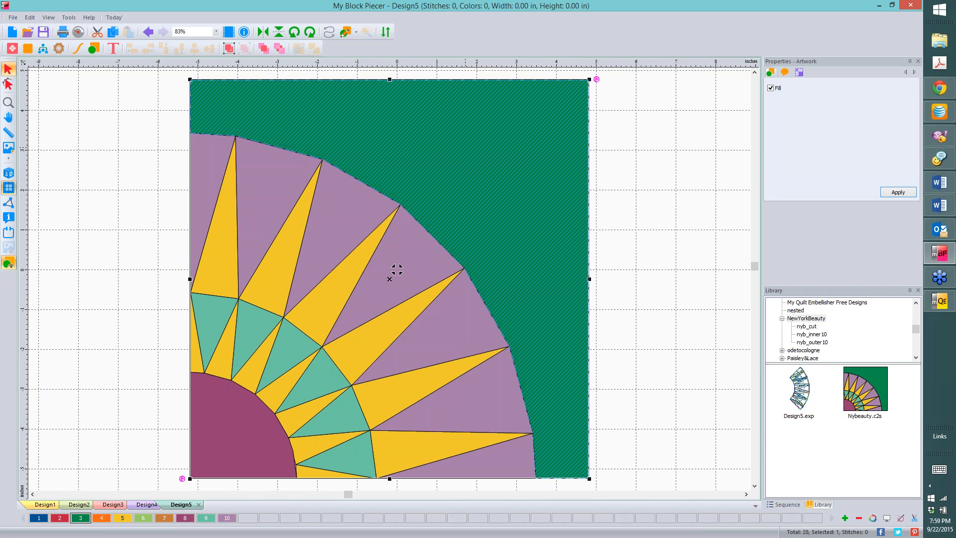
left_click(220, 427, "shift")
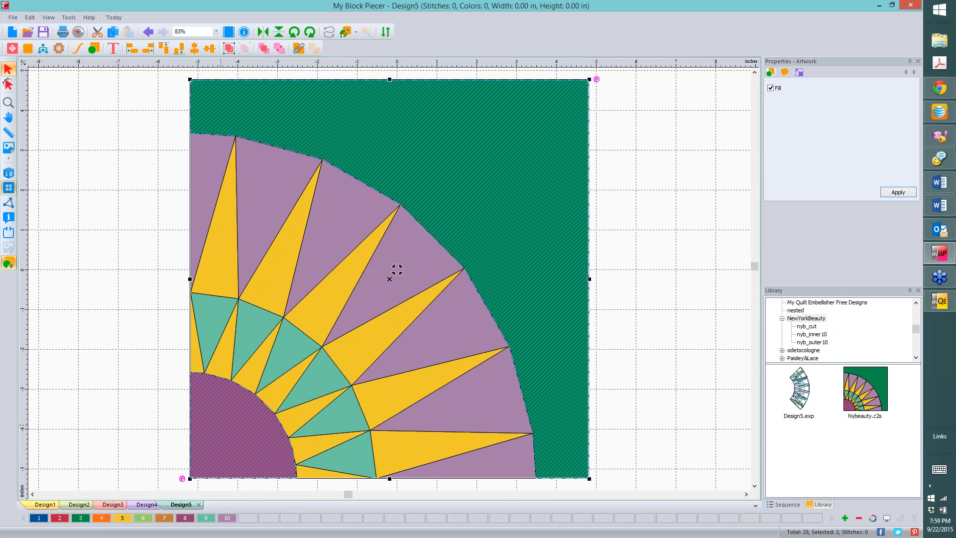
left_click(58, 49)
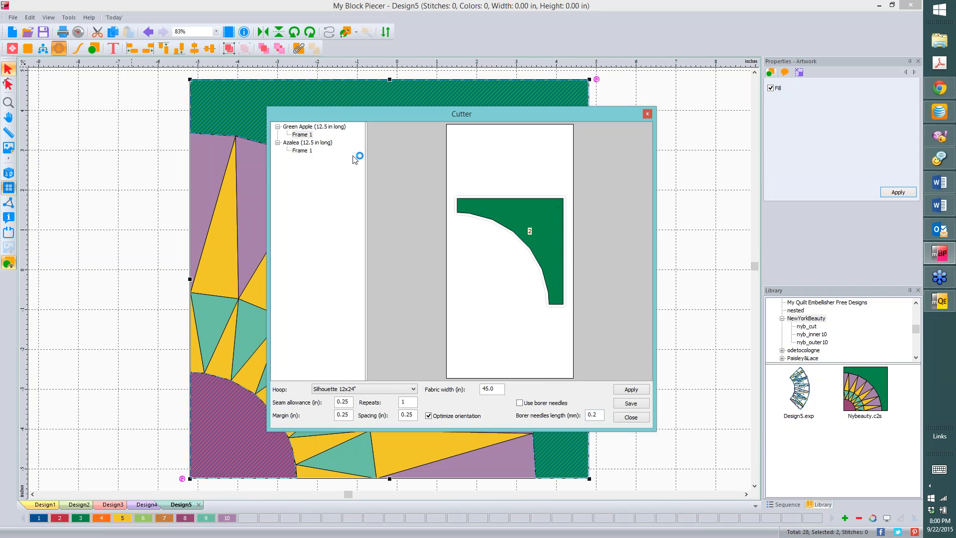
double_click(406, 402)
type("4")
left_click(631, 389)
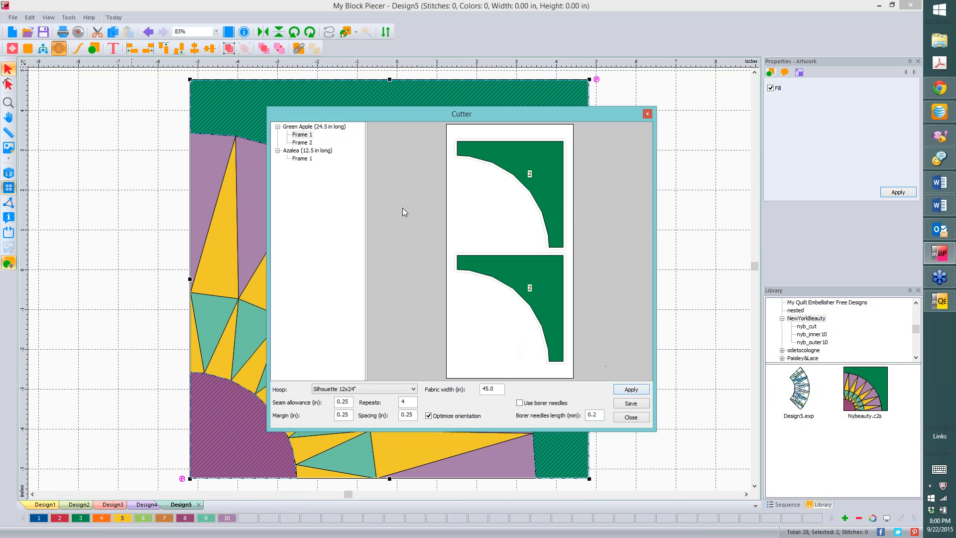
left_click(302, 143)
left_click(298, 159)
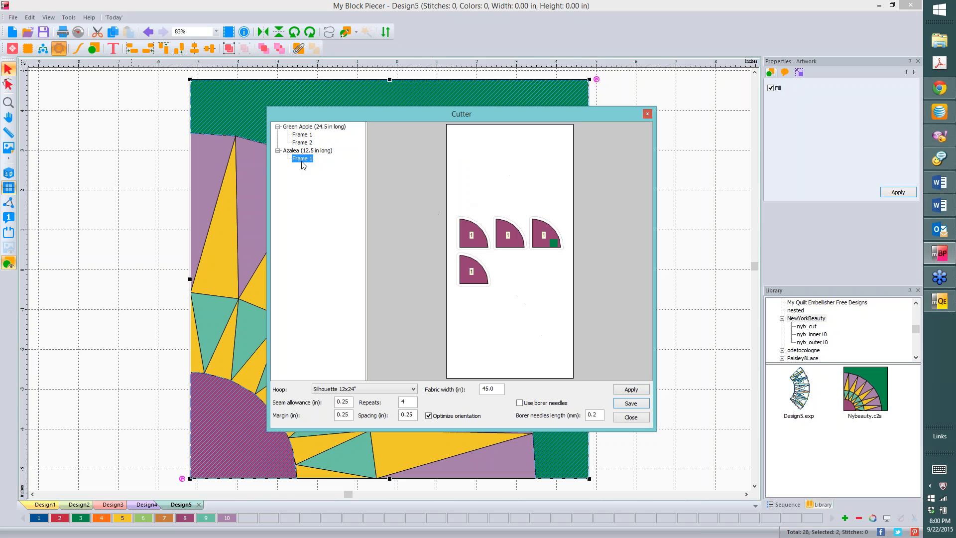